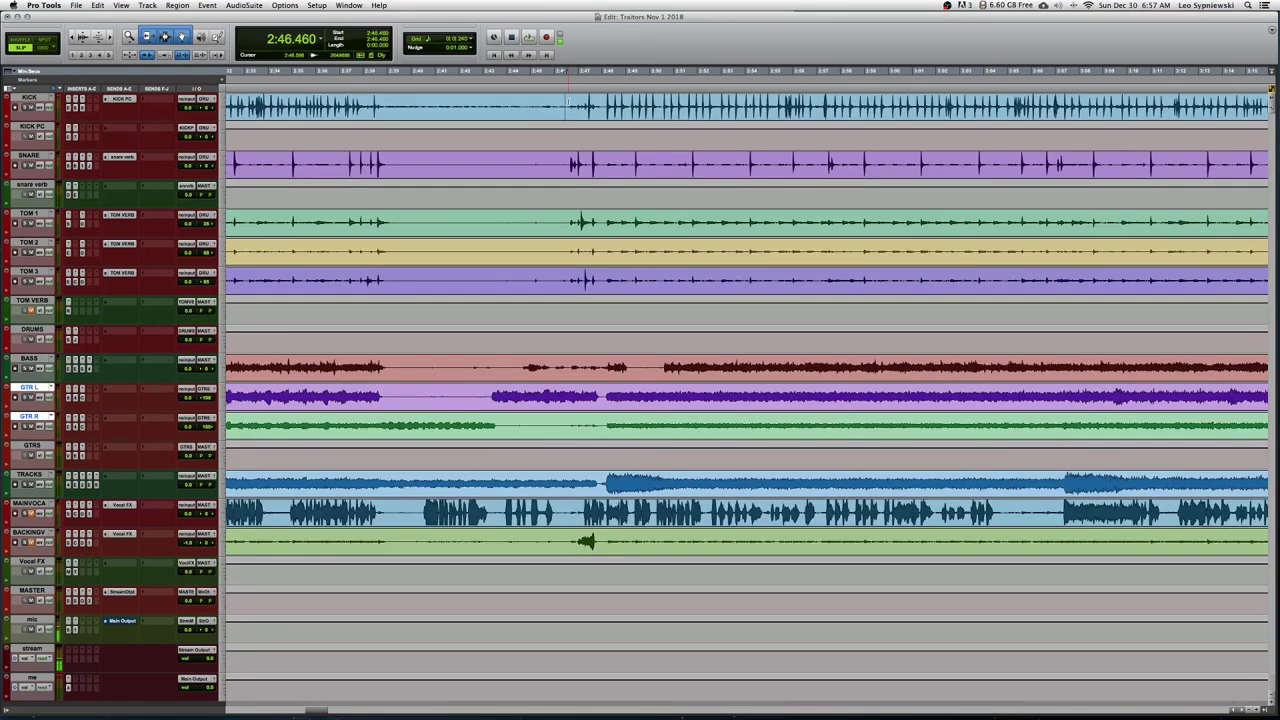
Play the fully processed mix from the cursor at 2:46.460
key(space)
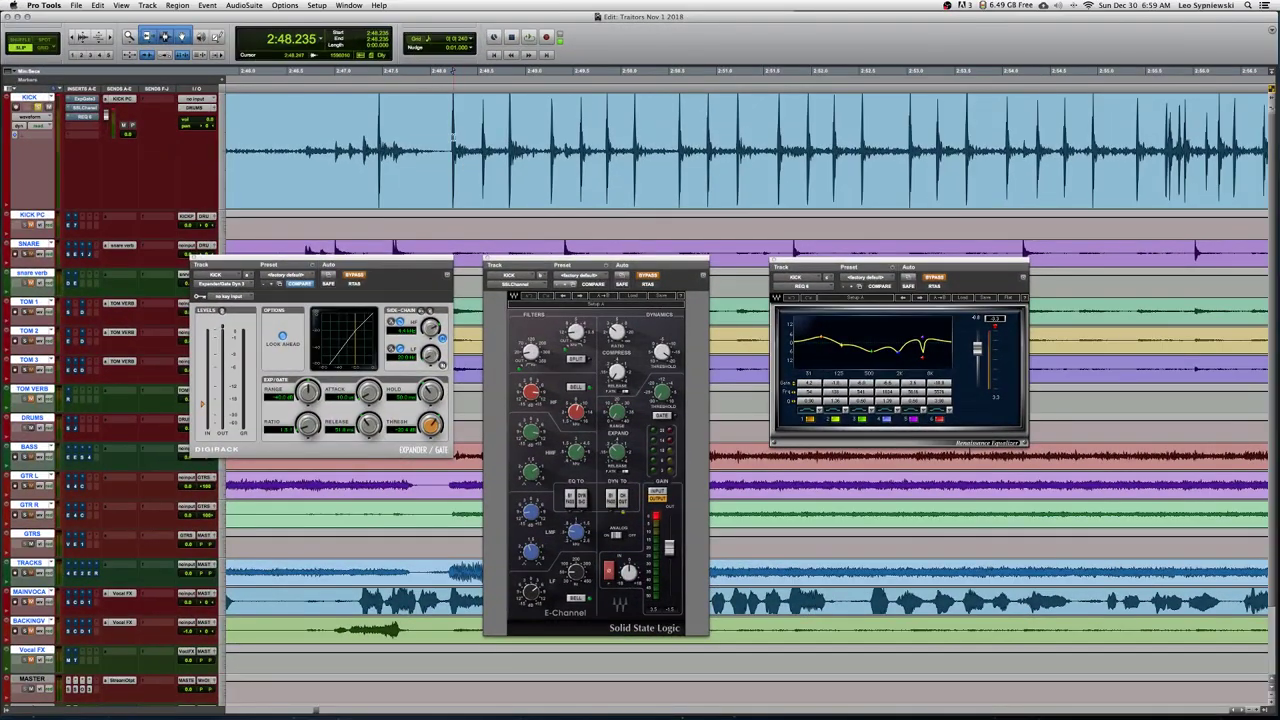
Select a stretch of the kick performance and play it through once
drag(450, 140, 775, 158)
key(space)
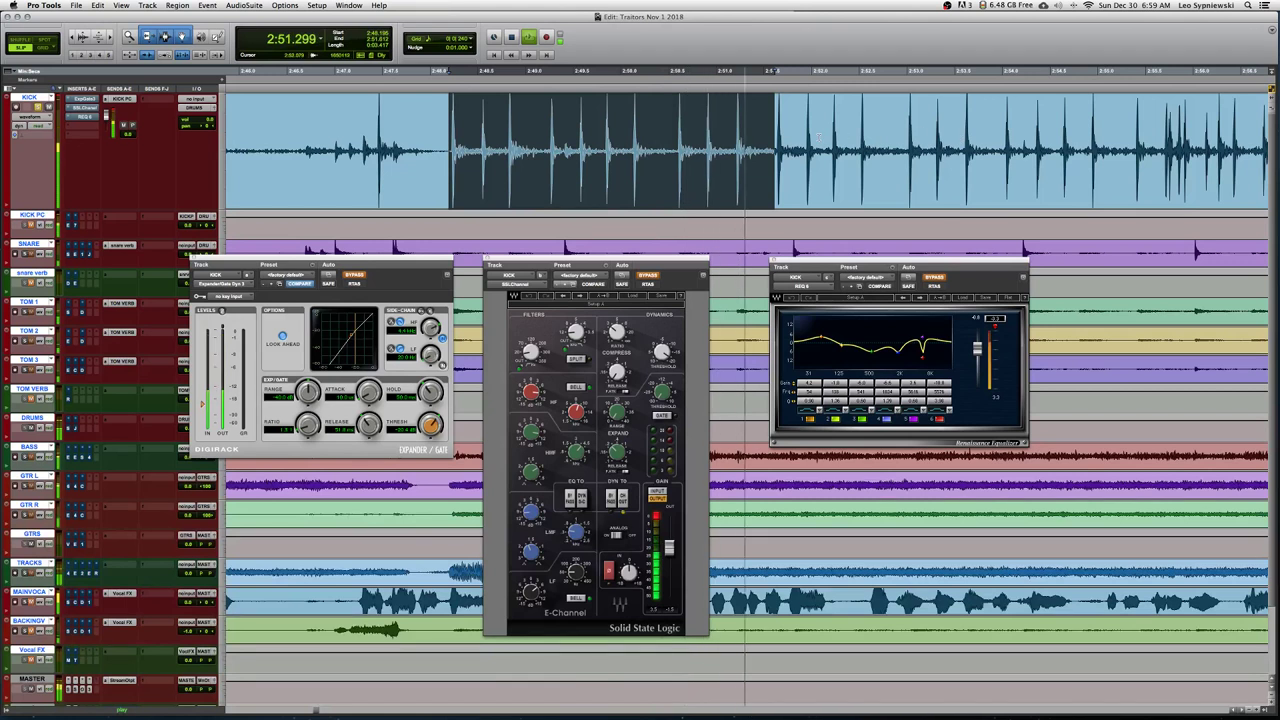
key(space)
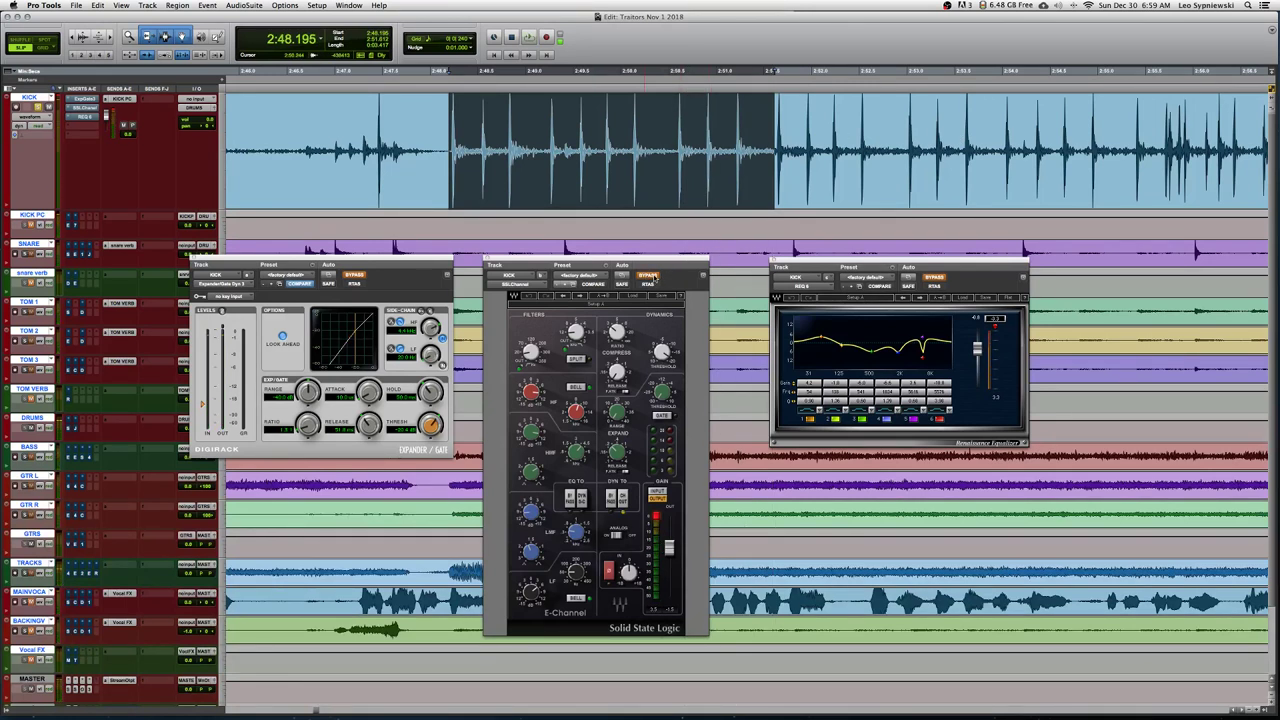
Compare the kick's Expander/Gate bypassed and active, then select a short kick hit to loop
click(358, 275)
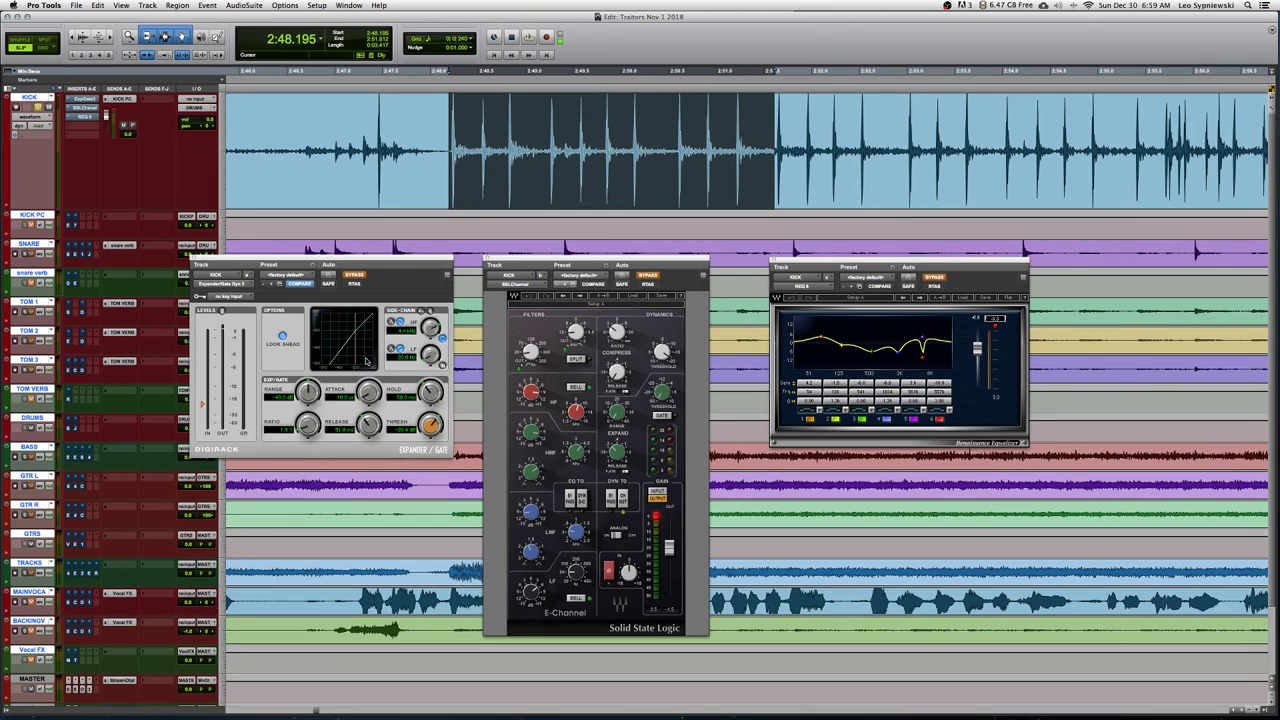
click(360, 275)
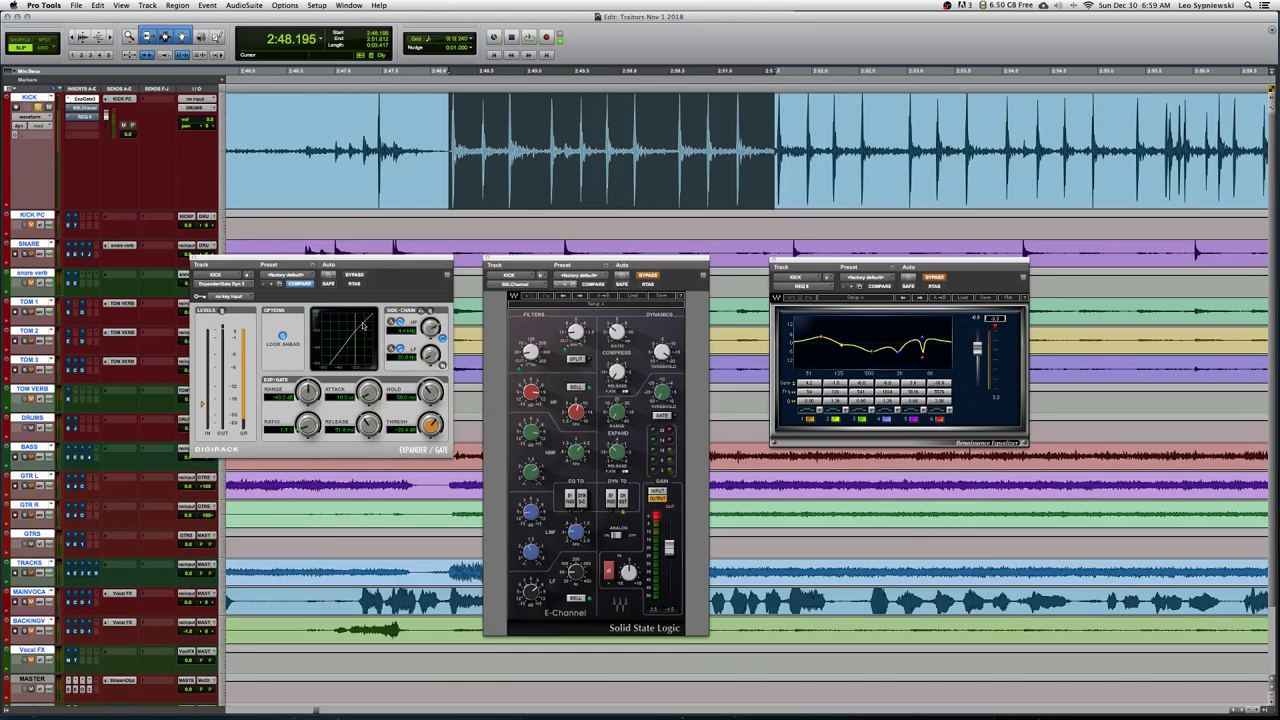
click(354, 274)
key(space)
drag(480, 138, 457, 144)
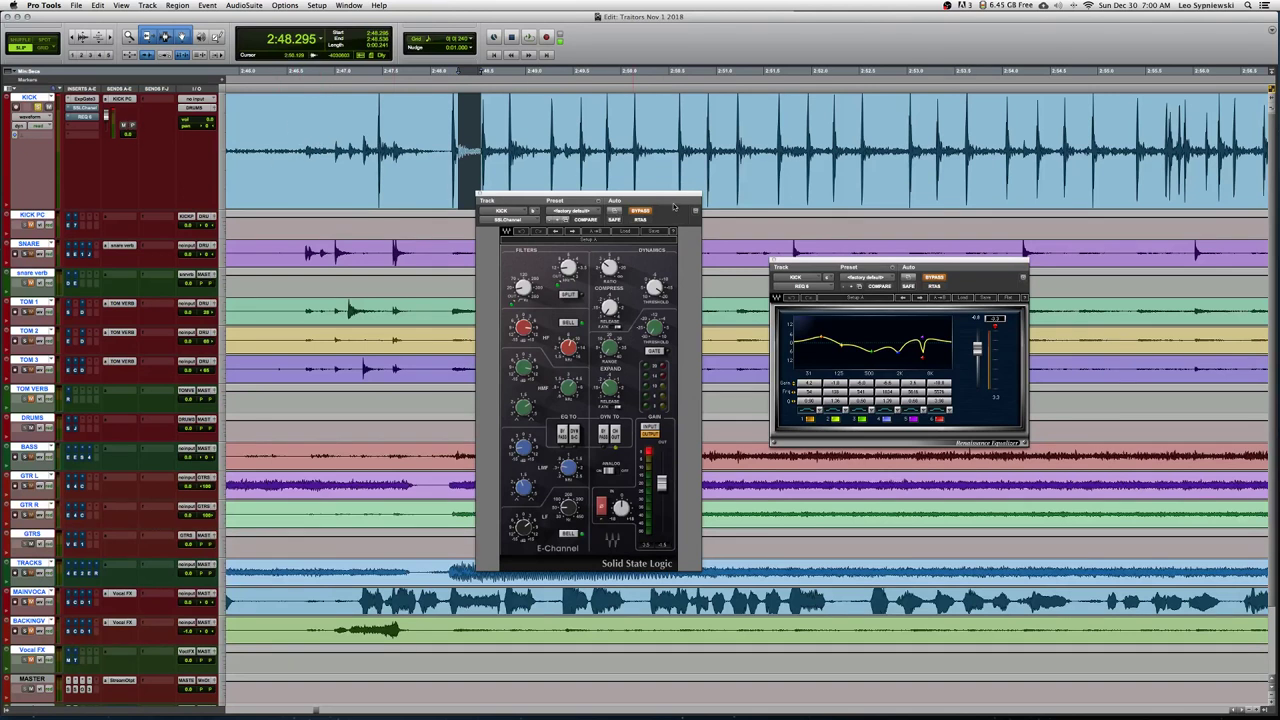
Move the SSL E-Channel aside, bypass its EQ section, enable the plugin and check LMF Q 0.40
drag(680, 196, 655, 213)
click(537, 450)
click(615, 228)
drag(600, 212, 688, 200)
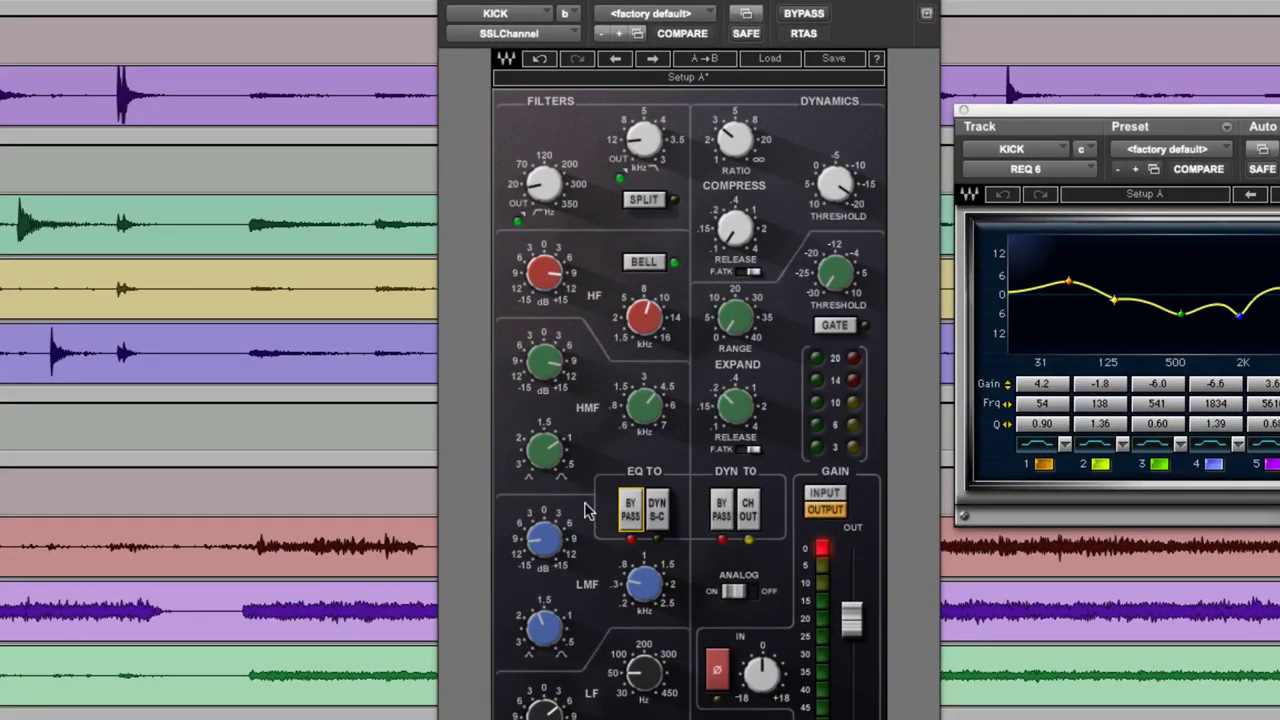
click(645, 588)
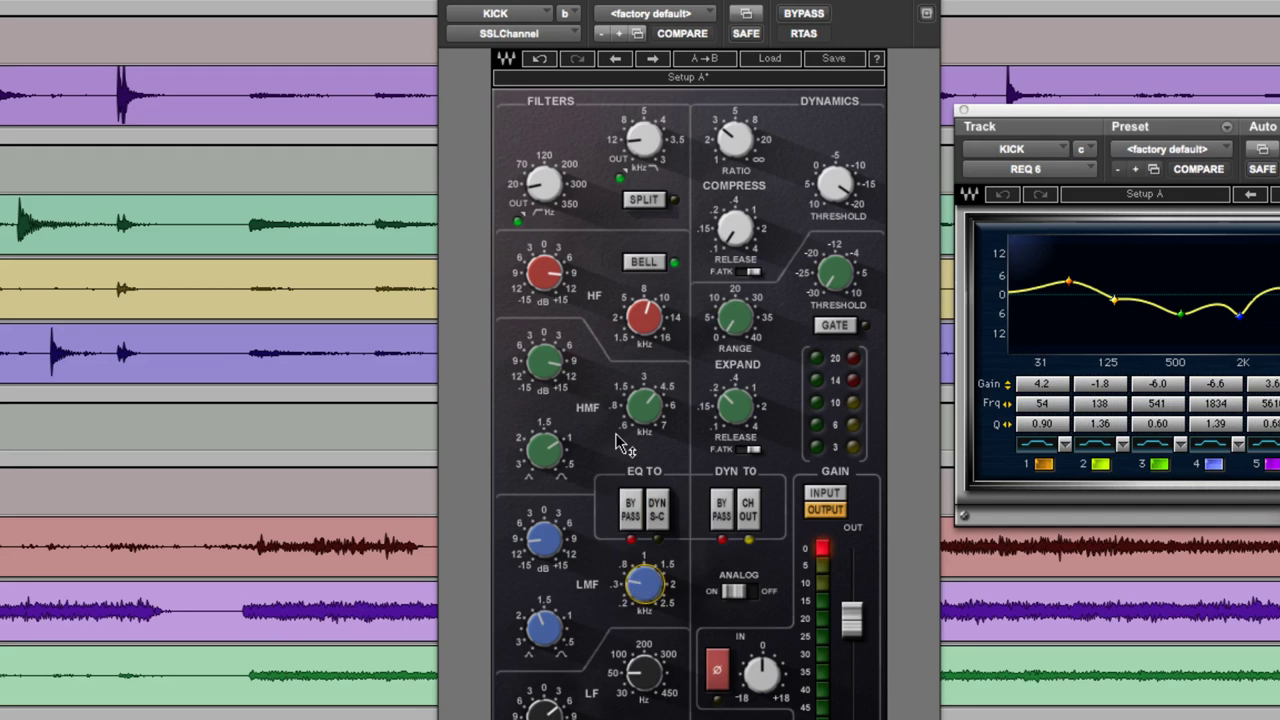
mouse_move(618, 445)
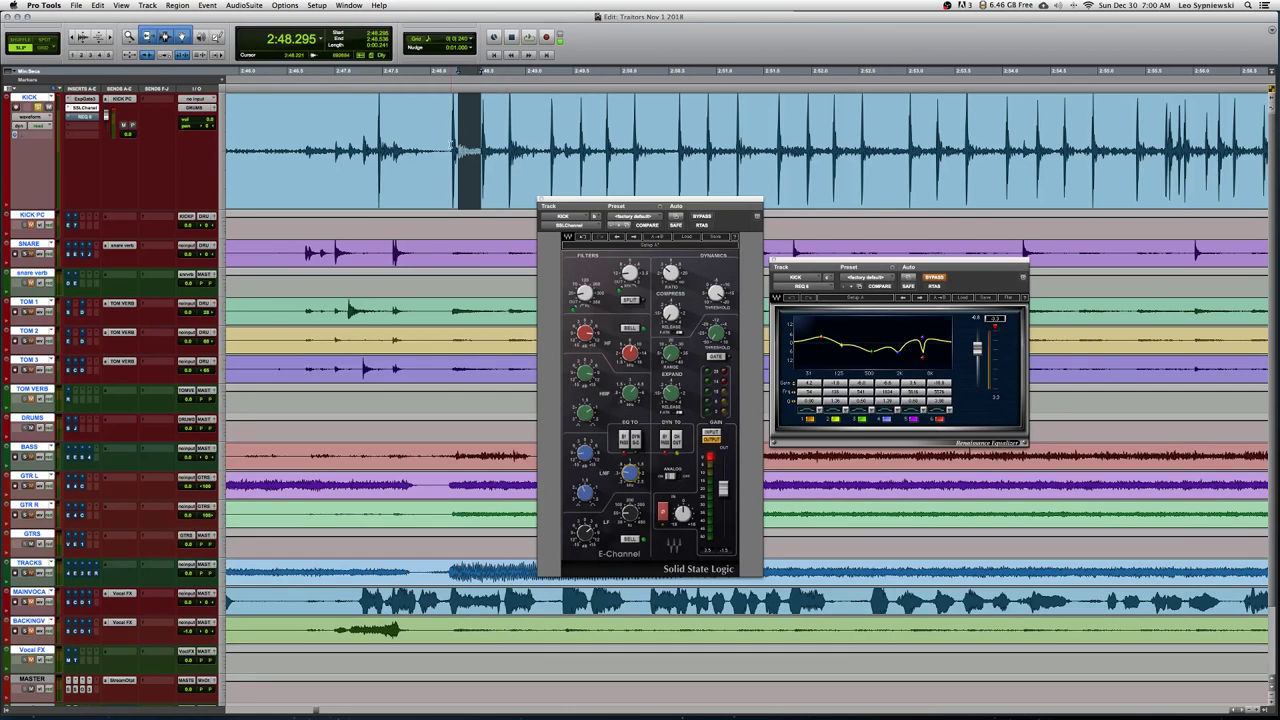
Play the kick from 2:48.205 and shift the SSL E-Channel window aside
click(451, 145)
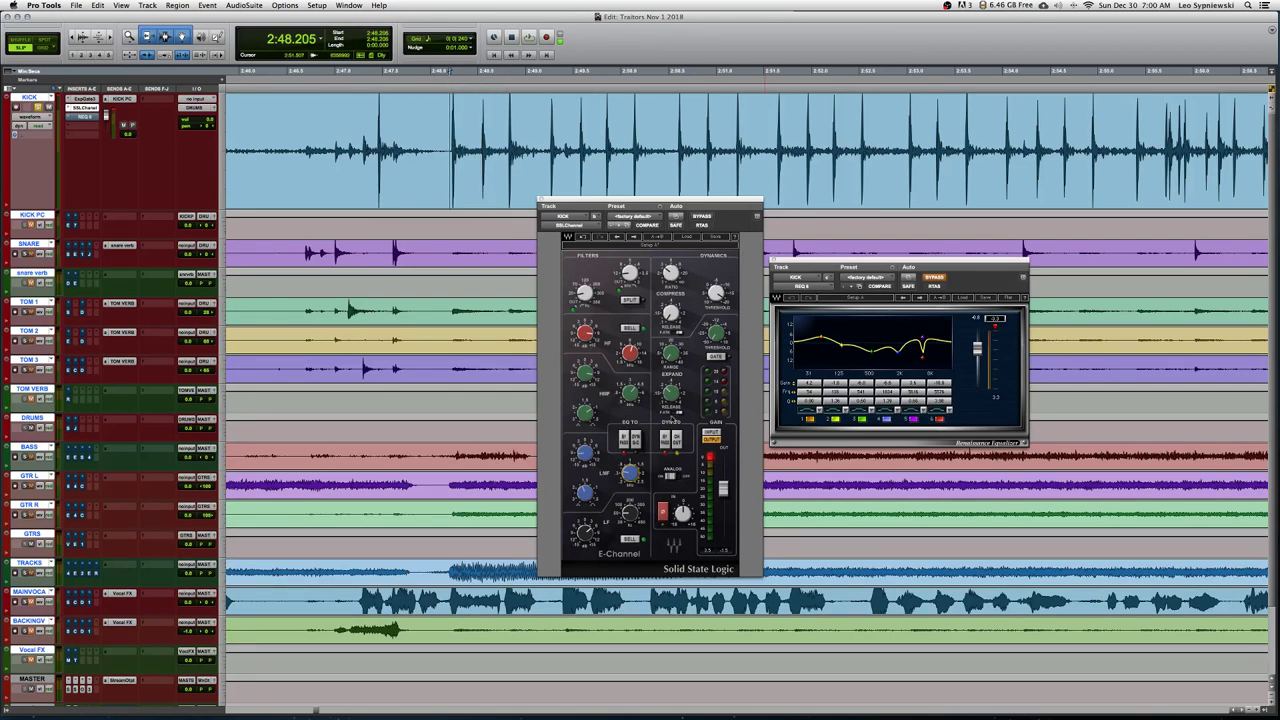
key(space)
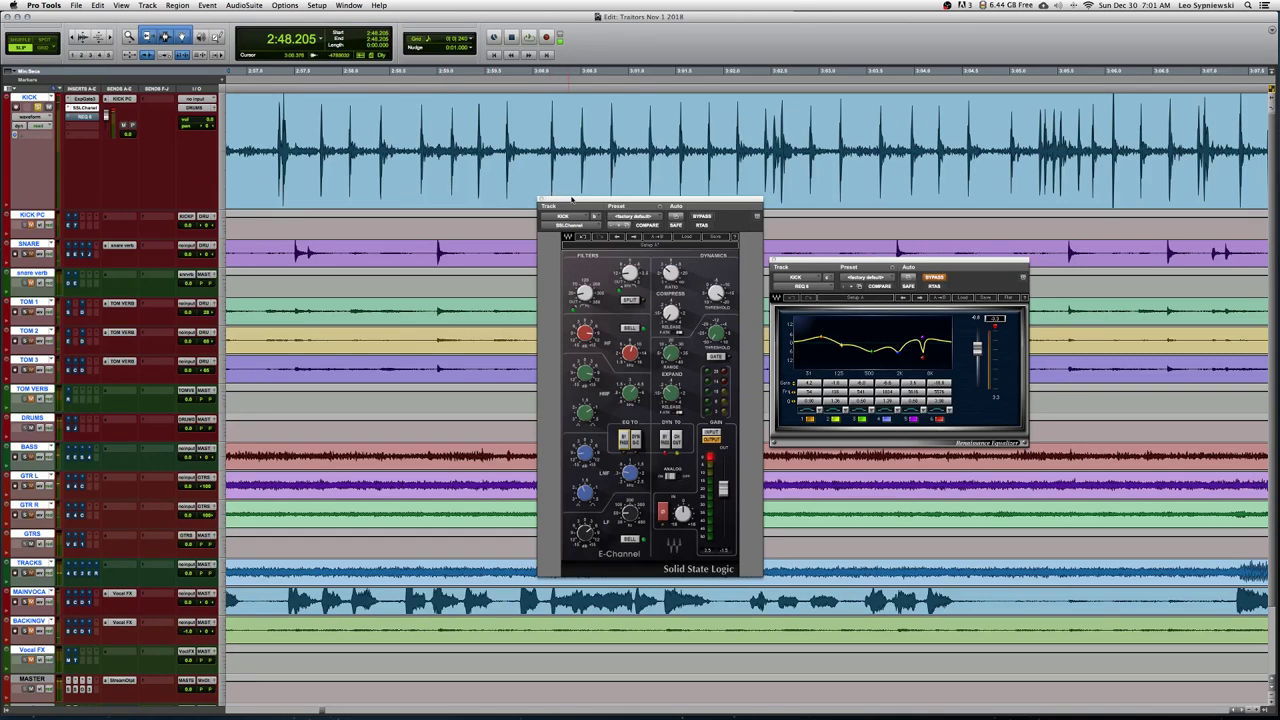
drag(571, 199, 510, 222)
Scroll the timeline and set the play position around 3:08.368
scroll(412, 367, left, 10)
scroll(412, 367, down, 8)
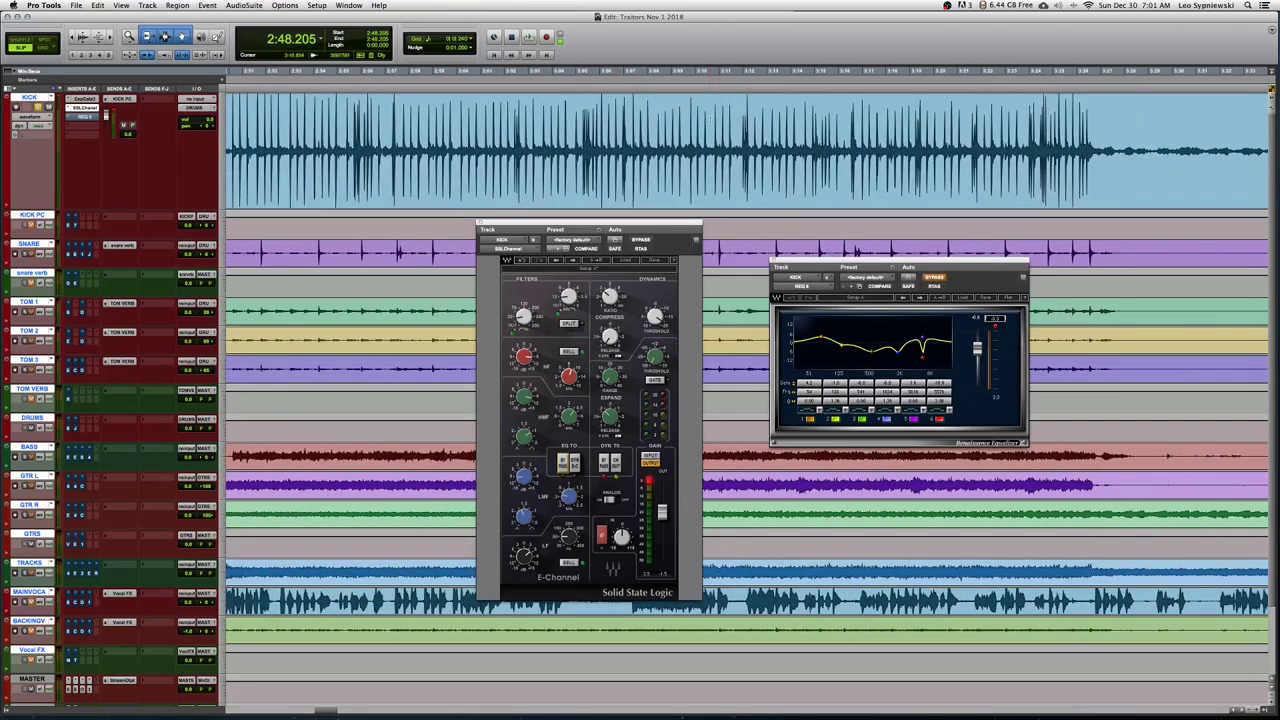
click(707, 119)
scroll(690, 121, up, 3)
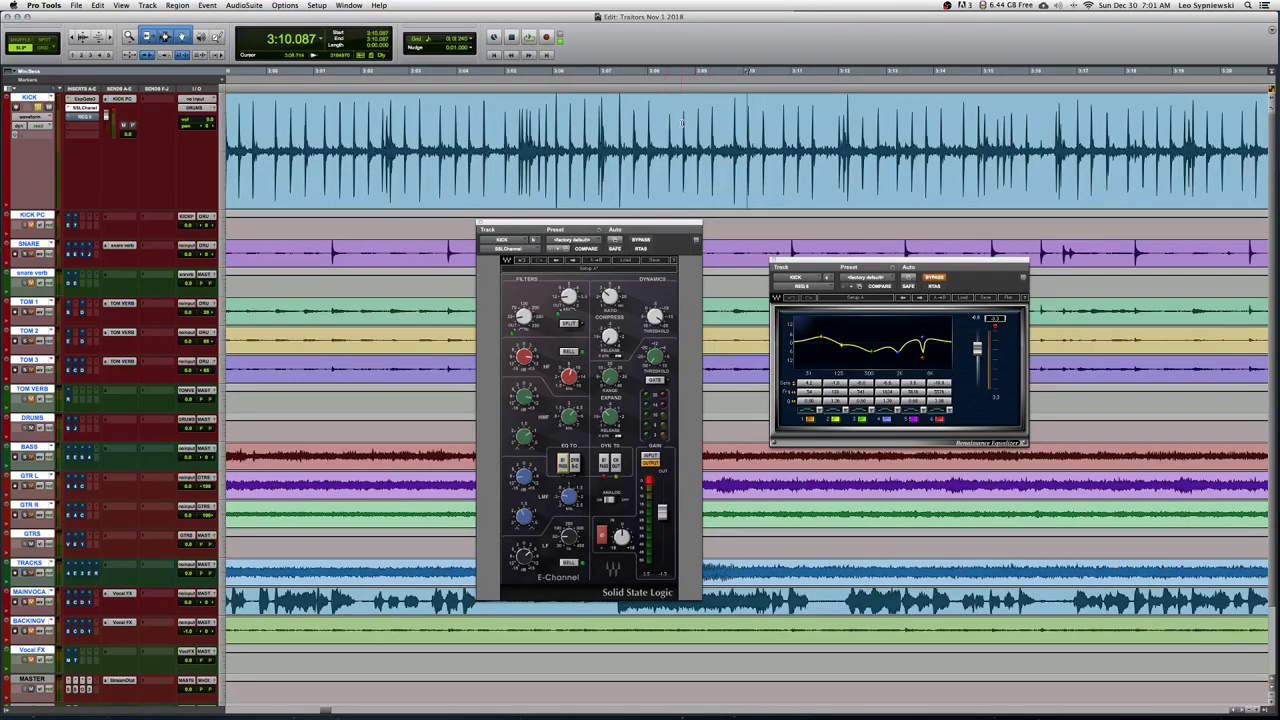
click(662, 128)
click(666, 128)
scroll(864, 128, right, 10)
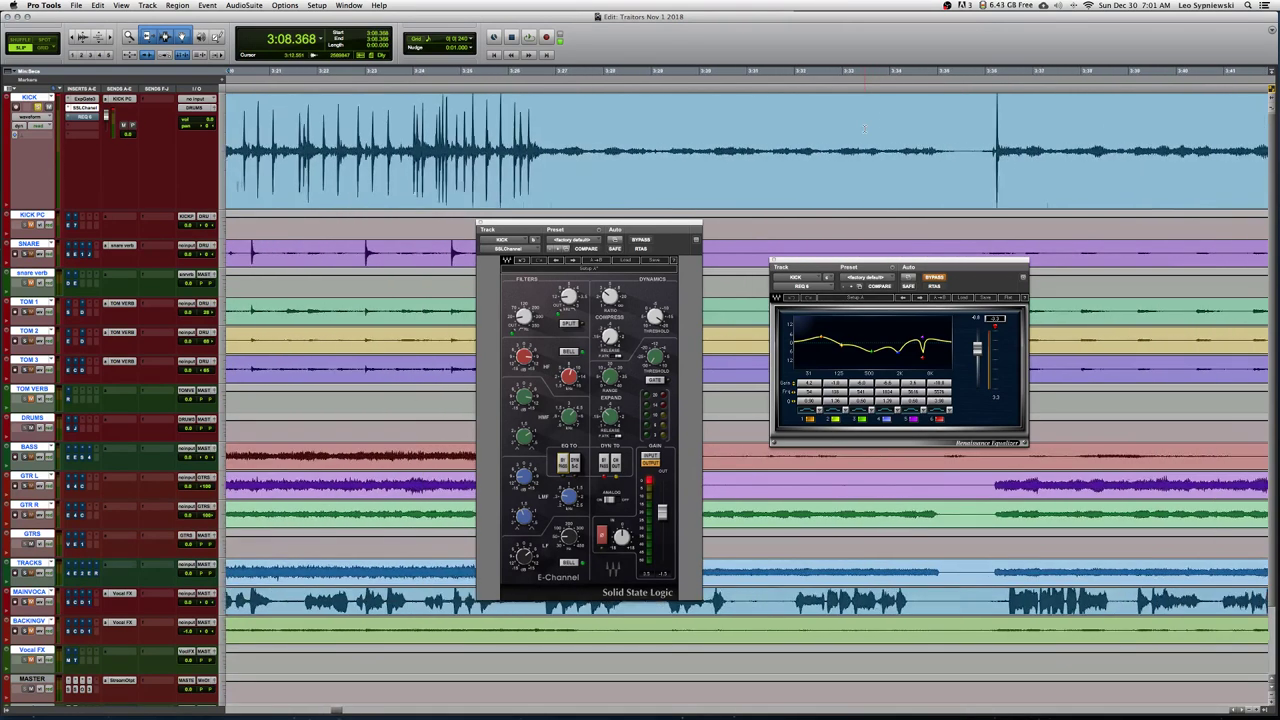
scroll(865, 128, right, 8)
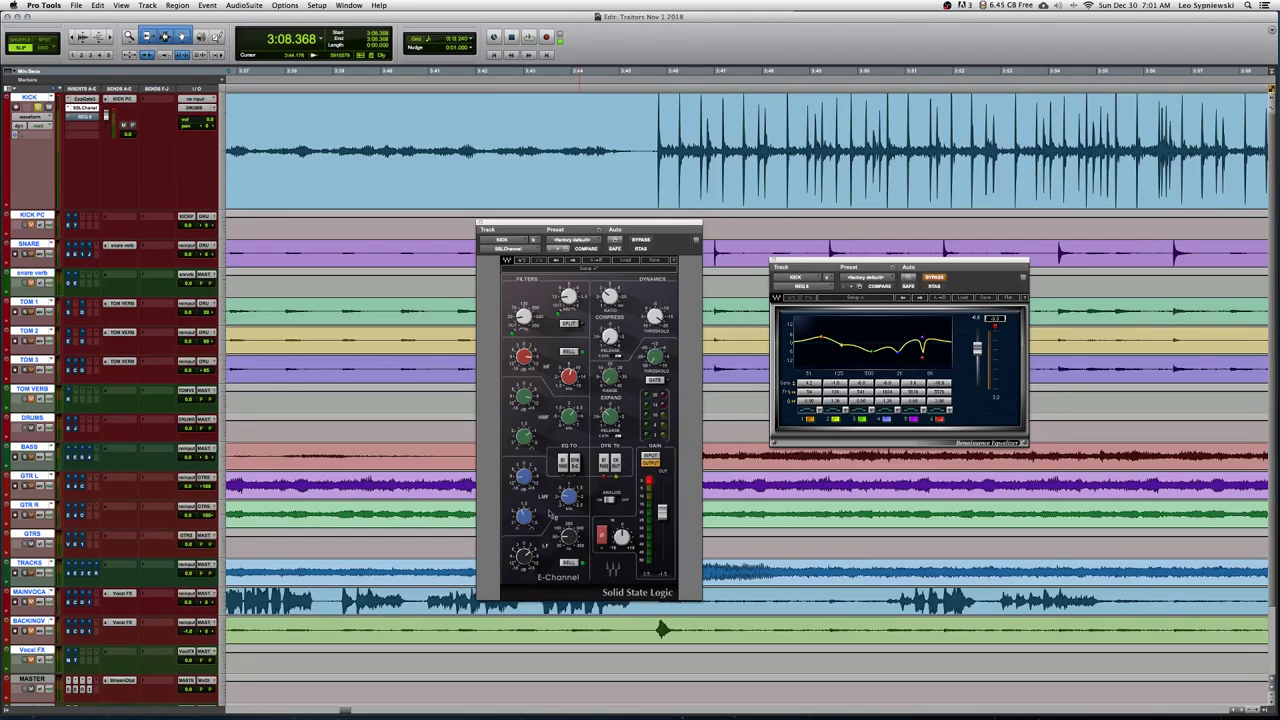
mouse_move(610, 296)
mouse_move(655, 317)
Play the mix from 3:45.717 to past 4:05, then stop and save the session
click(655, 120)
key(space)
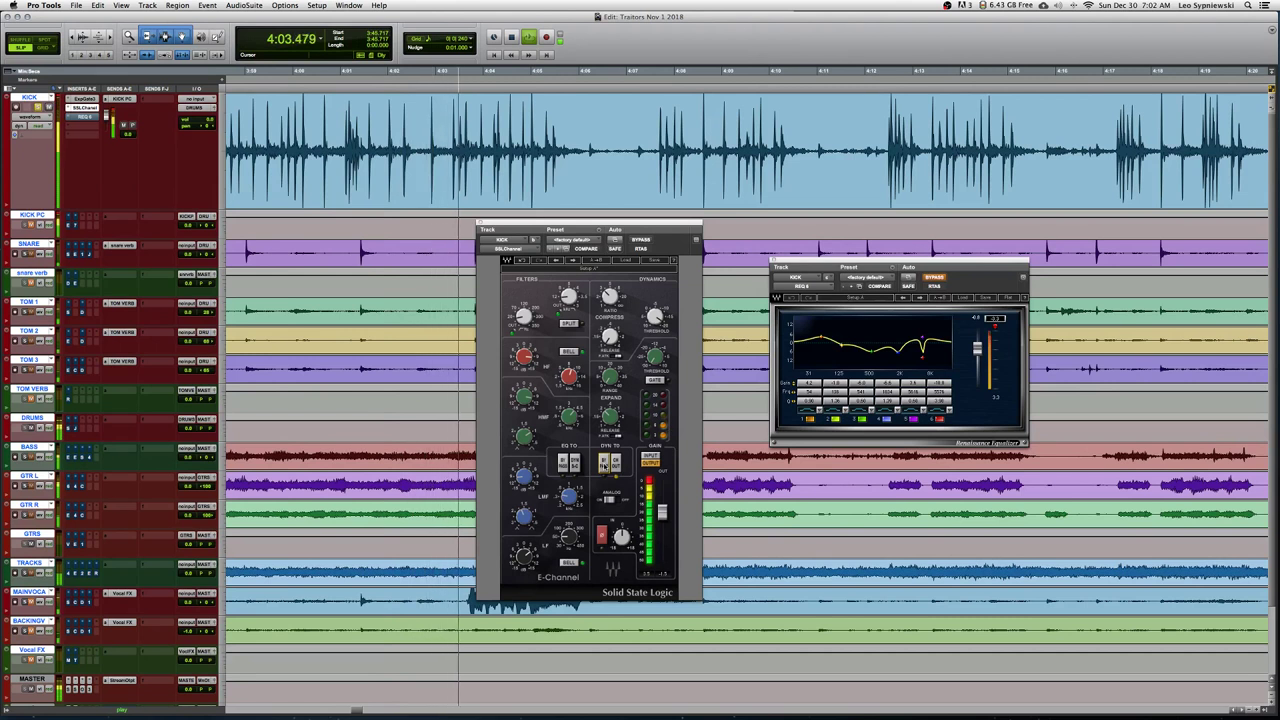
key(space)
key(super+s)
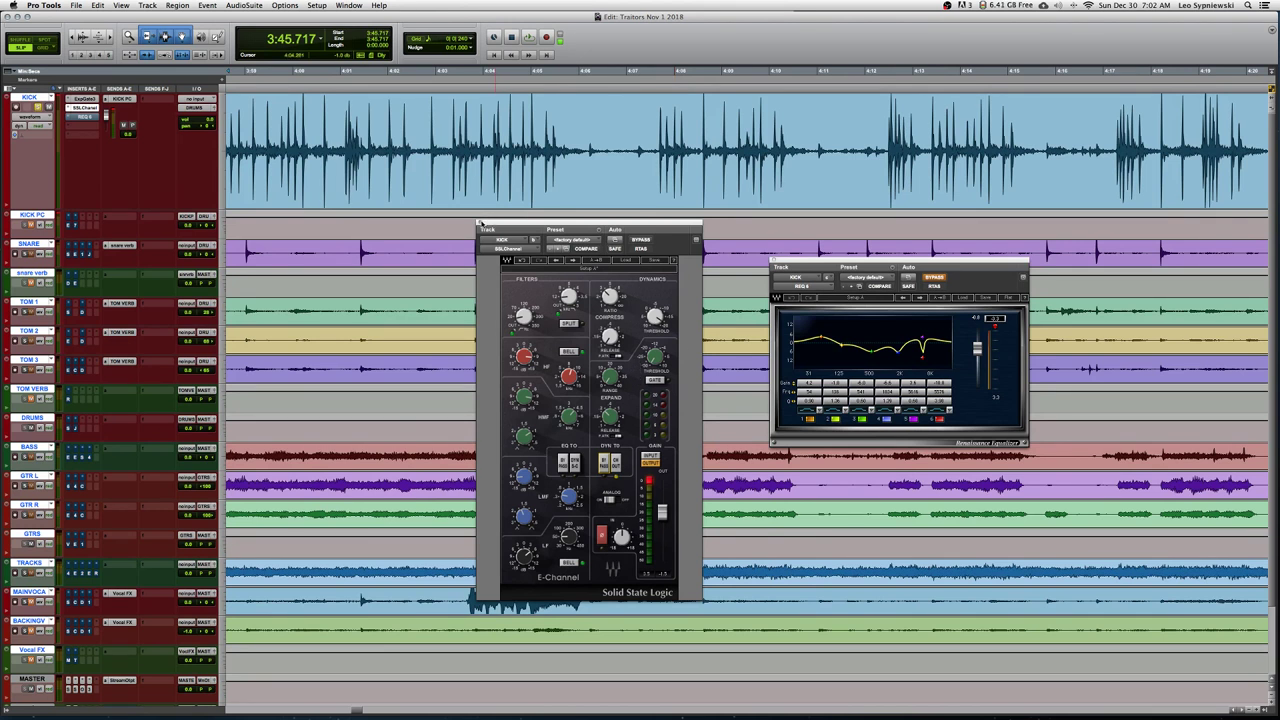
Close the kick's SSL E-Channel window and move the Renaissance EQ window left
click(480, 223)
scroll(678, 161, left, 15)
scroll(721, 160, right, 5)
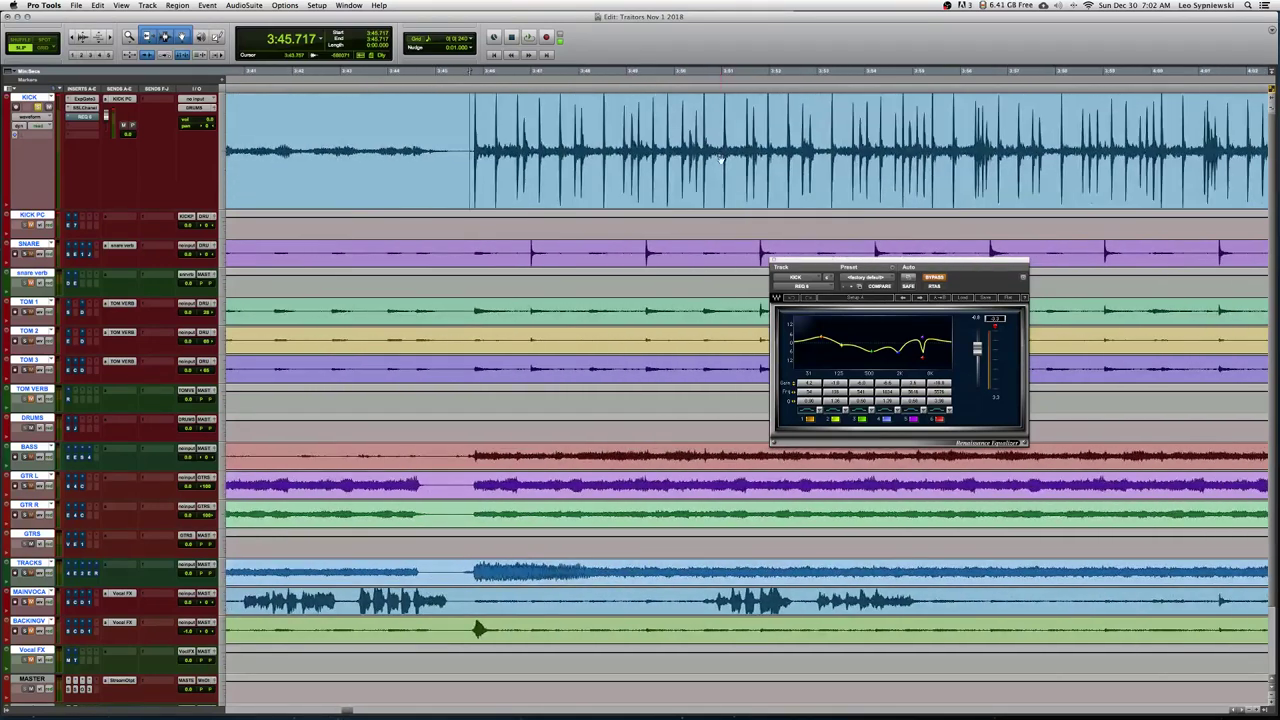
drag(992, 261, 670, 281)
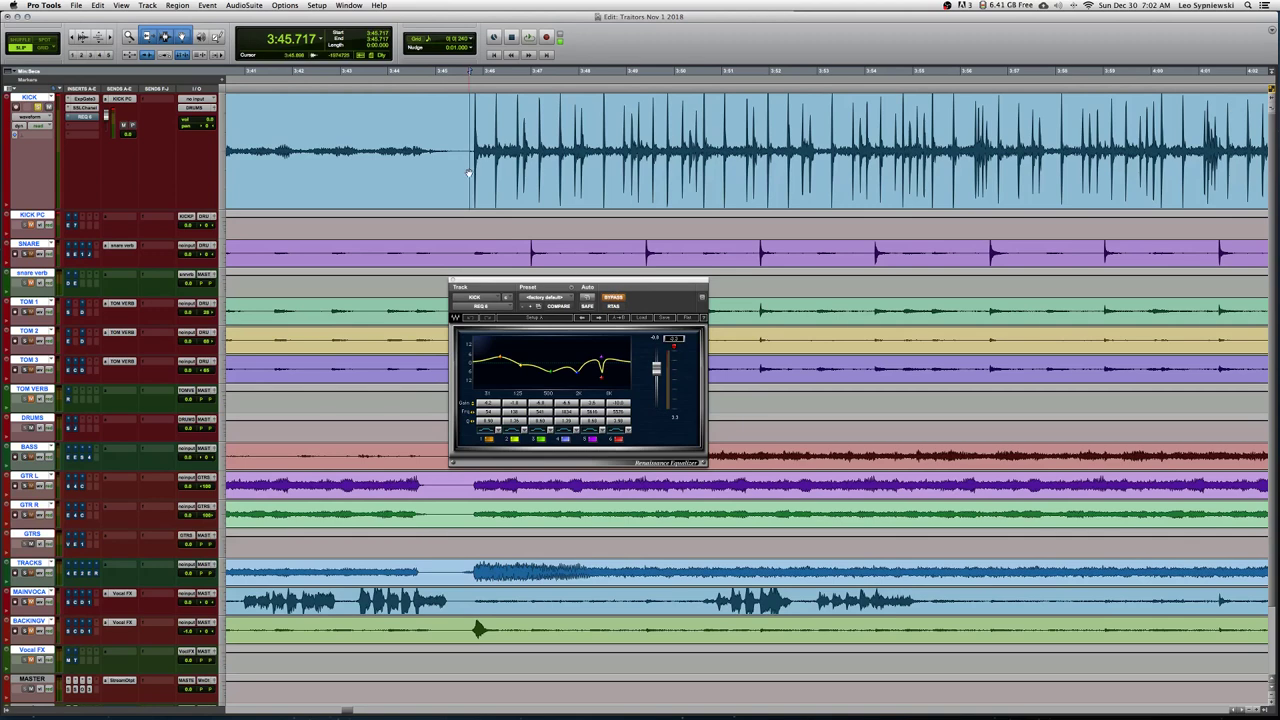
Loop a short kick passage near 3:36, toggling the Renaissance EQ bypass to compare, then stop
scroll(468, 172, right, 15)
scroll(468, 172, left, 15)
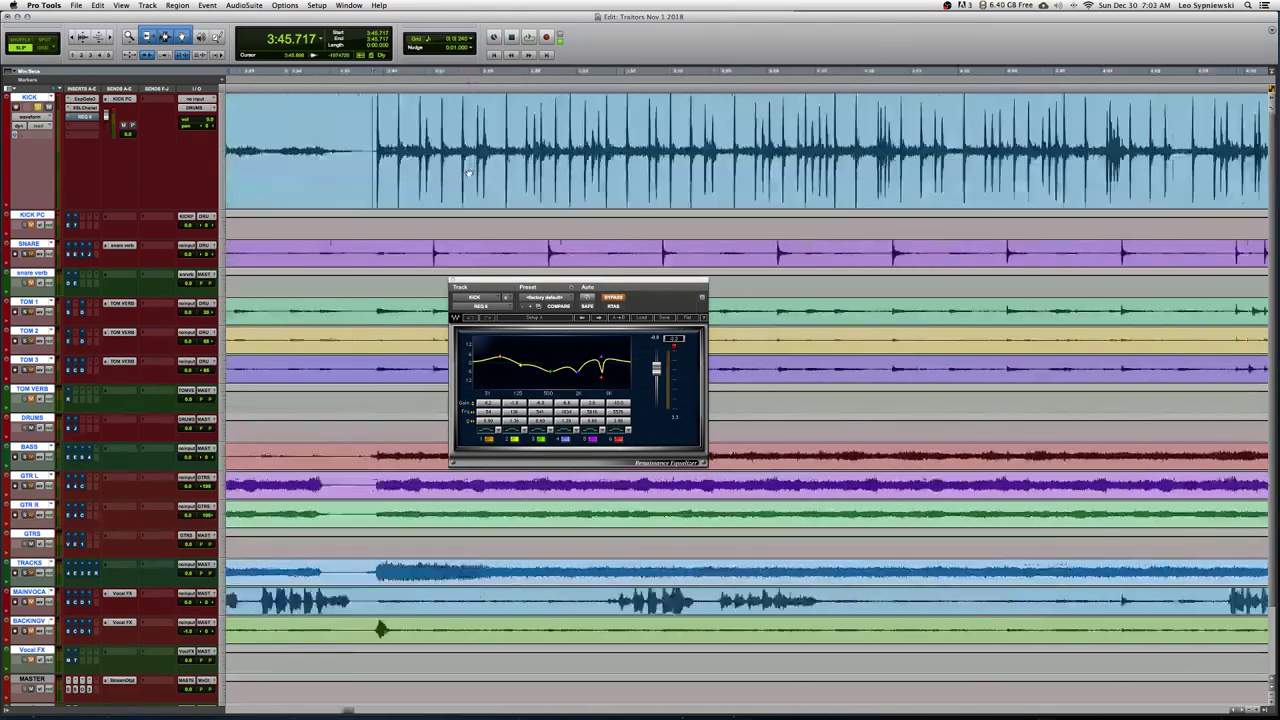
drag(553, 150, 600, 141)
key(space)
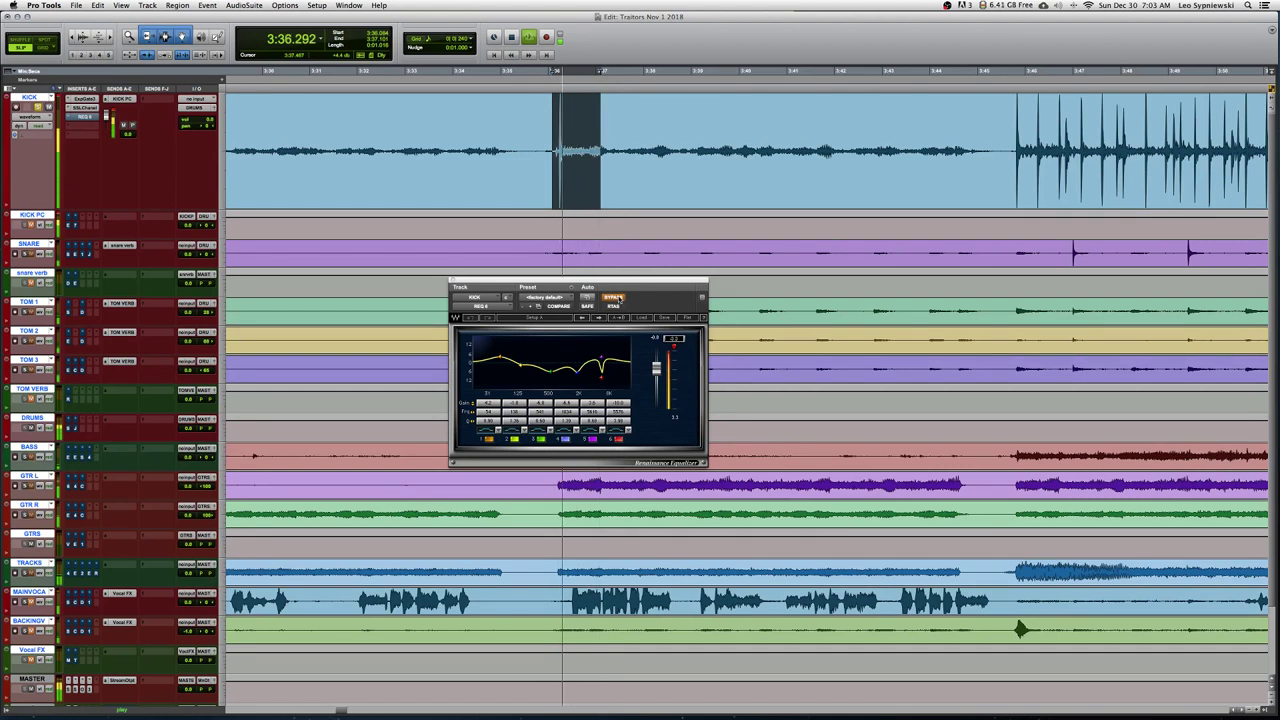
click(619, 298)
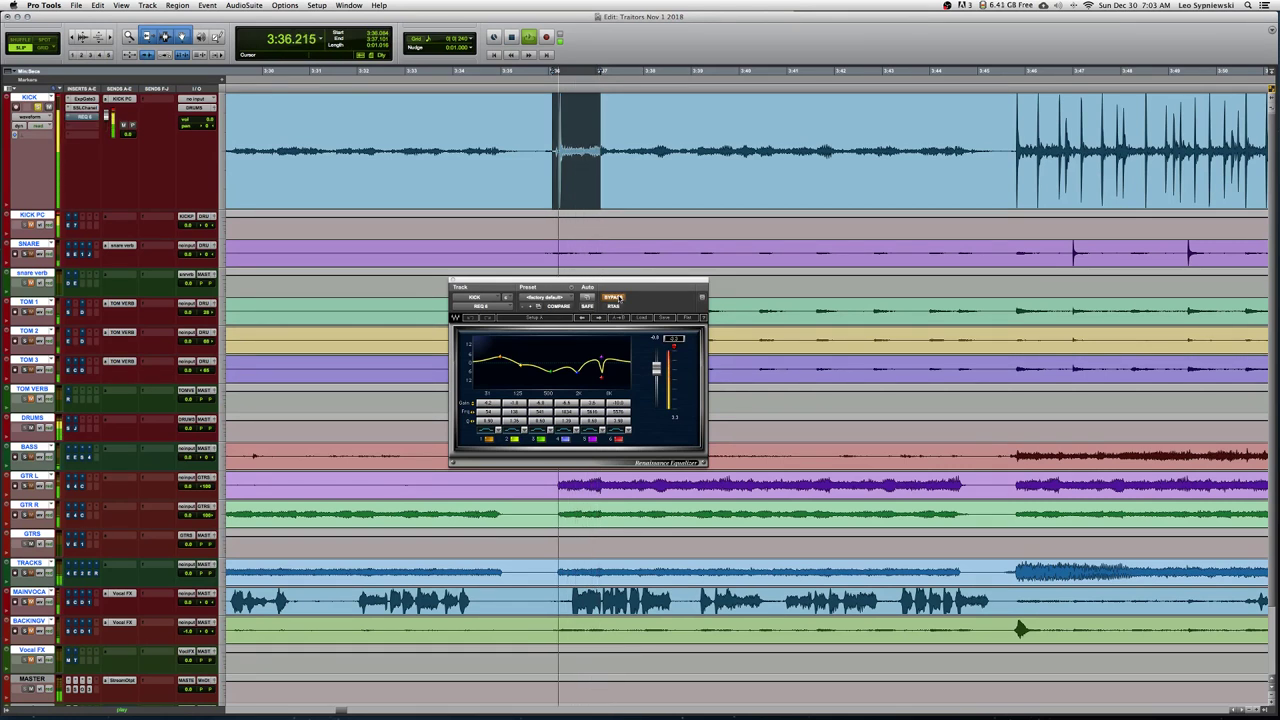
click(619, 298)
click(619, 298)
click(619, 298)
key(space)
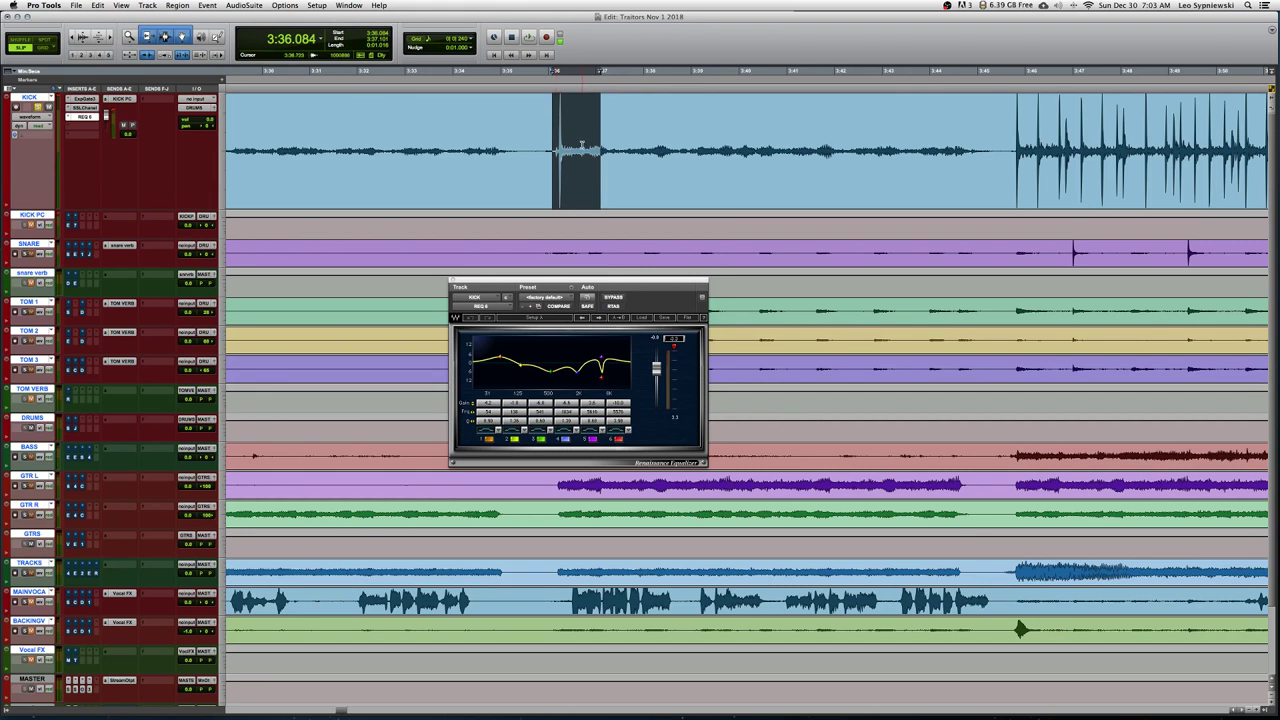
Clear the kick selection and place the play position at 3:36.073
mouse_move(600, 150)
mouse_down()
mouse_move(562, 150)
mouse_move(648, 145)
mouse_move(607, 152)
mouse_up()
click(623, 137)
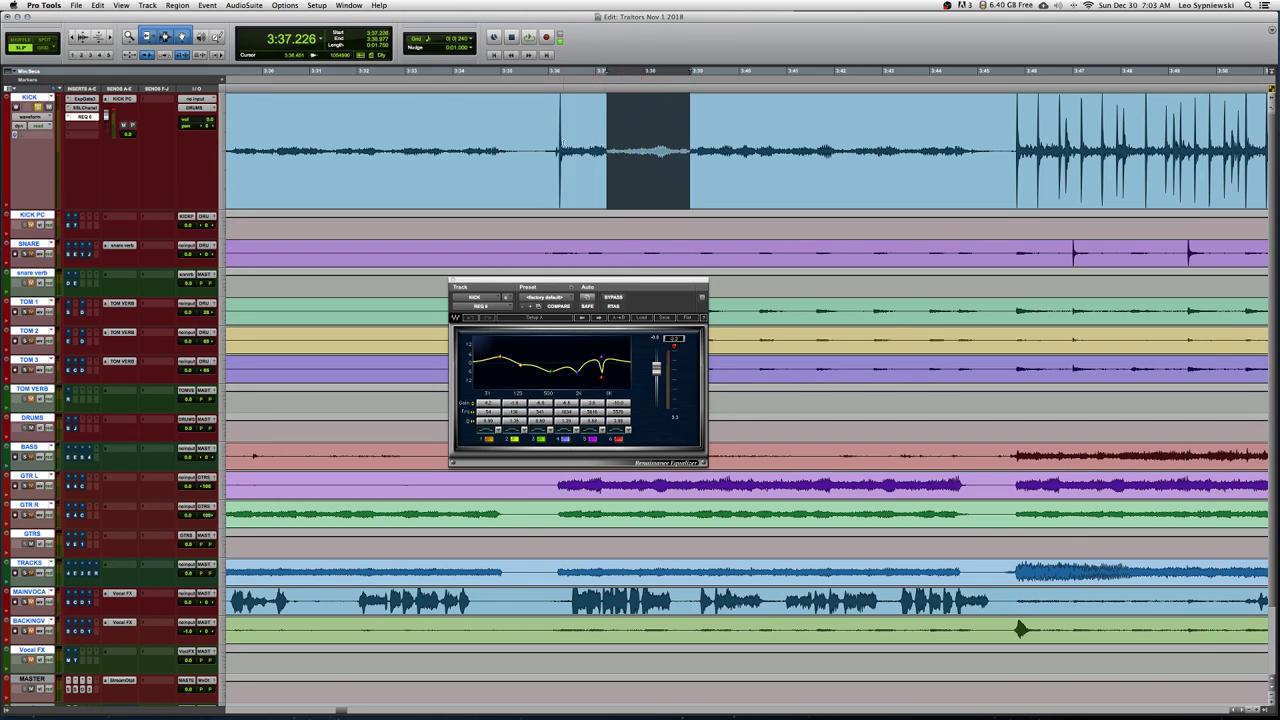
click(550, 143)
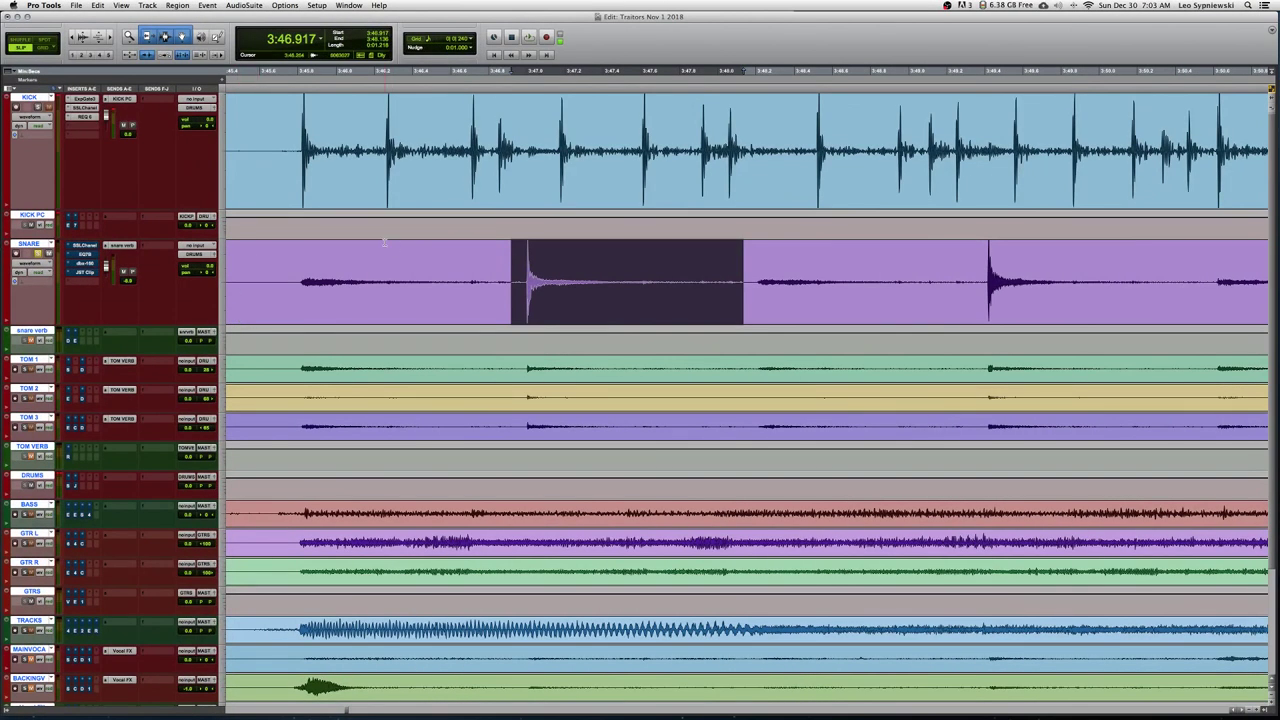
Audition the snare hit at 3:46.917, then set the snare SSL's HF band to bell
key(space)
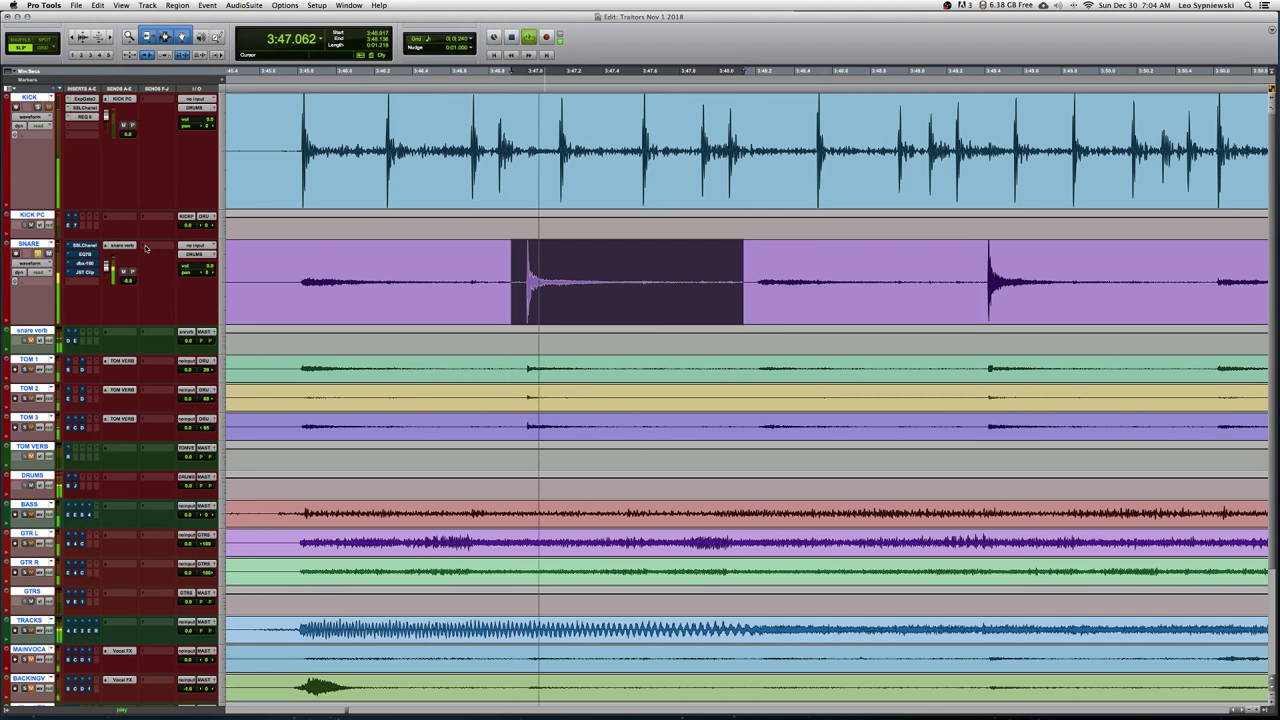
key(space)
click(90, 246)
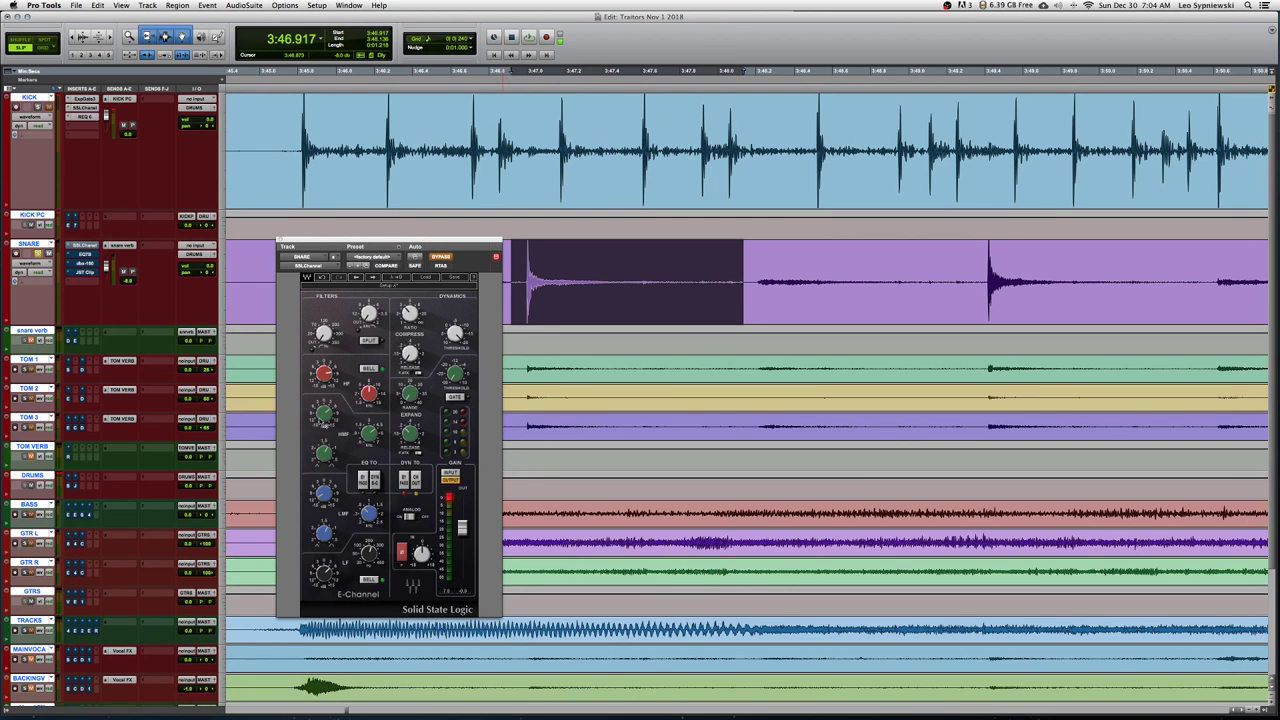
mouse_move(369, 433)
mouse_move(324, 374)
click(368, 369)
Adjust the snare's LF frequency and HF gain while playing, and enable DYN S-C
mouse_move(326, 498)
mouse_move(368, 514)
drag(368, 563, 324, 570)
key(space)
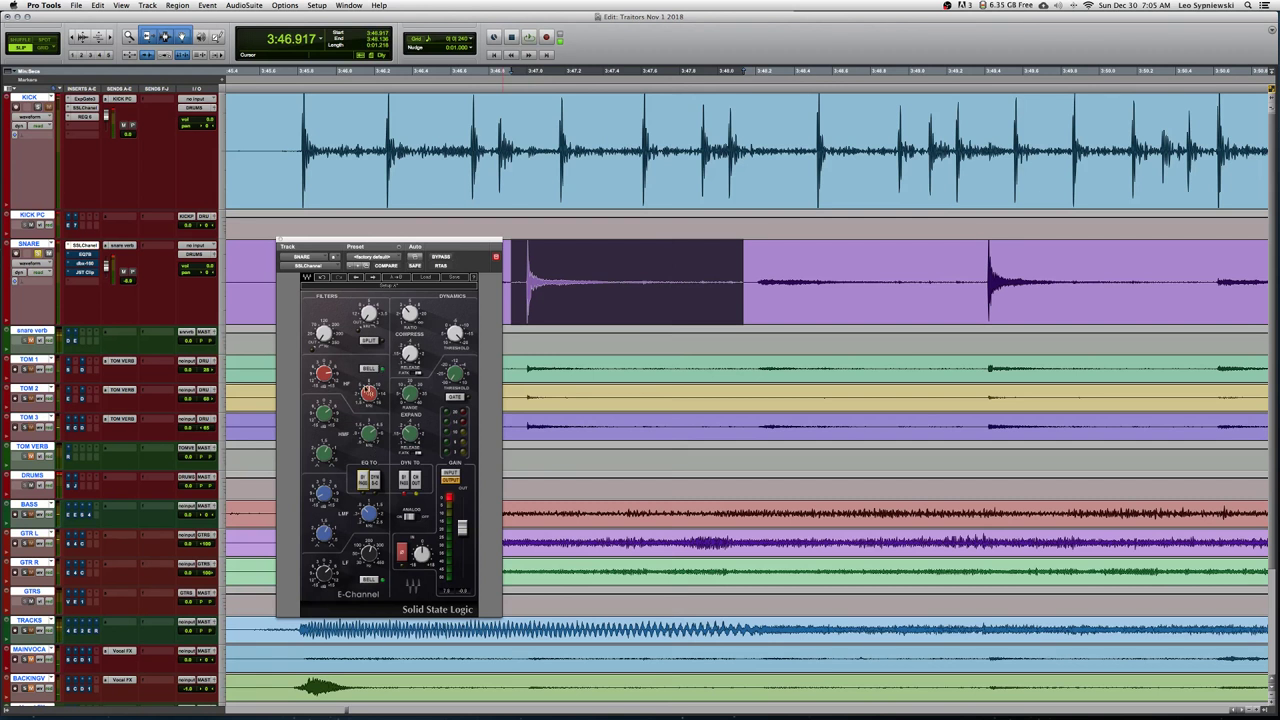
drag(325, 376, 325, 376)
drag(325, 376, 381, 414)
key(space)
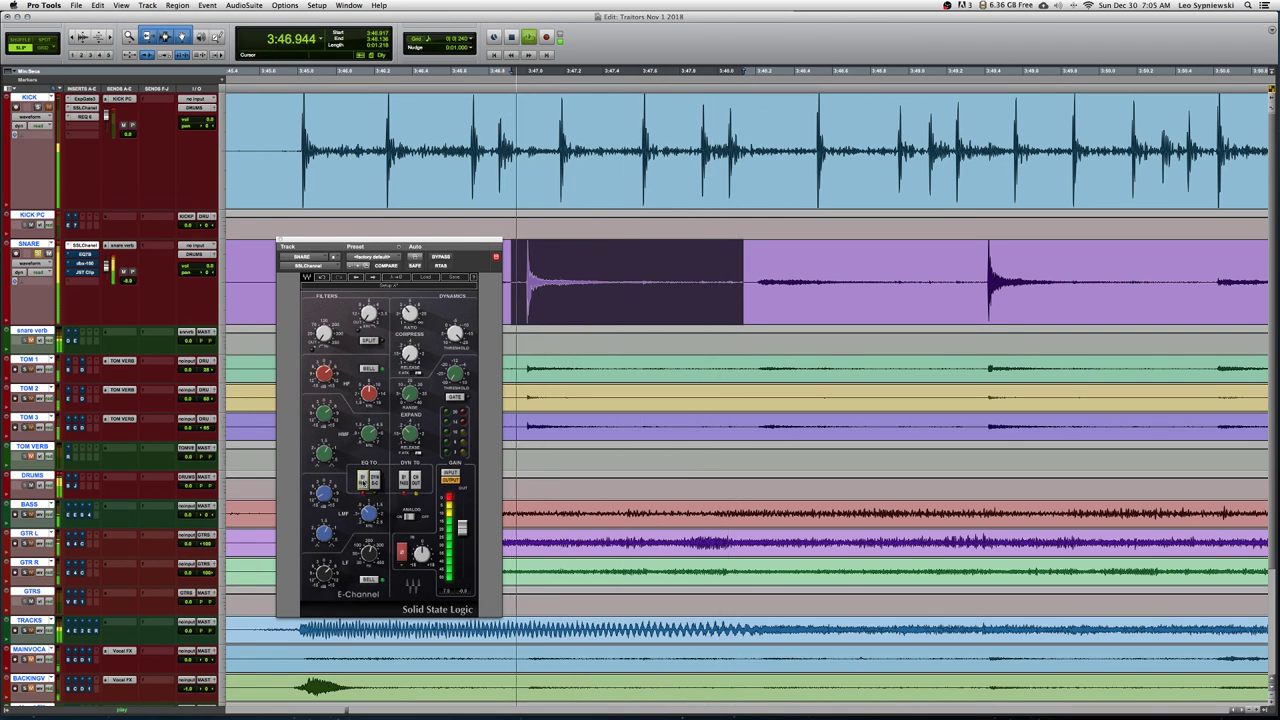
click(364, 480)
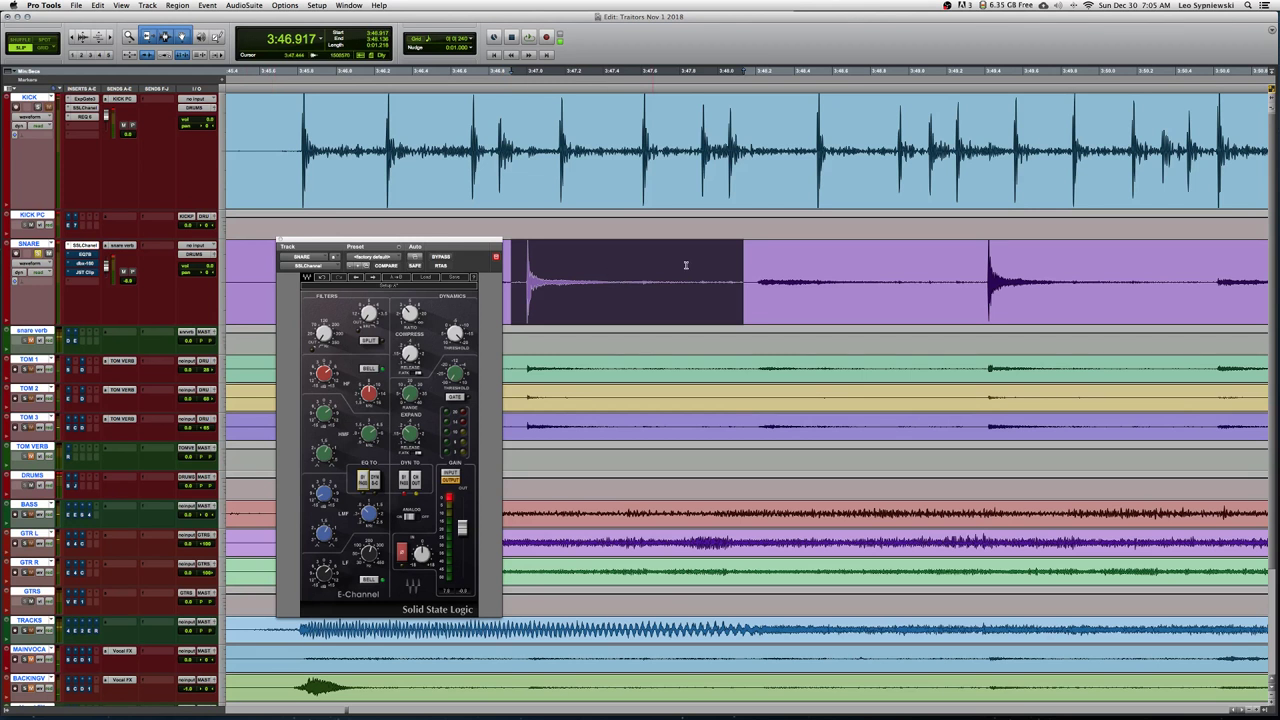
Select a new snare stretch, zoom out with R and in with T, and play it
drag(742, 270, 511, 283)
key(r)
key(r)
key(r)
key(r)
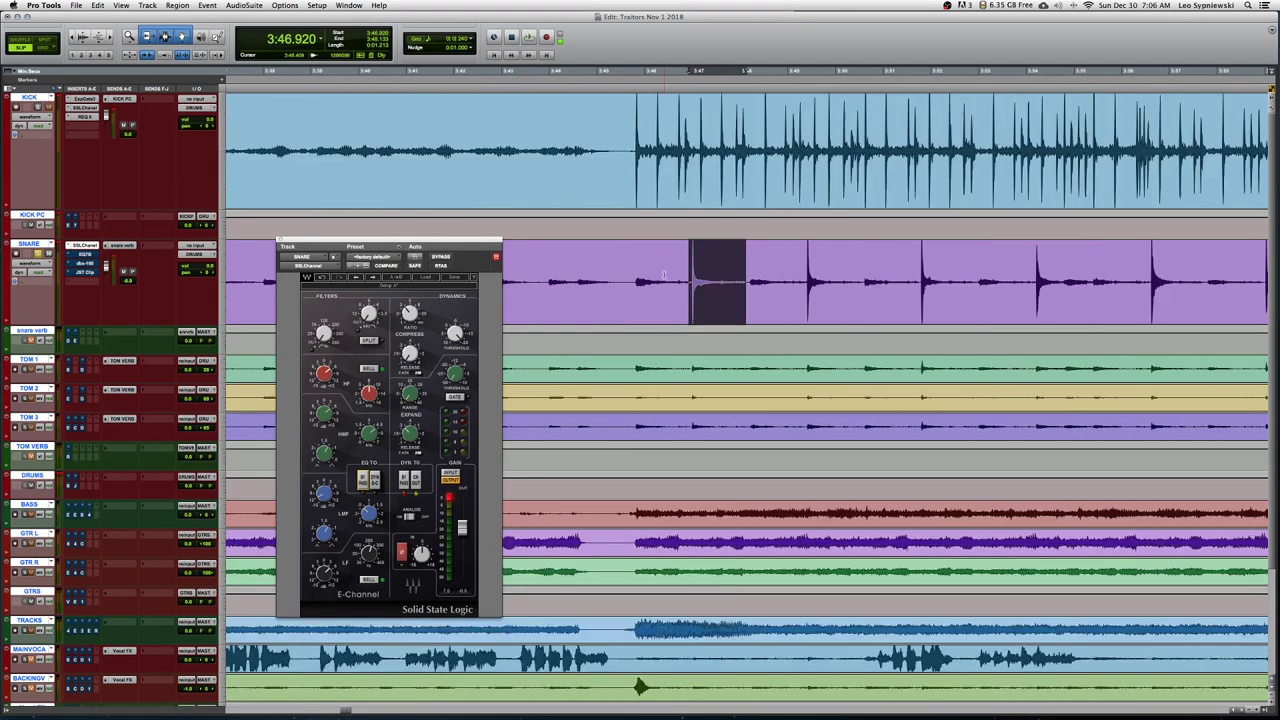
key(t)
key(t)
key(t)
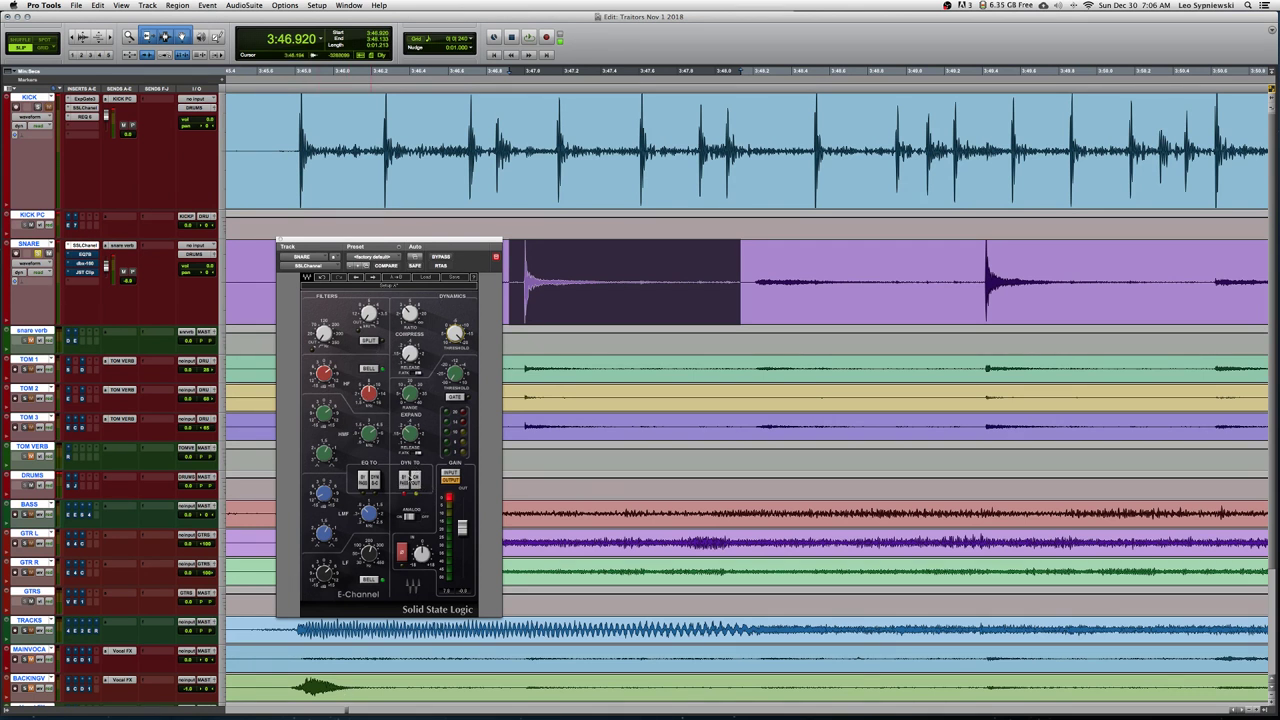
key(space)
Open the snare's EQ3 7-Band and compare it bypassed and active over two playbacks, leaving it on
click(86, 253)
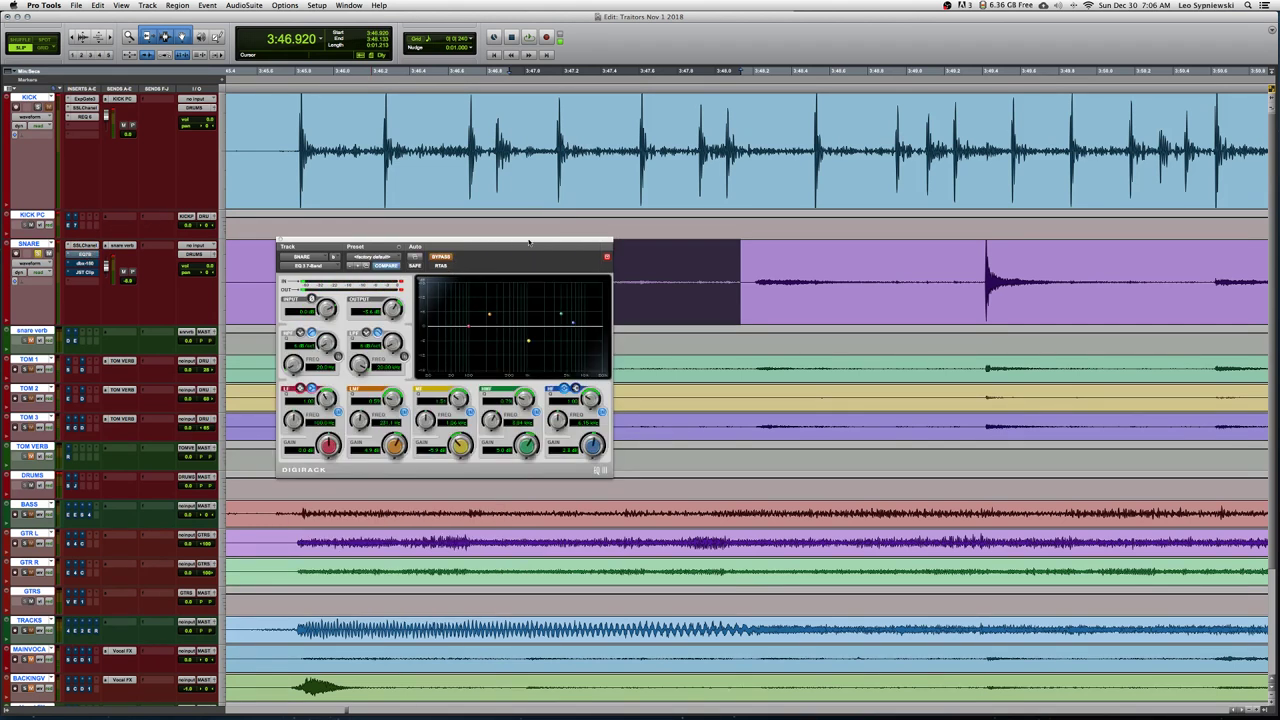
drag(529, 242, 645, 370)
key(space)
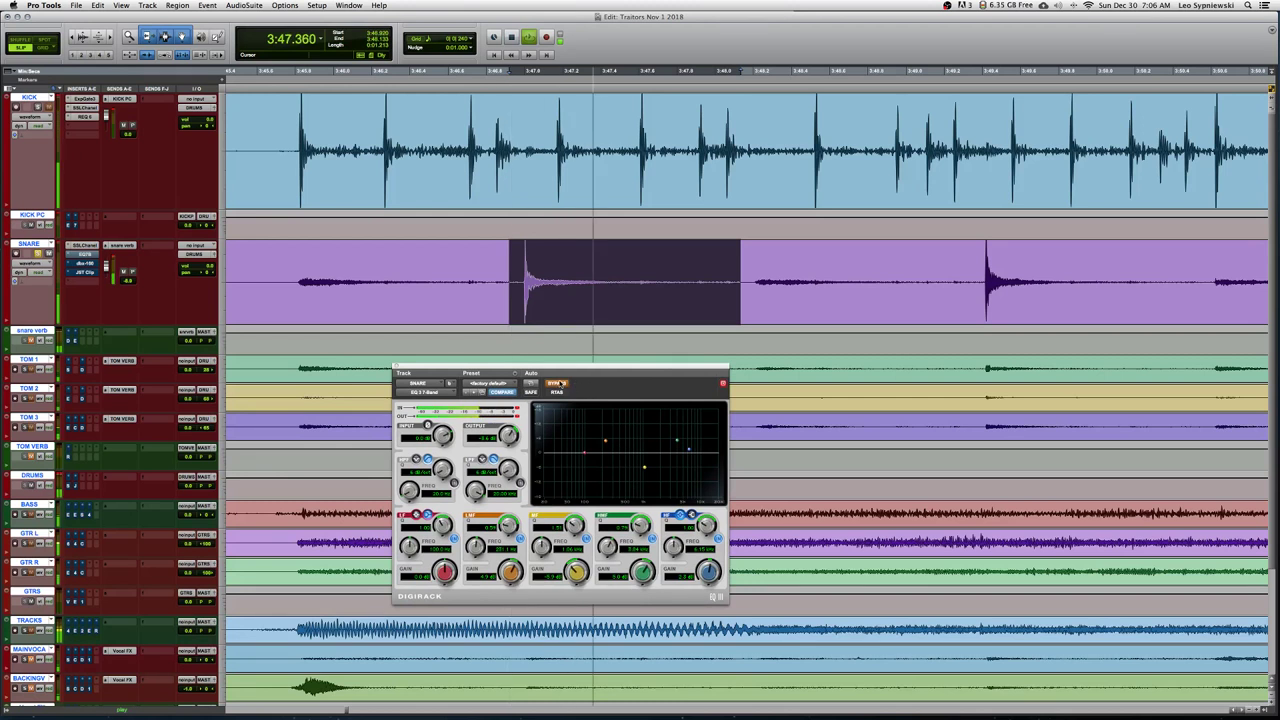
click(561, 383)
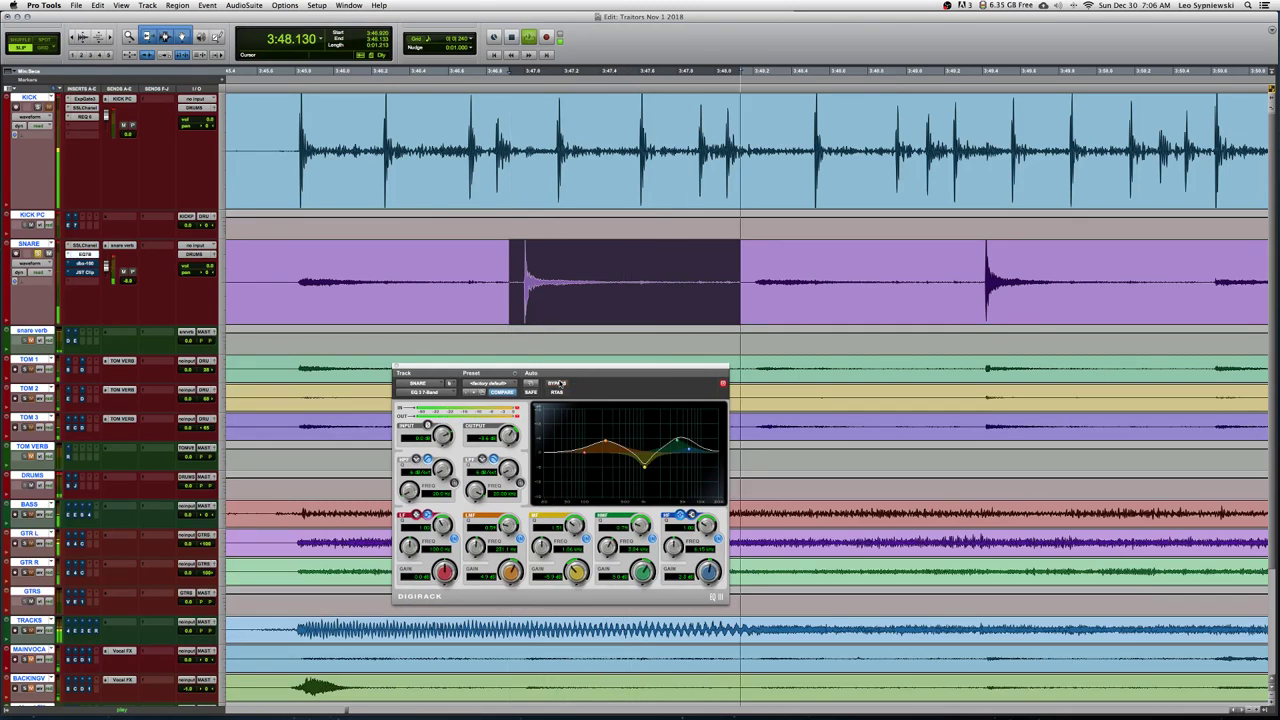
click(561, 383)
click(561, 383)
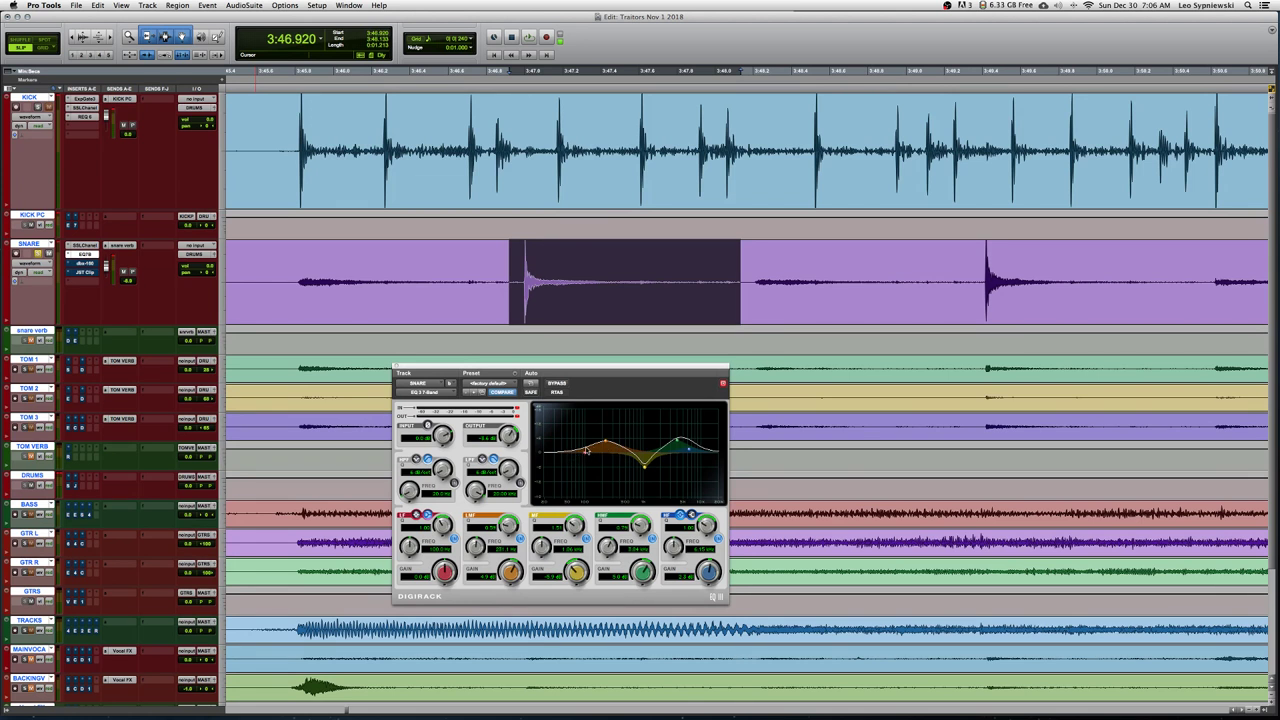
key(space)
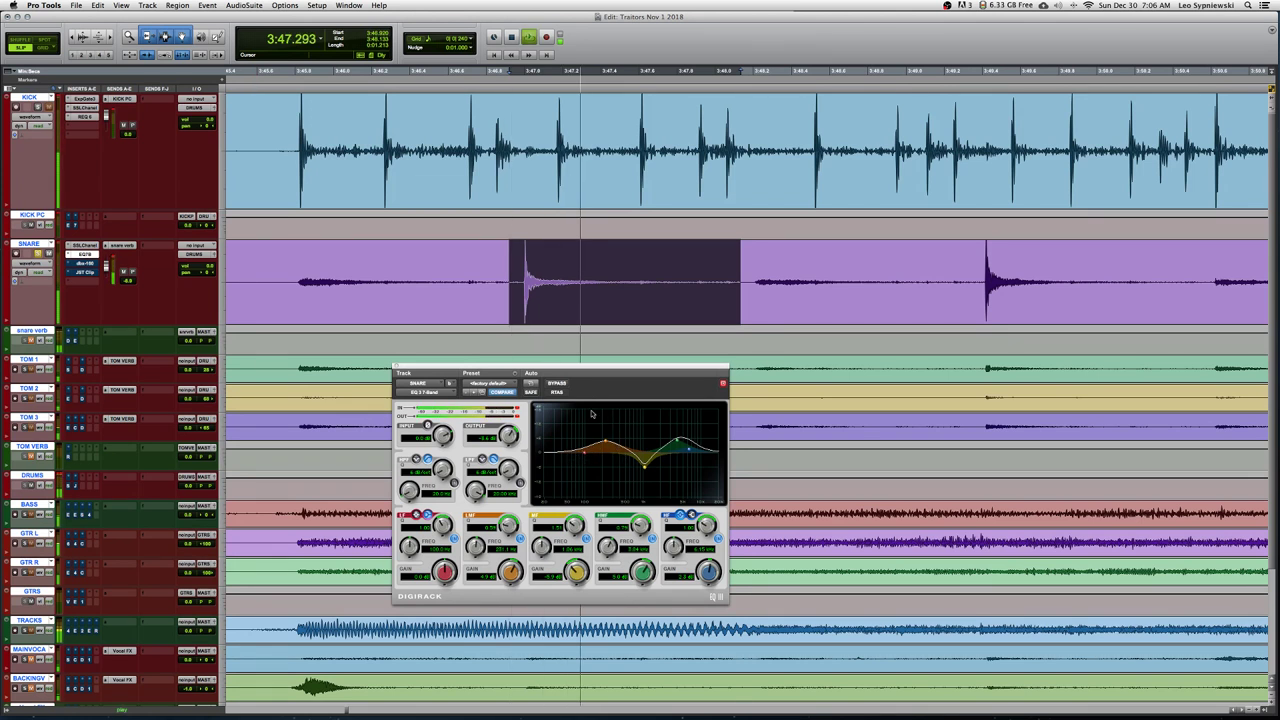
click(556, 383)
click(556, 384)
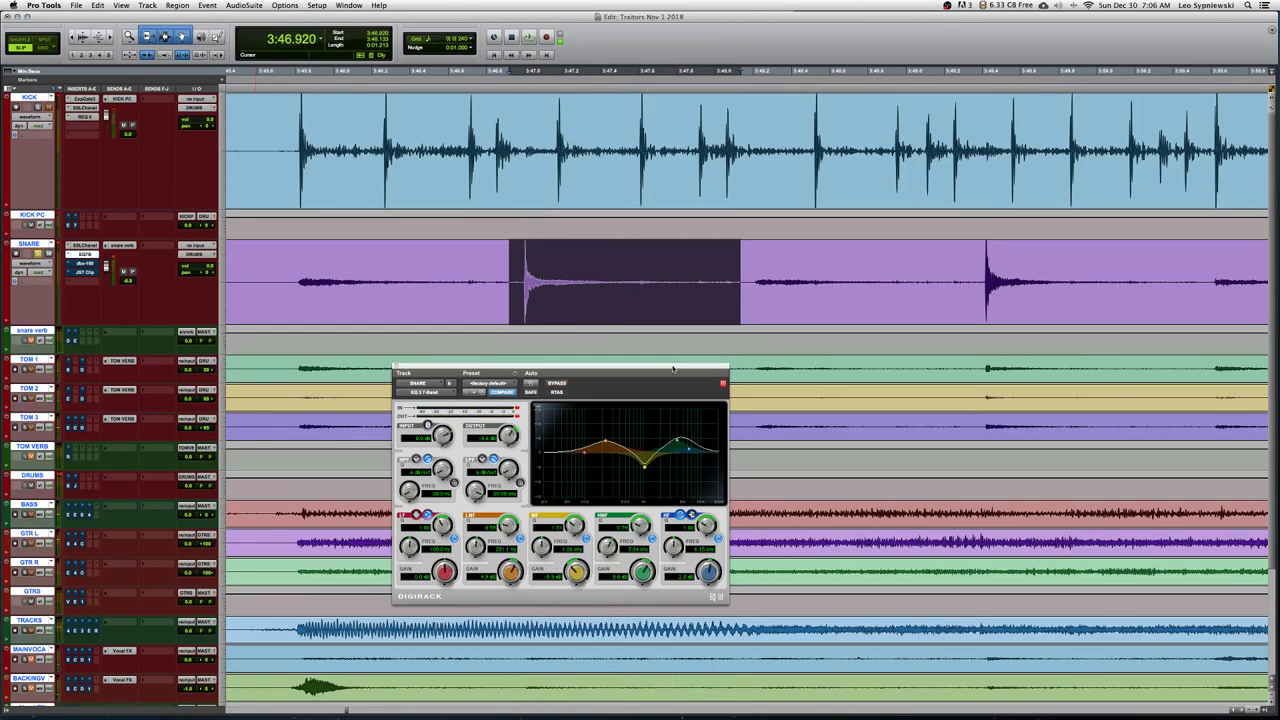
drag(673, 369, 730, 366)
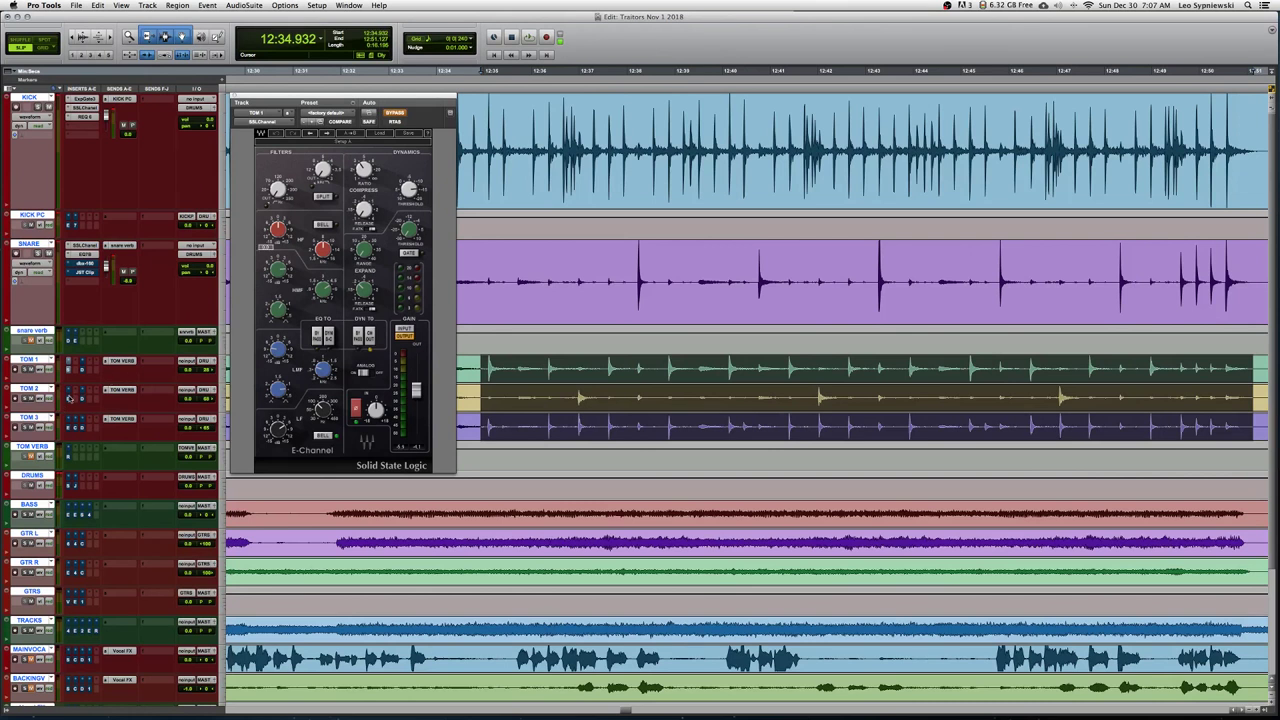
Open the EQ3 7-Band inserts on TOM 2 and TOM 3, arrange them side by side, and play
click(70, 392)
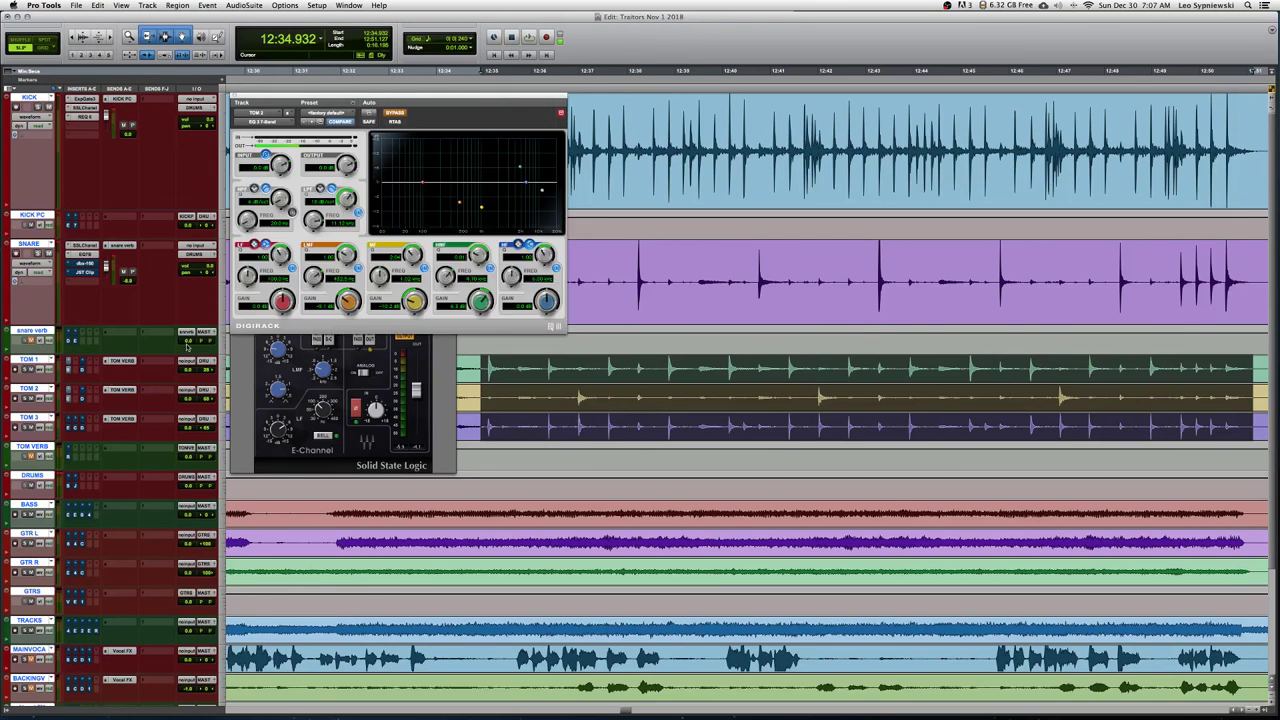
drag(558, 97, 789, 98)
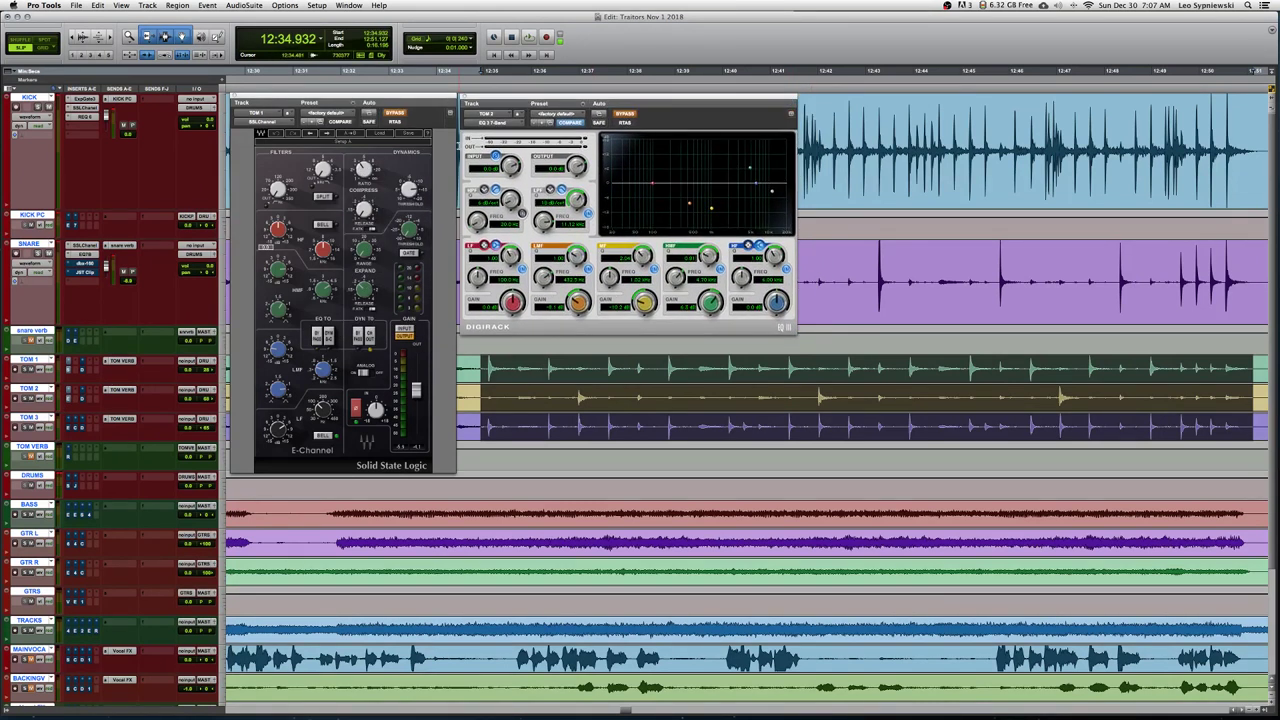
click(70, 427)
drag(745, 97, 1090, 98)
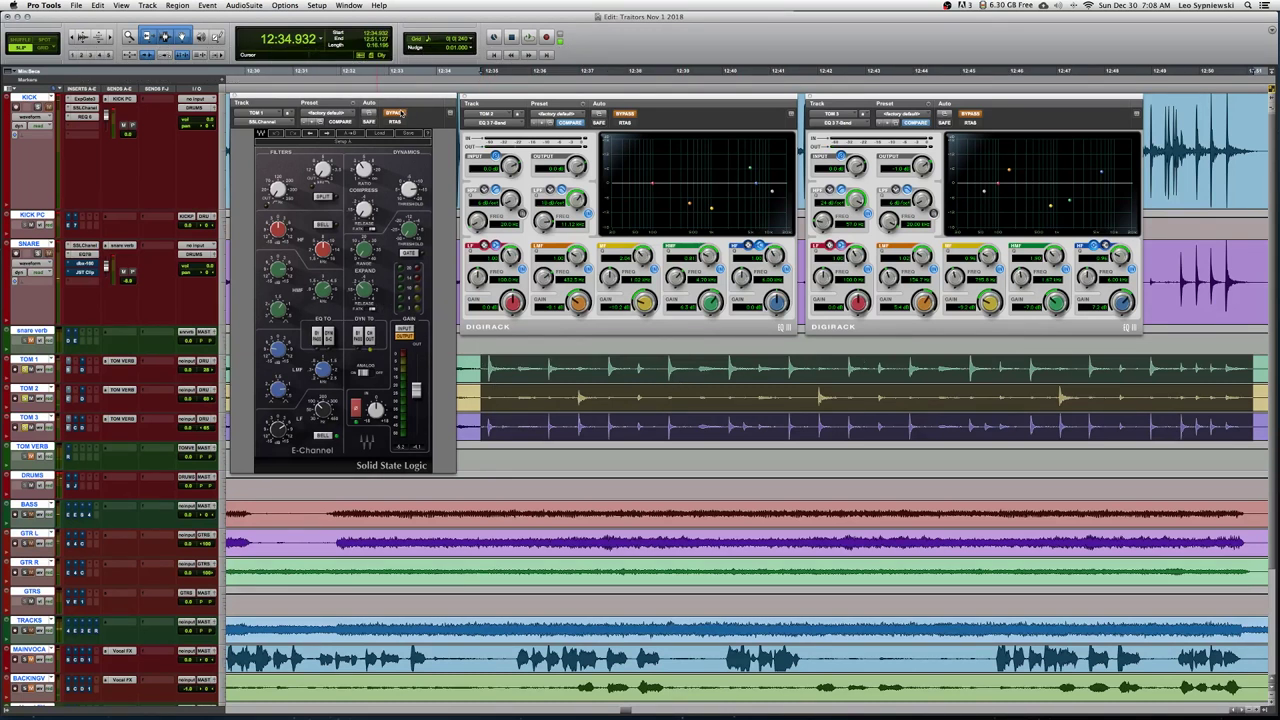
key(space)
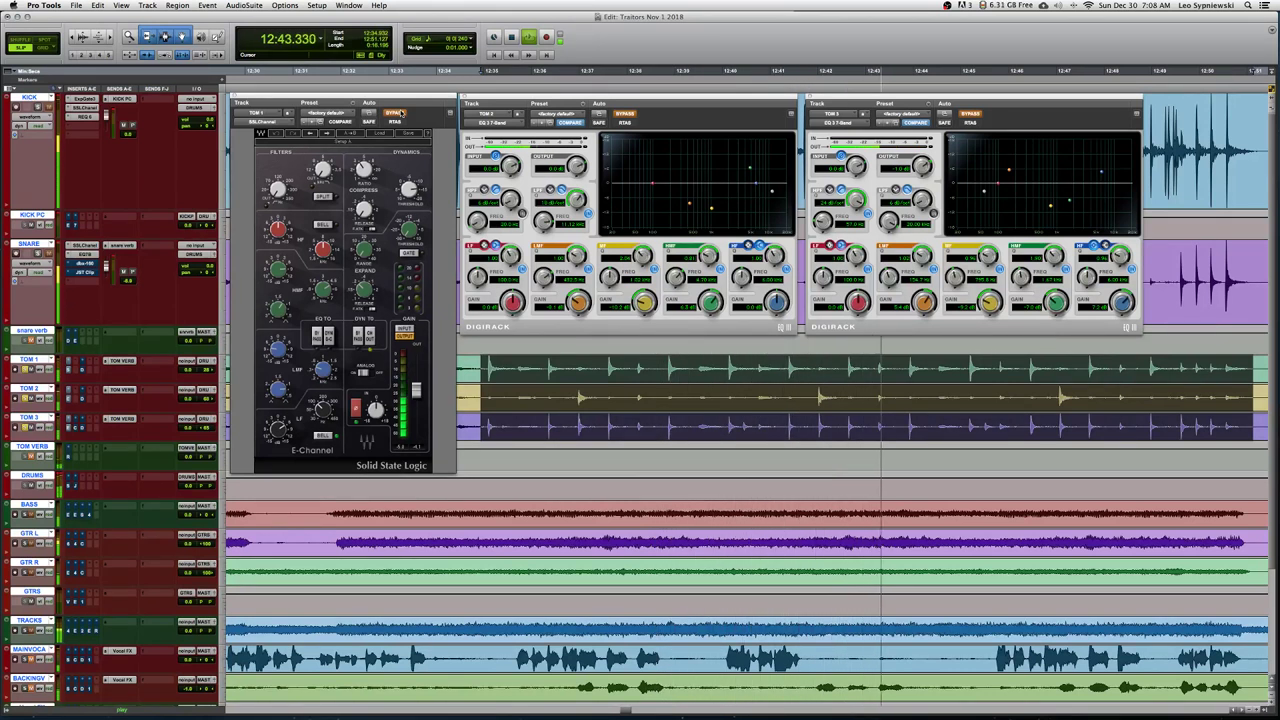
Stop playback, enable both tom EQ3s, then play the toms and stop back at 12:34.932
key(space)
click(613, 113)
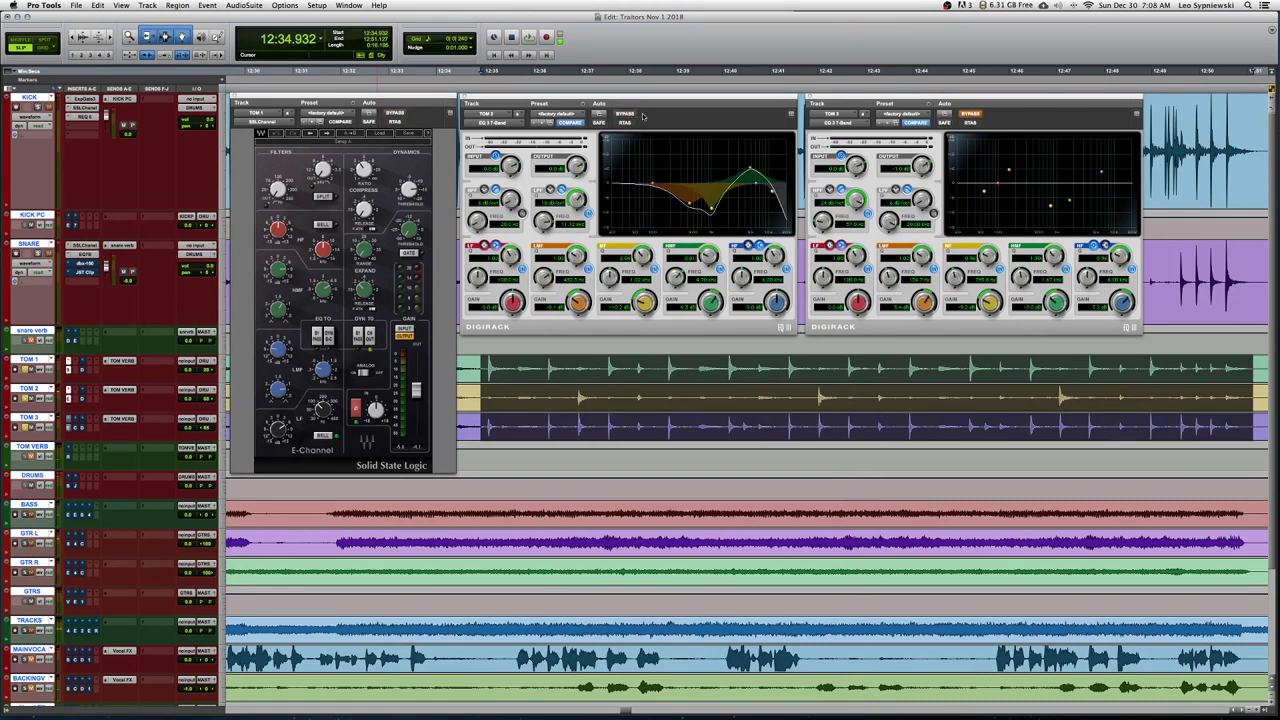
click(970, 115)
key(space)
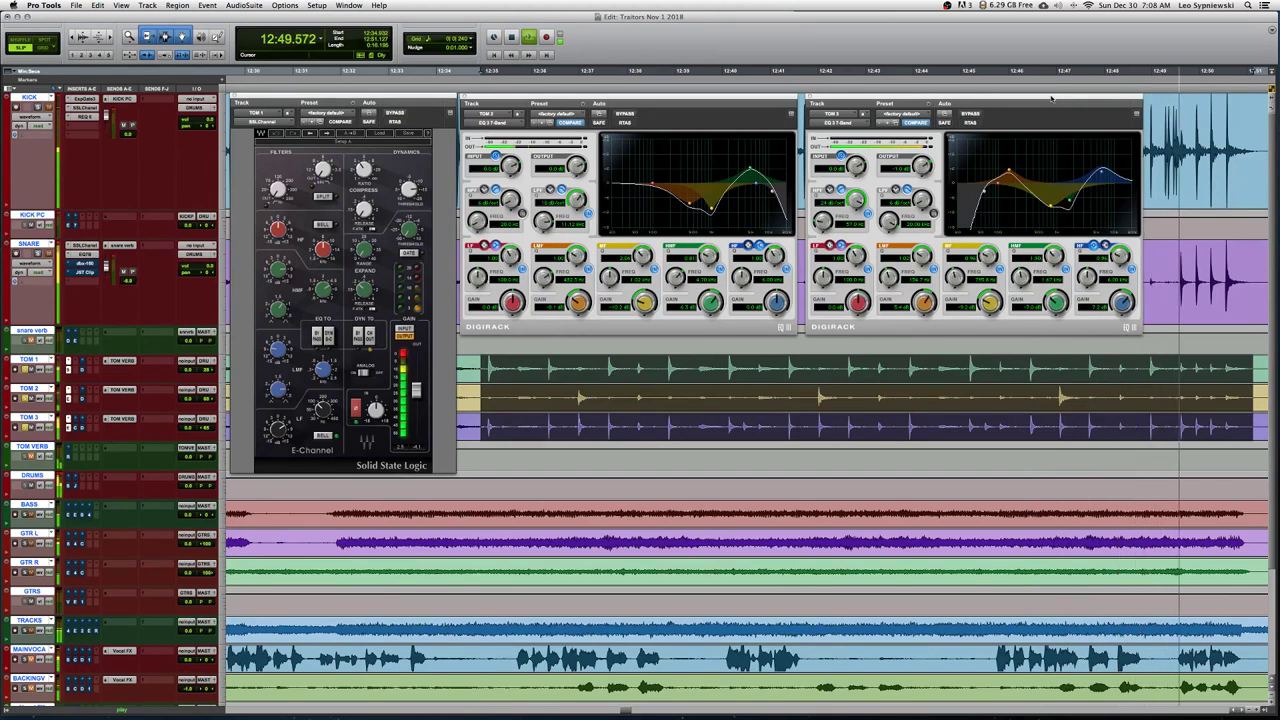
key(space)
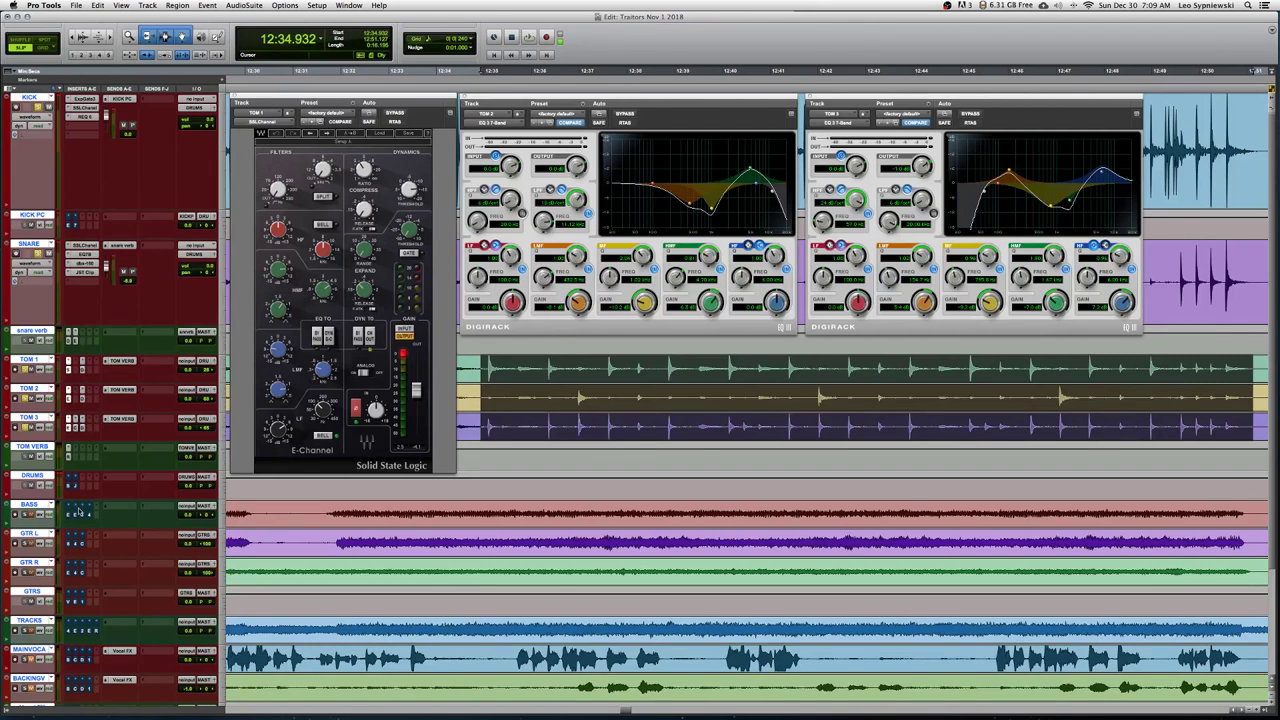
Play the tom passage, then hear it with both tom EQ3s bypassed and re-enabled
key(space)
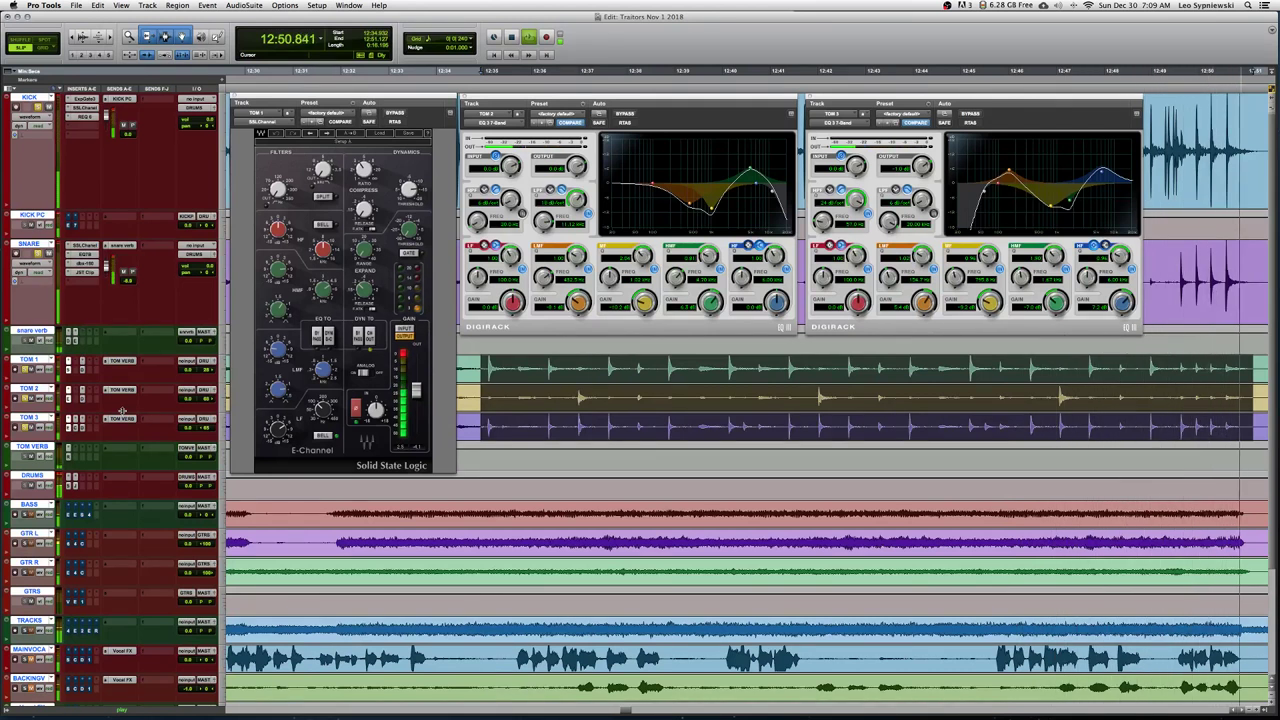
key(space)
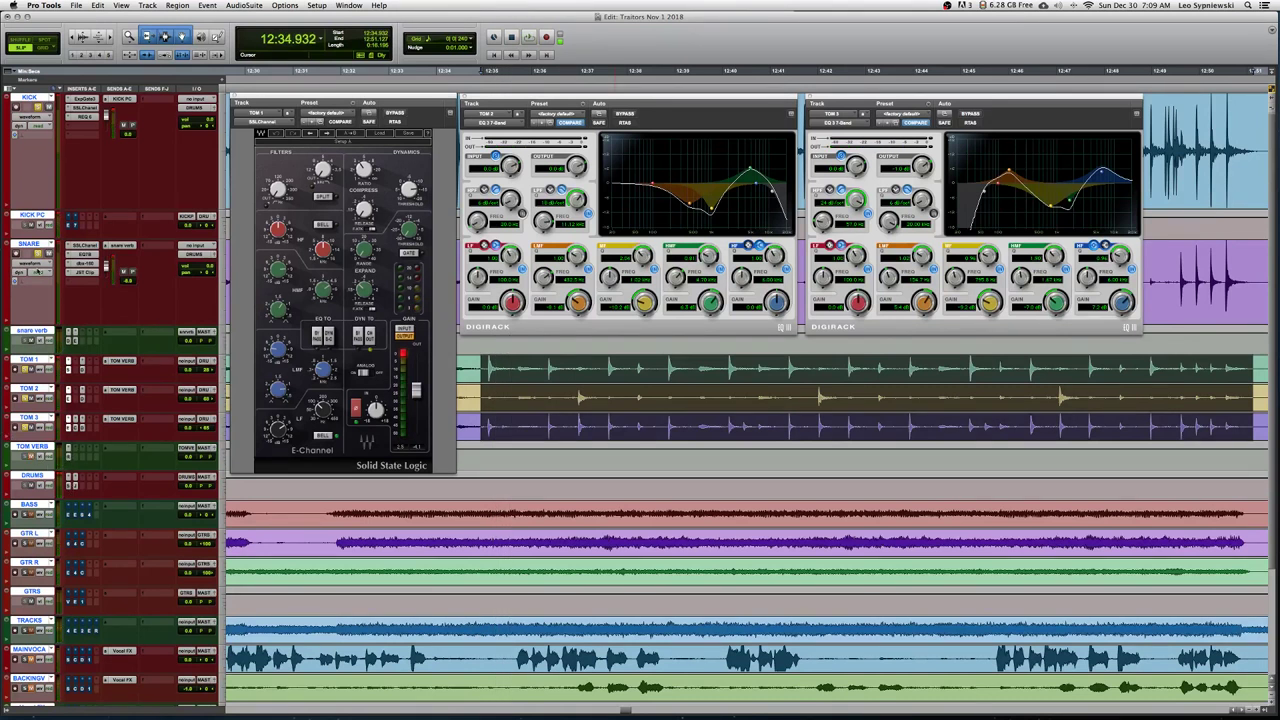
key(super+alt+3)
key(space)
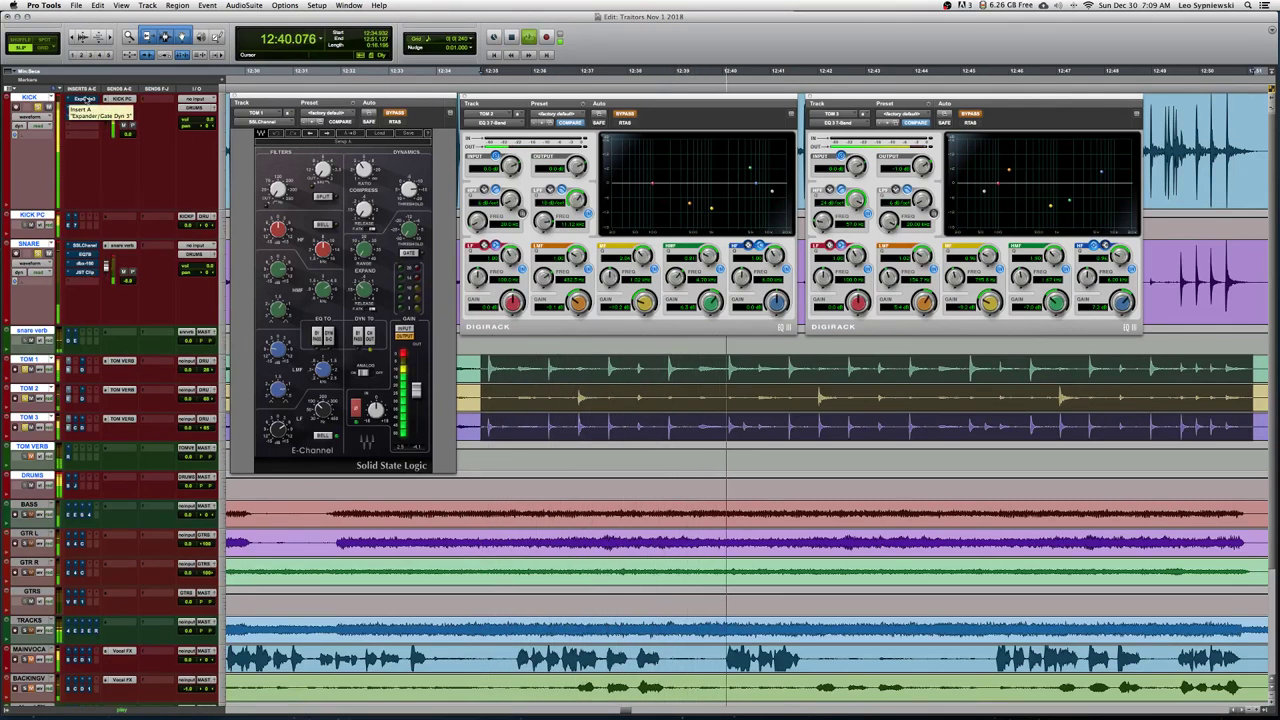
key(super+alt+3)
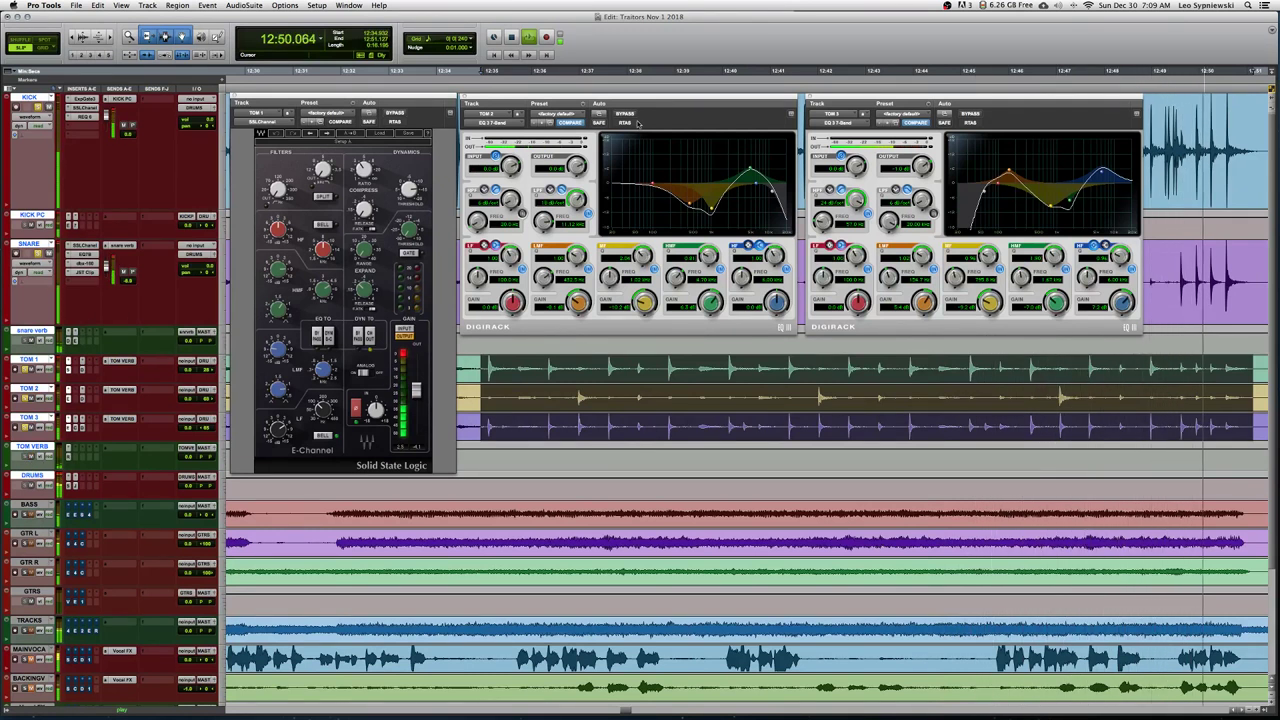
key(space)
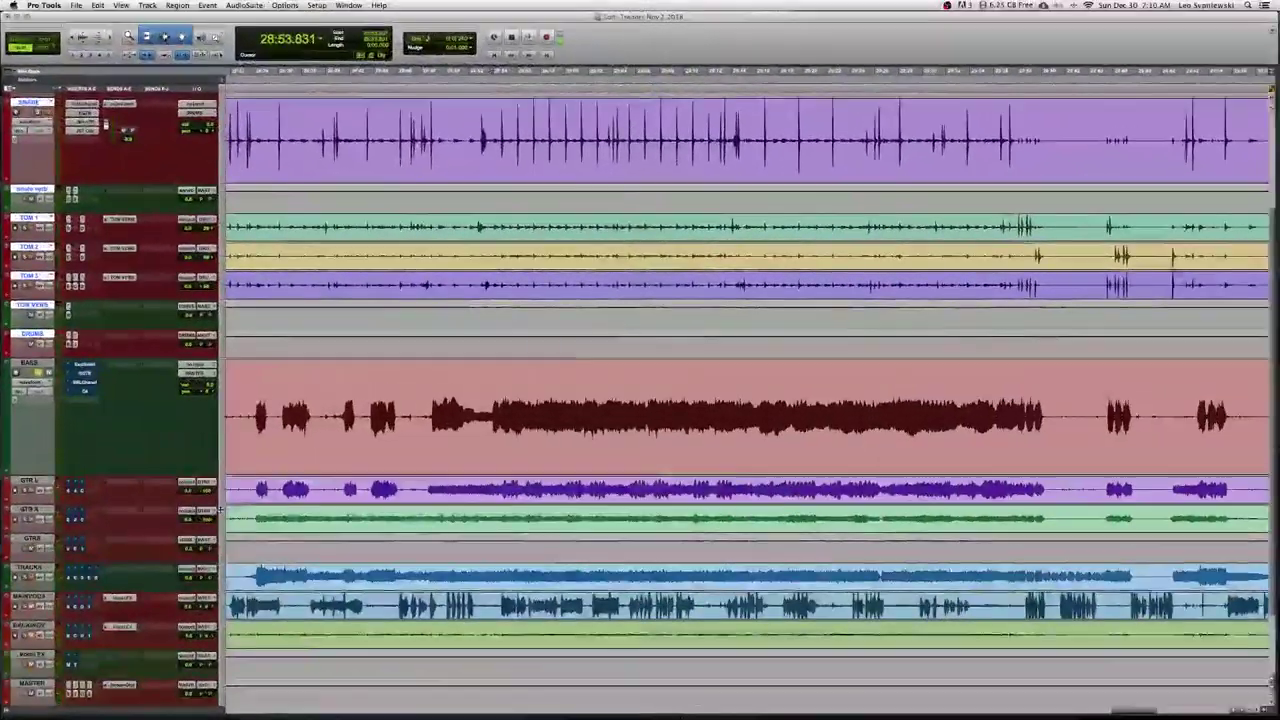
Open the BASS track's EQ3 7-Band, play the bass with it bypassed, and shift the window left
scroll(560, 453, up, 5)
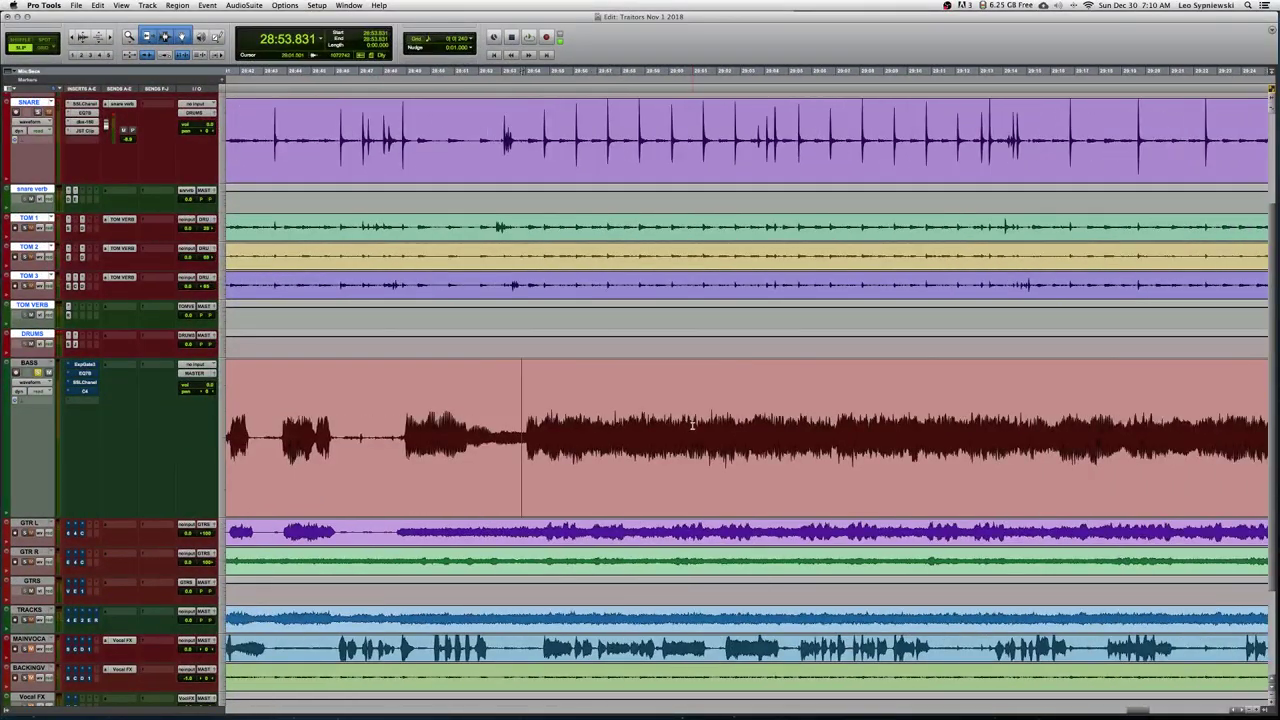
scroll(691, 425, right, 10)
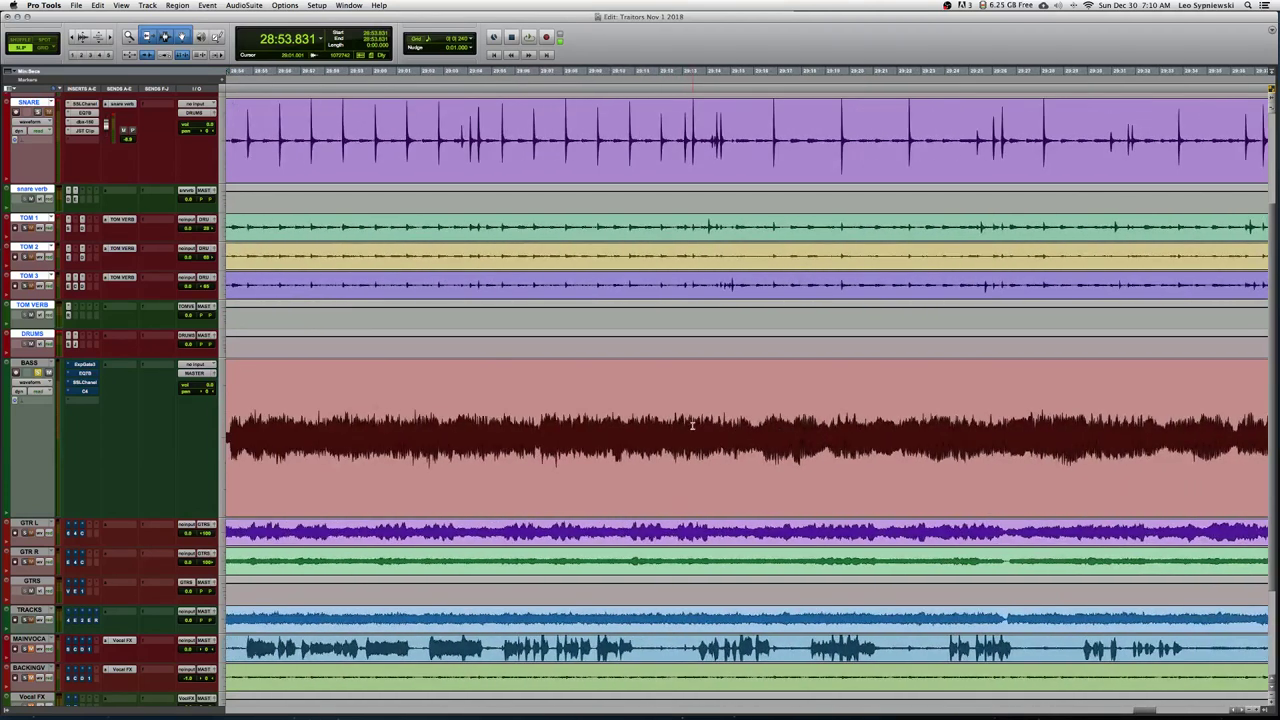
click(82, 372)
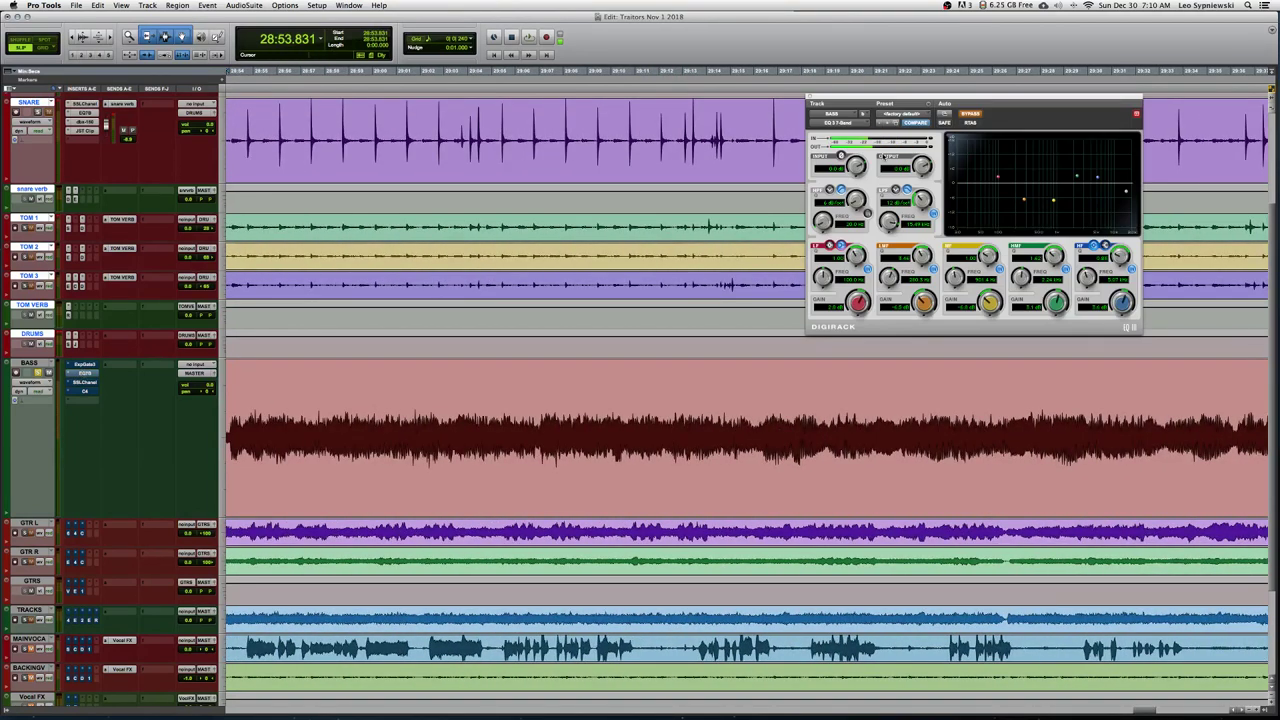
key(space)
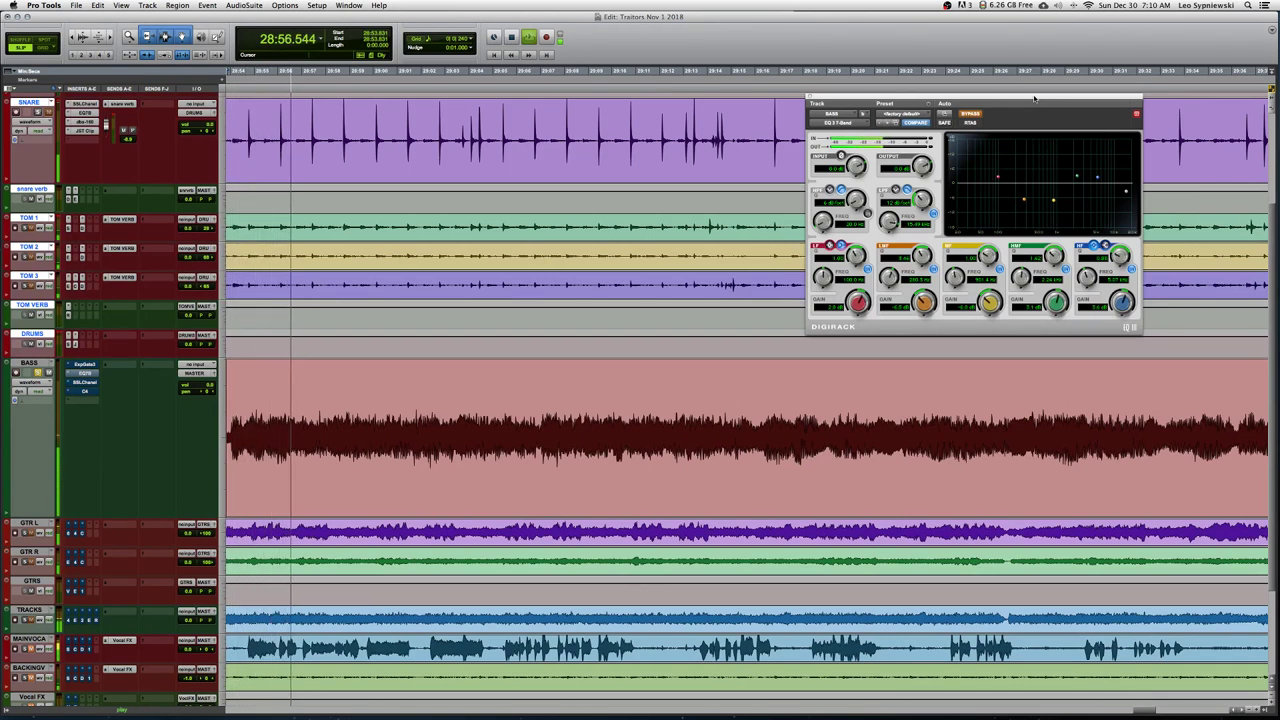
drag(1034, 97, 820, 107)
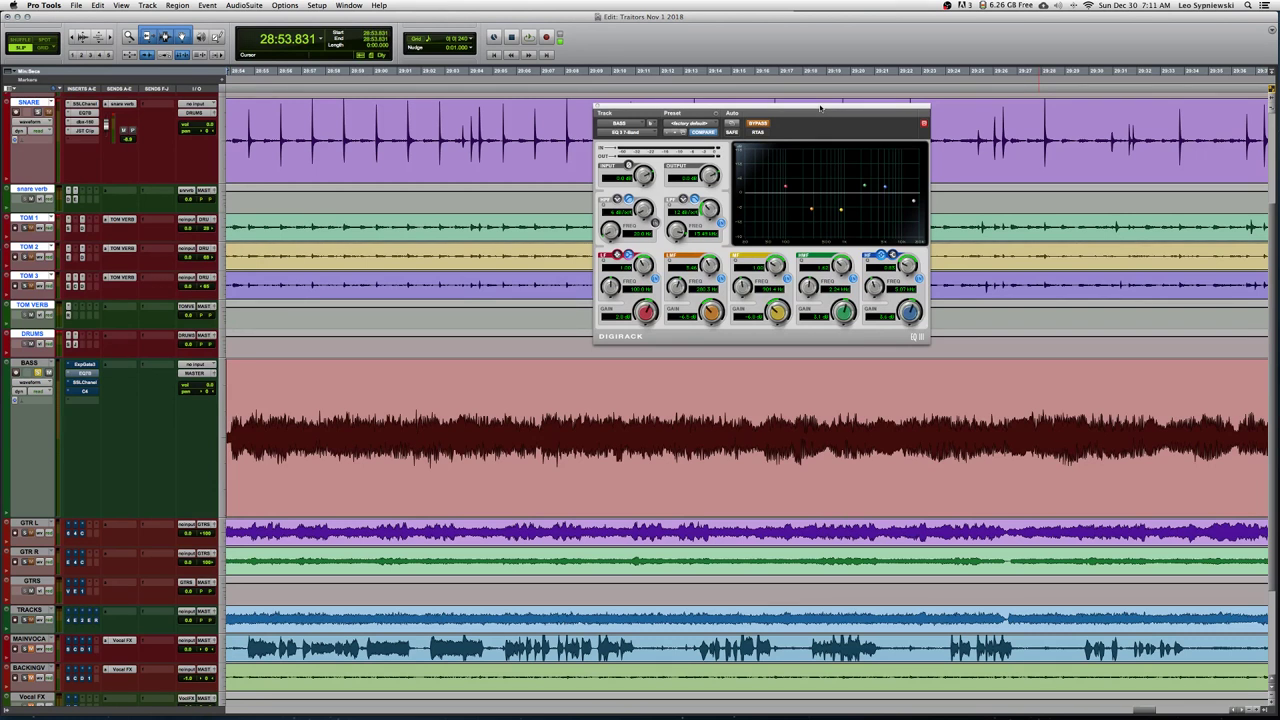
drag(779, 120, 514, 136)
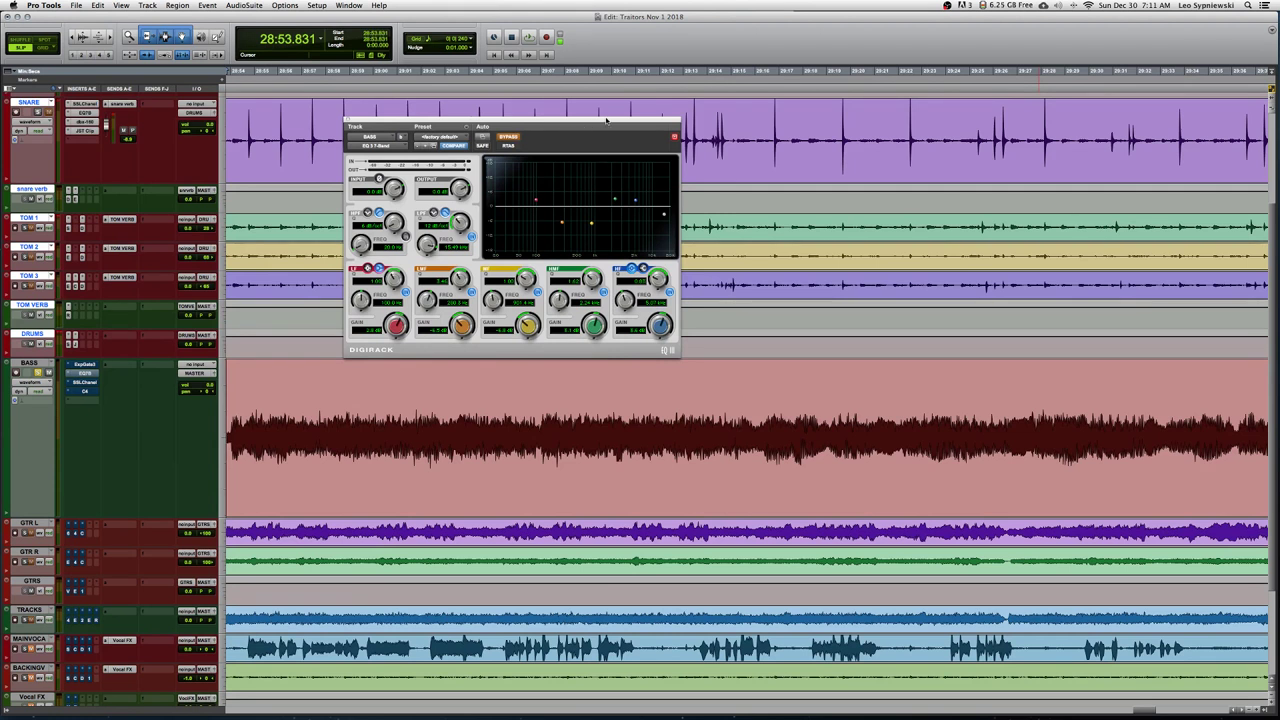
Play the bass part and take the bass EQ3 out of bypass to hear its curve
drag(606, 120, 642, 133)
key(space)
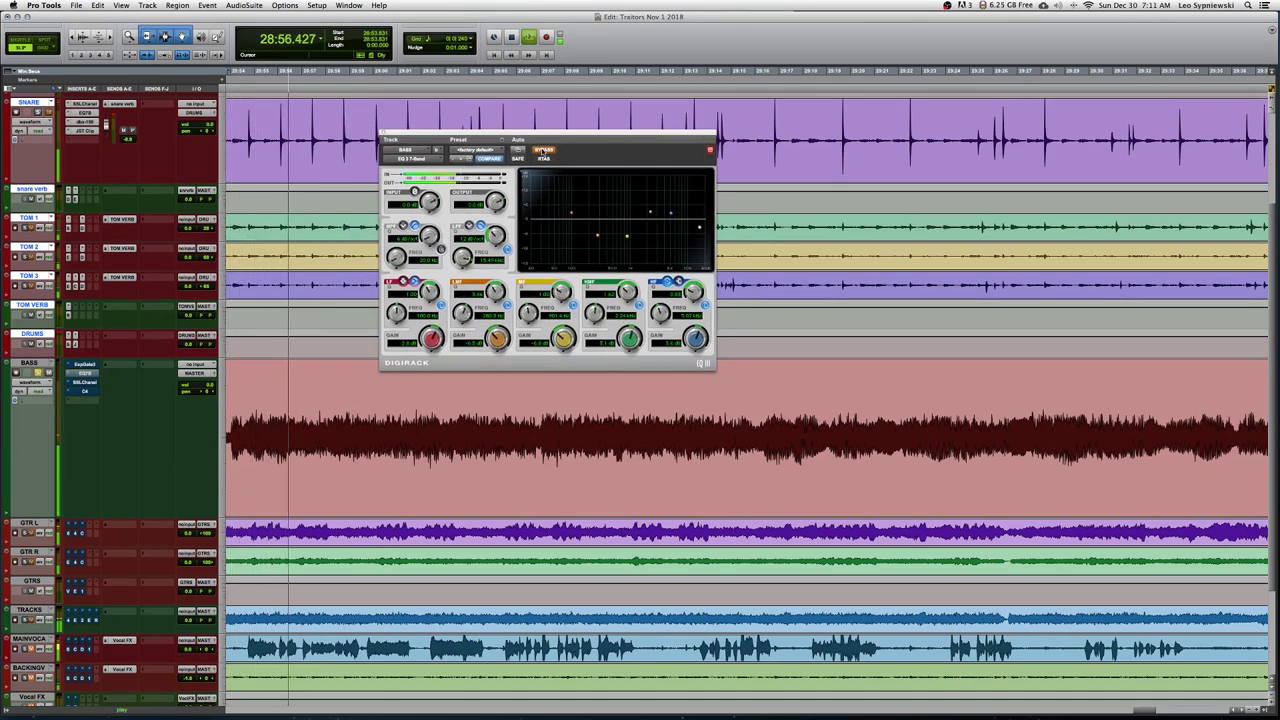
click(543, 150)
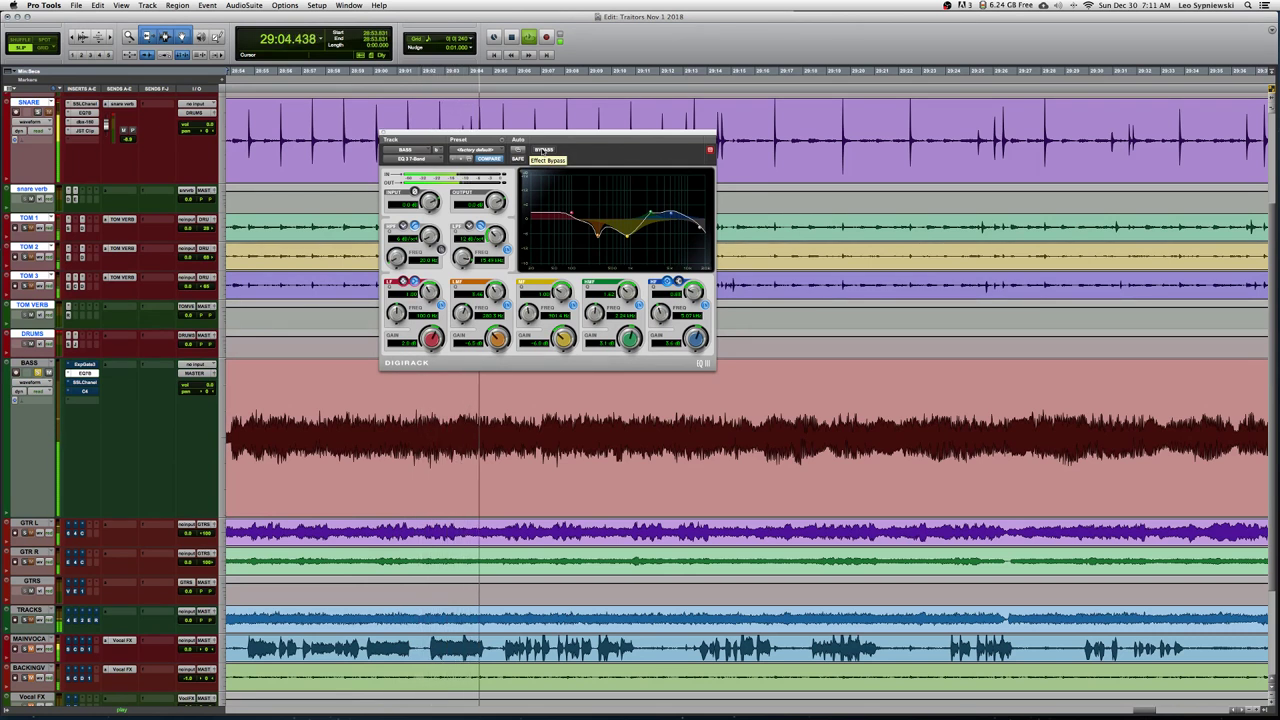
key(space)
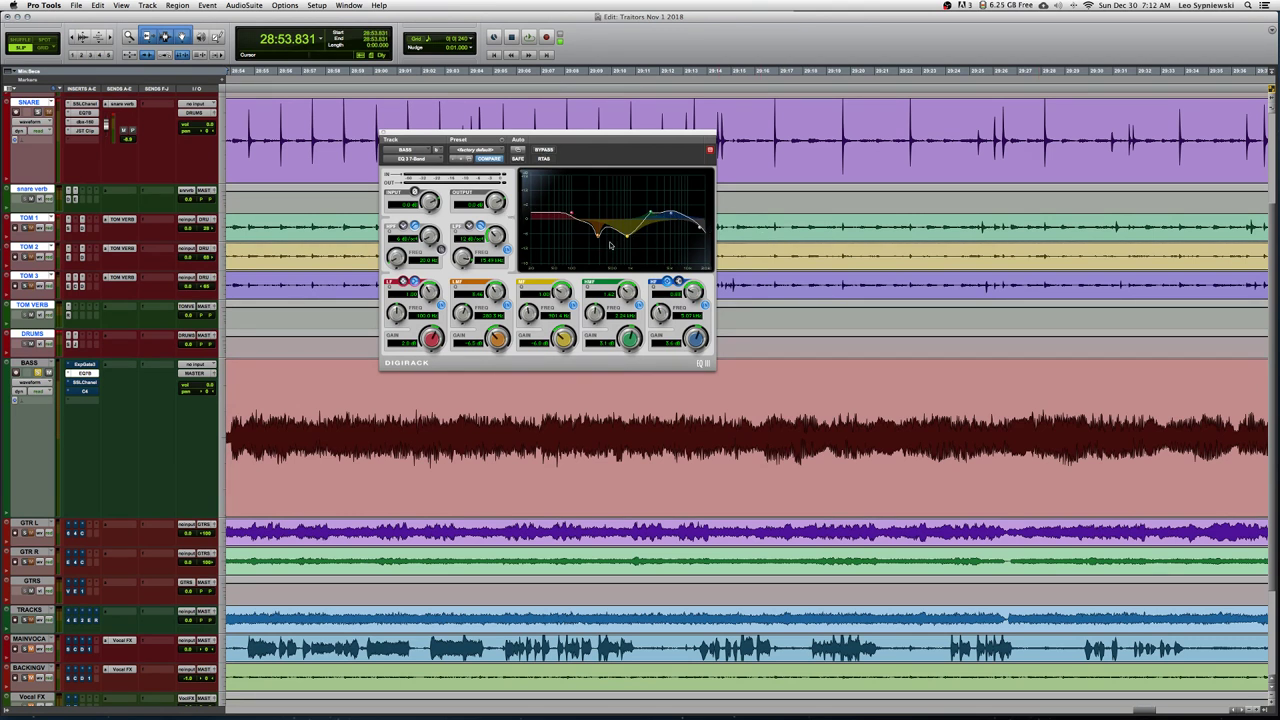
Open the BASS SSL channel strip and toggle its bypass during playback, leaving it active
click(83, 385)
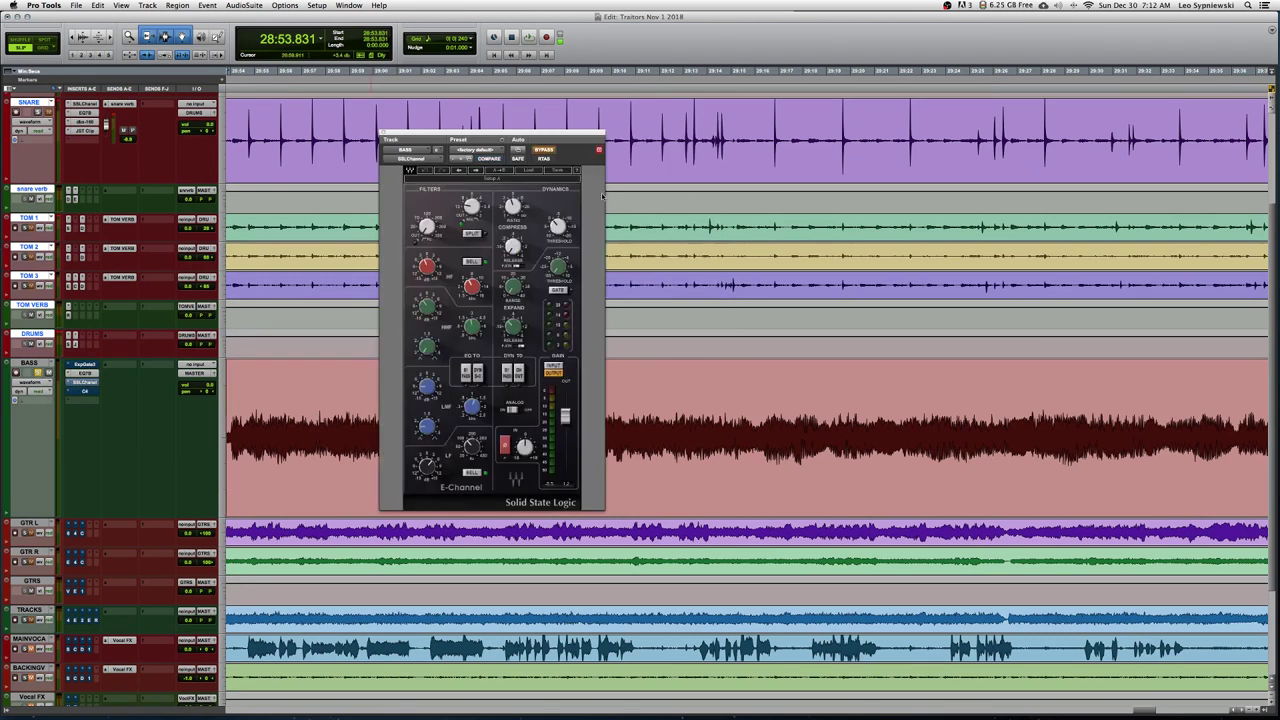
drag(584, 137, 957, 136)
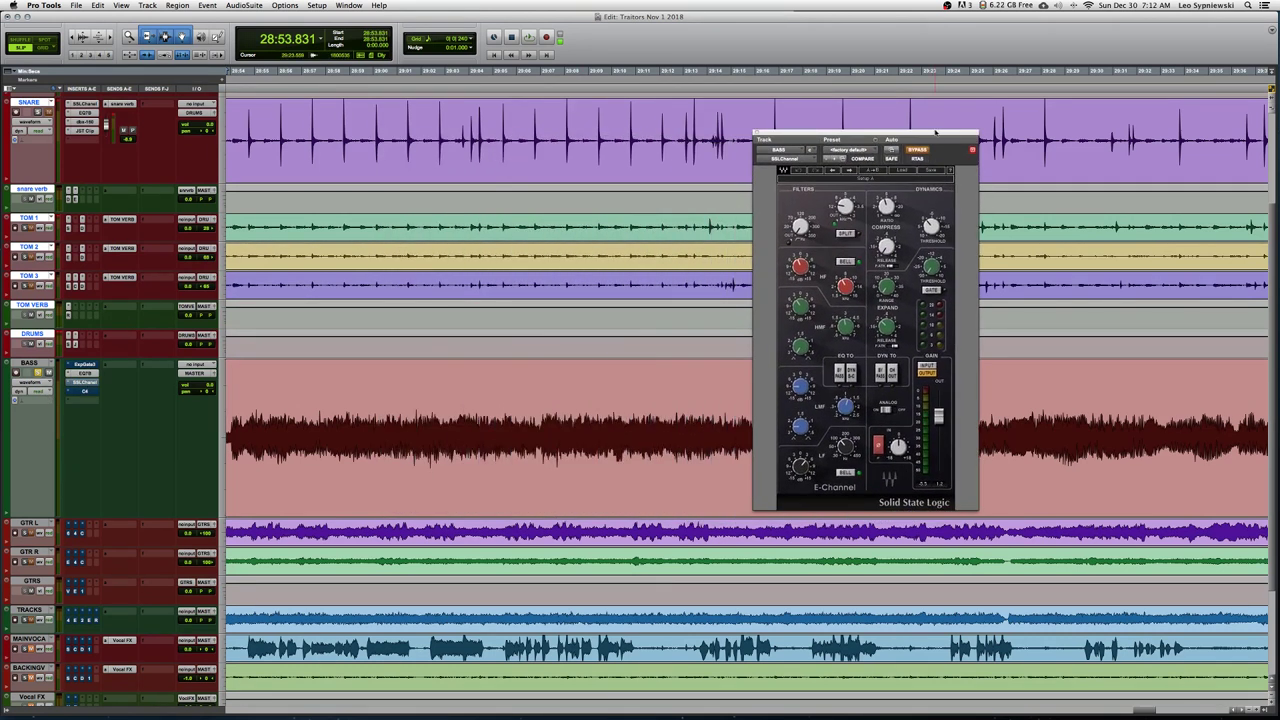
key(space)
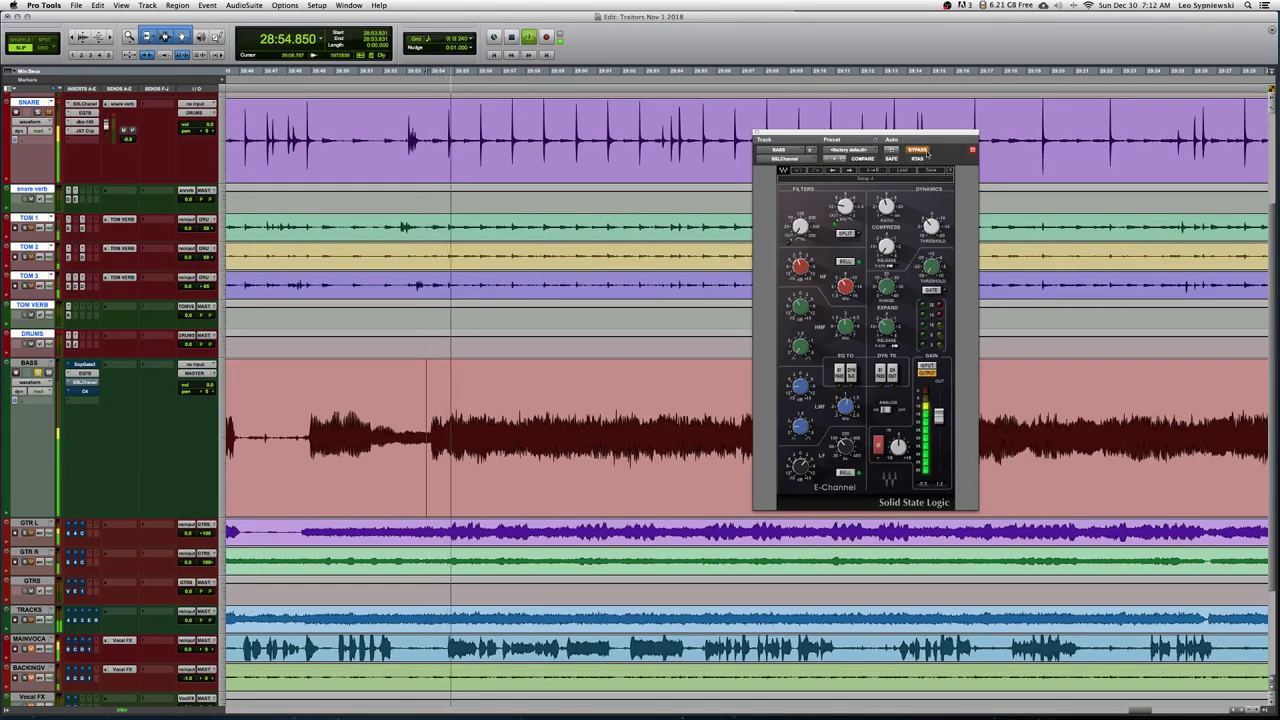
click(920, 150)
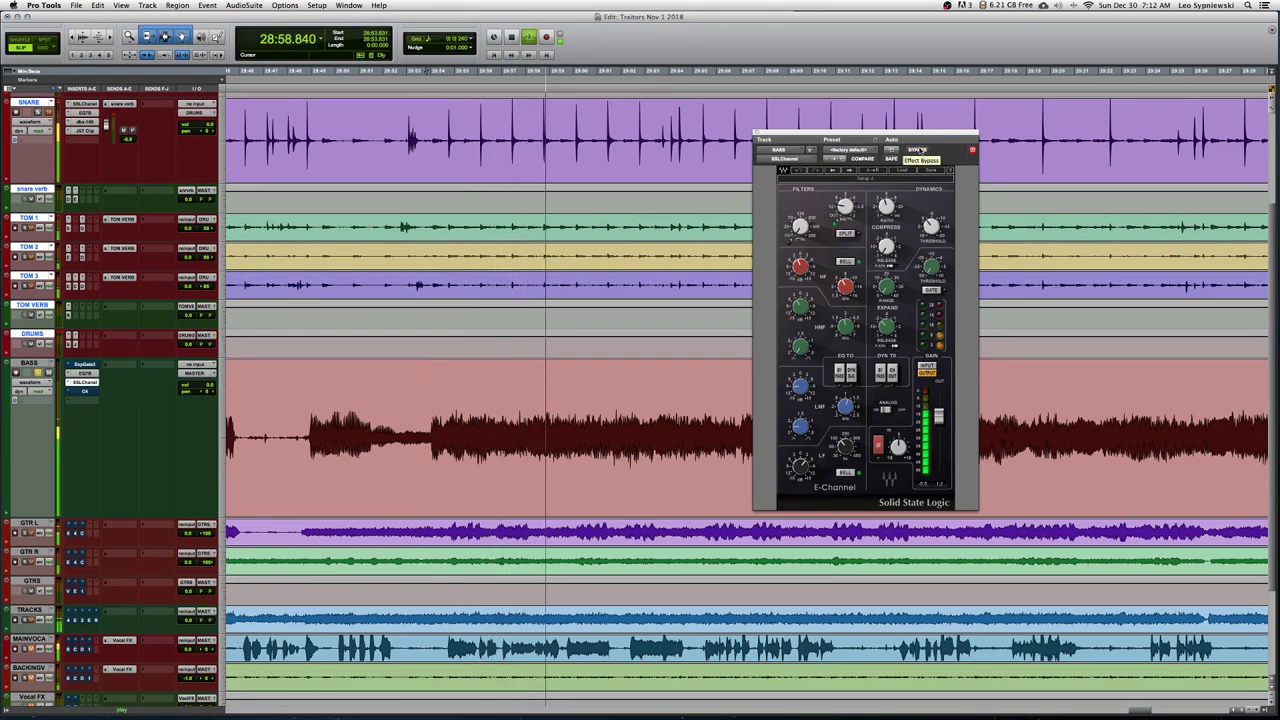
click(922, 150)
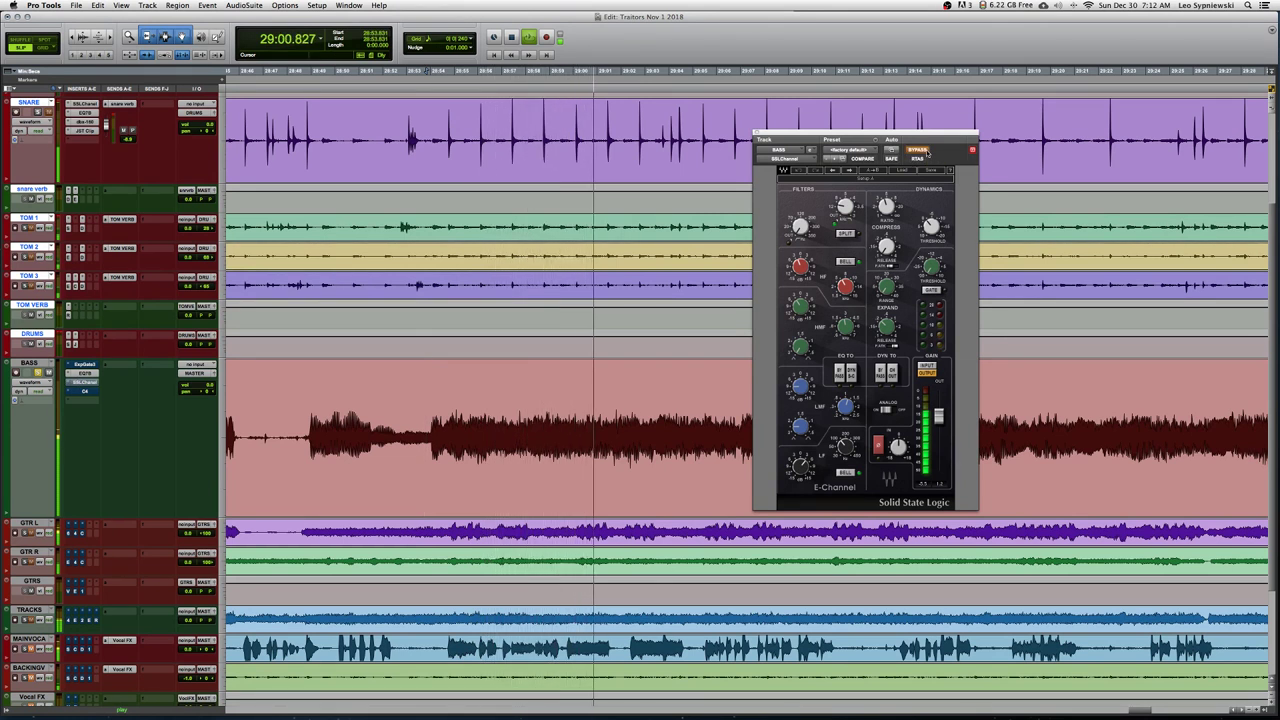
click(927, 152)
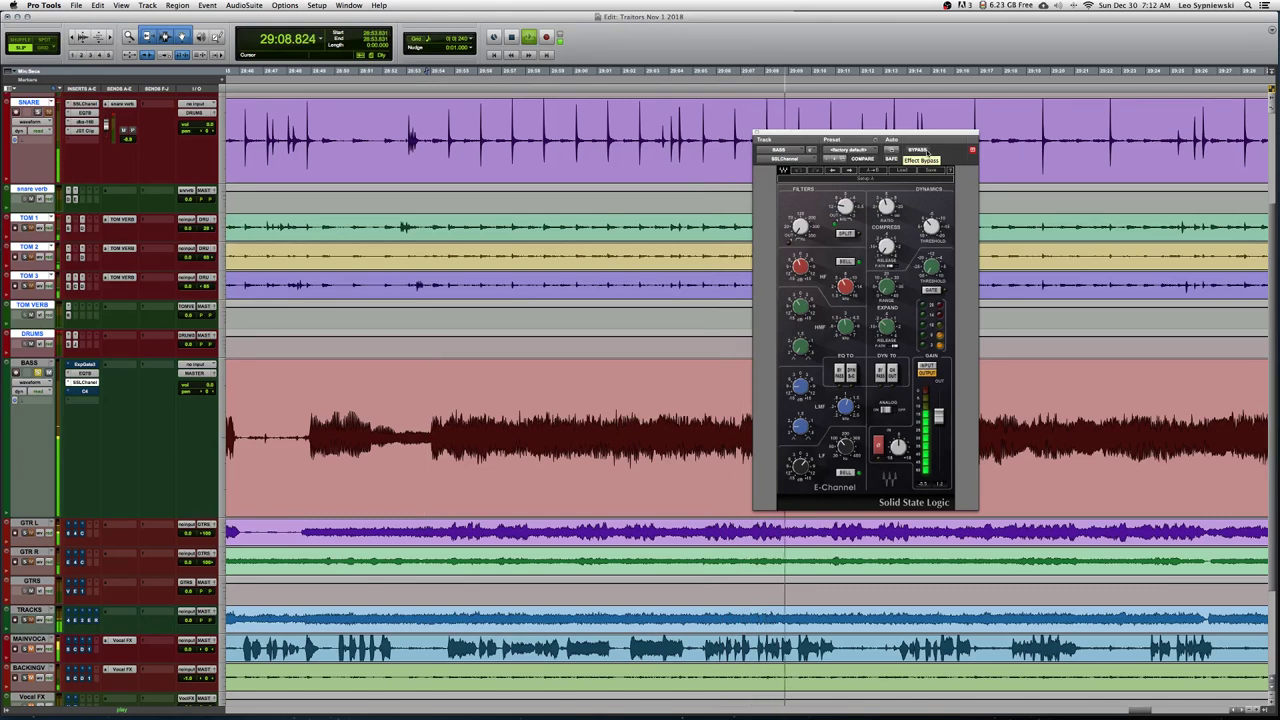
Stop playback and open the bass C4 Multiband window
key(space)
click(85, 390)
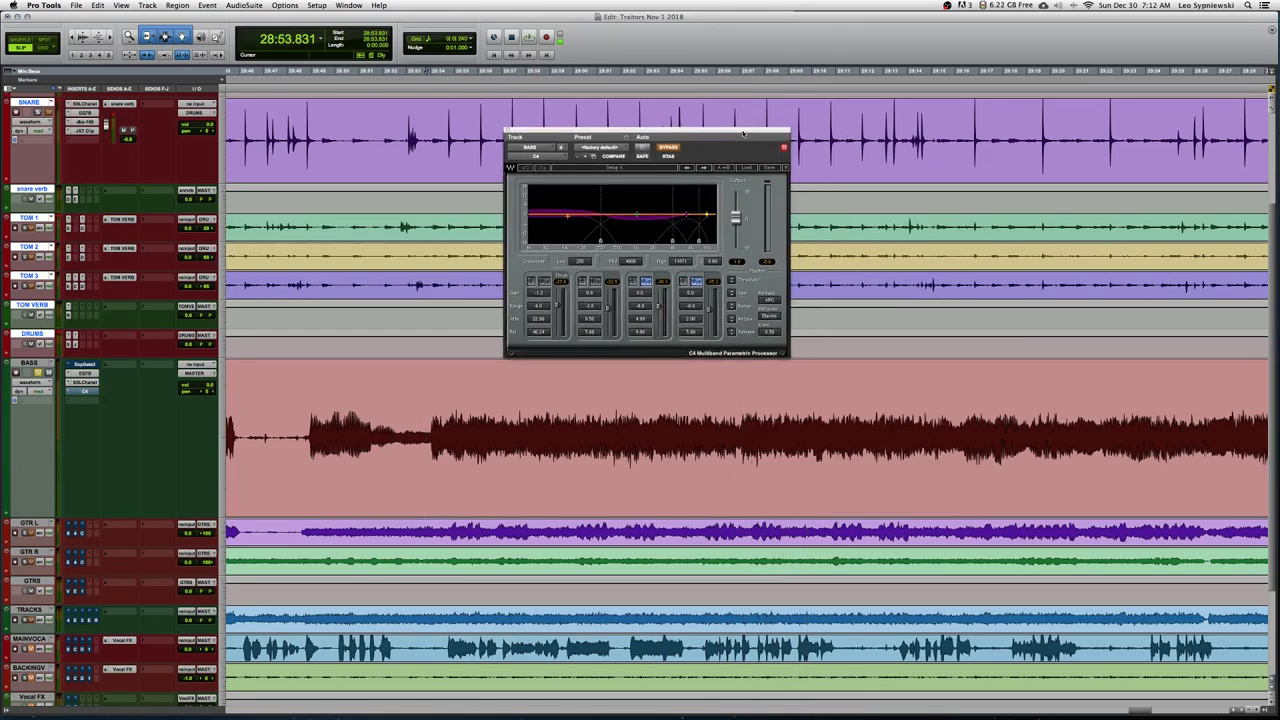
drag(743, 132, 743, 135)
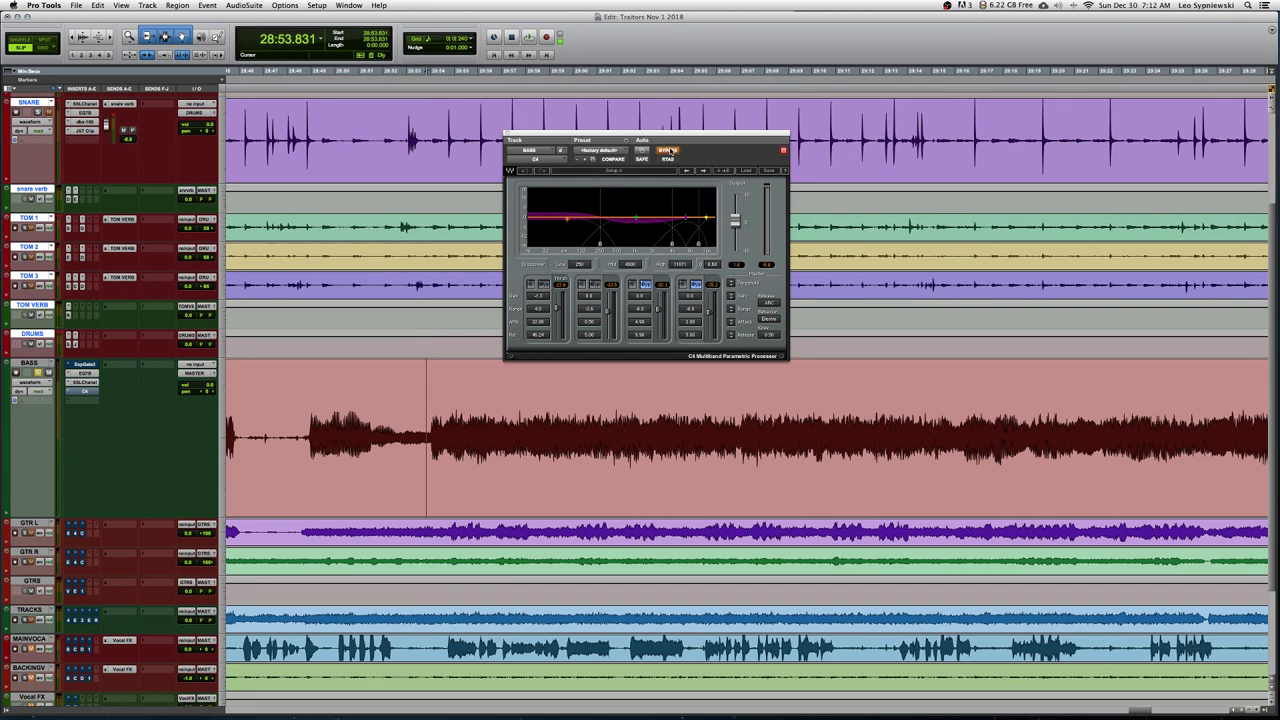
Audition the bass with the C4 toggled bypassed and active, leave it on, then reopen its window
key(space)
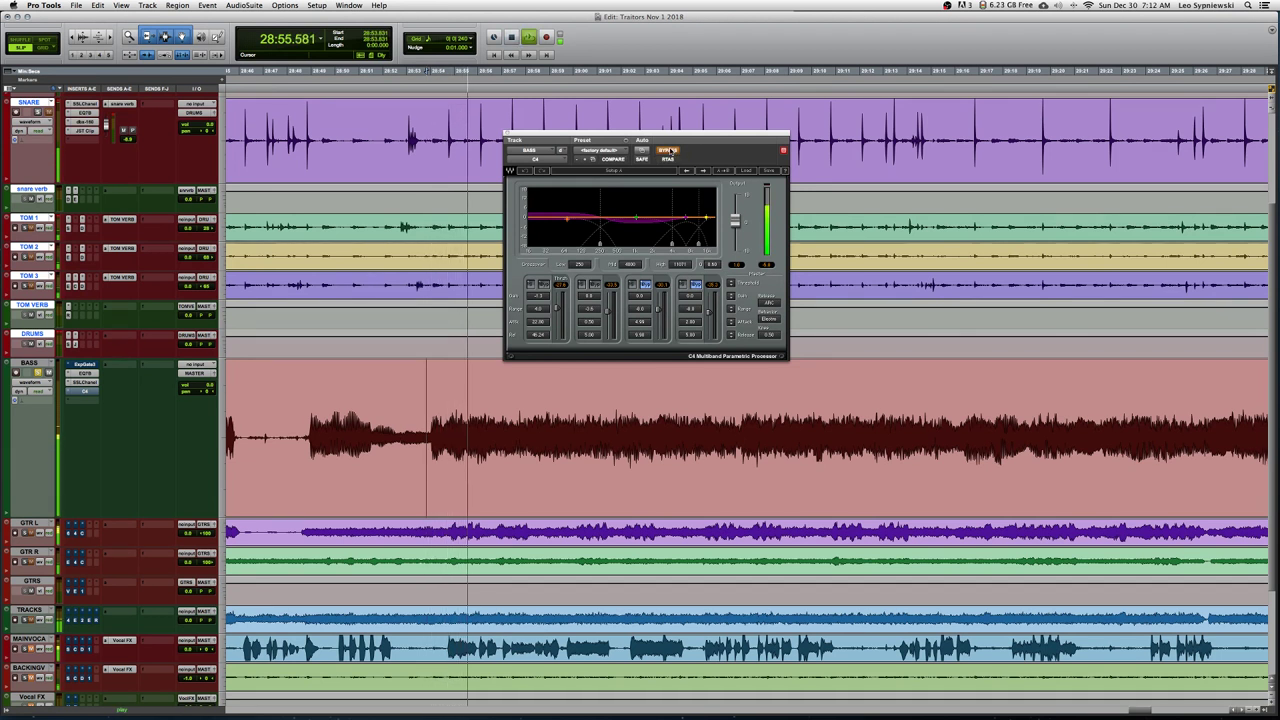
click(668, 150)
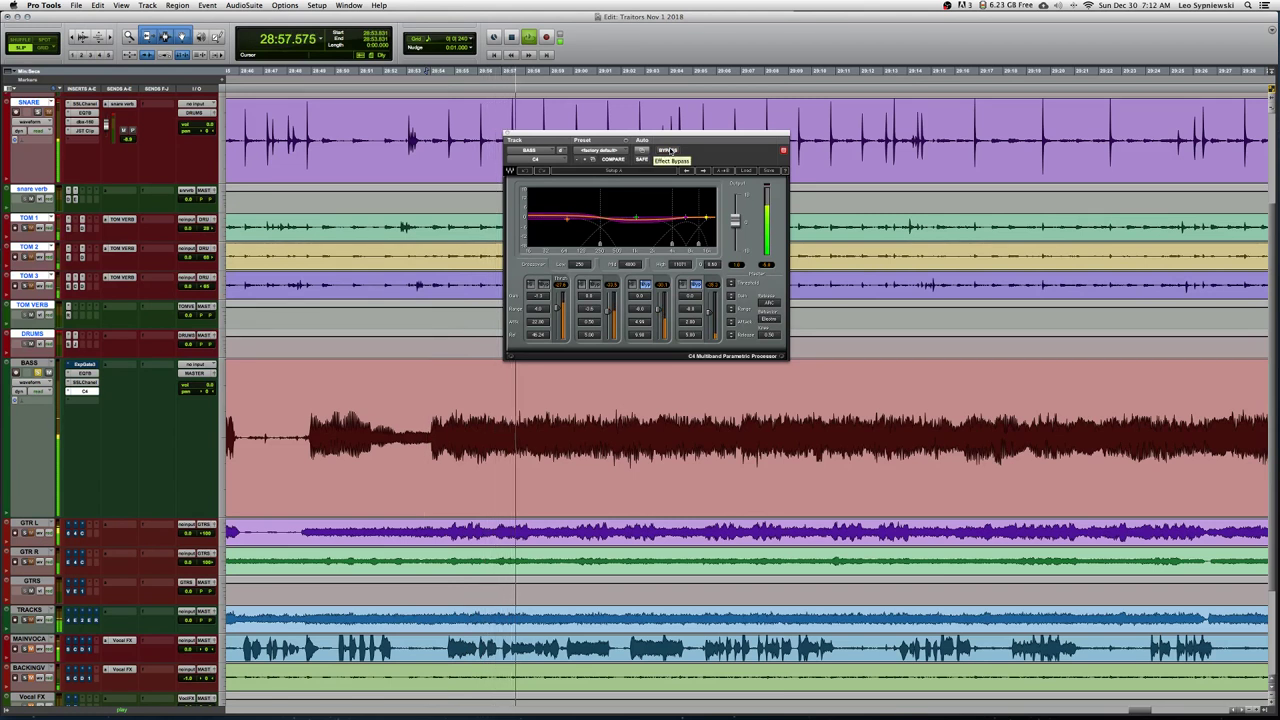
click(668, 150)
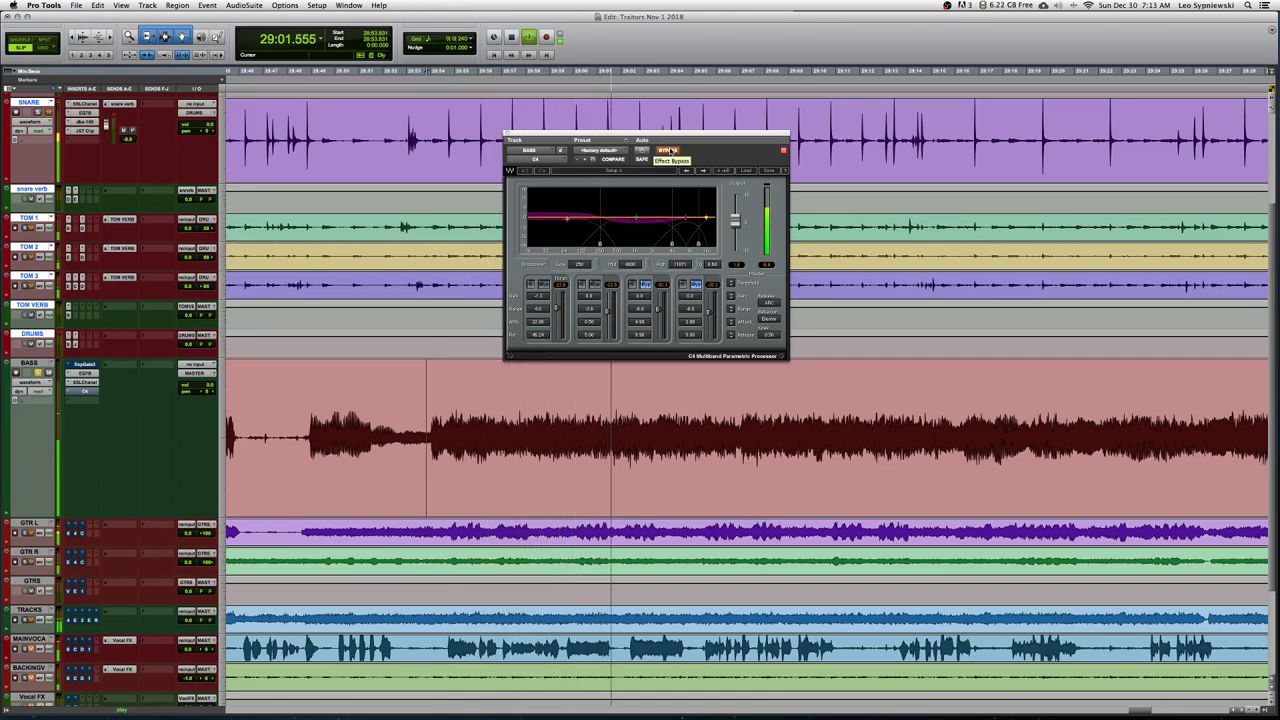
click(668, 150)
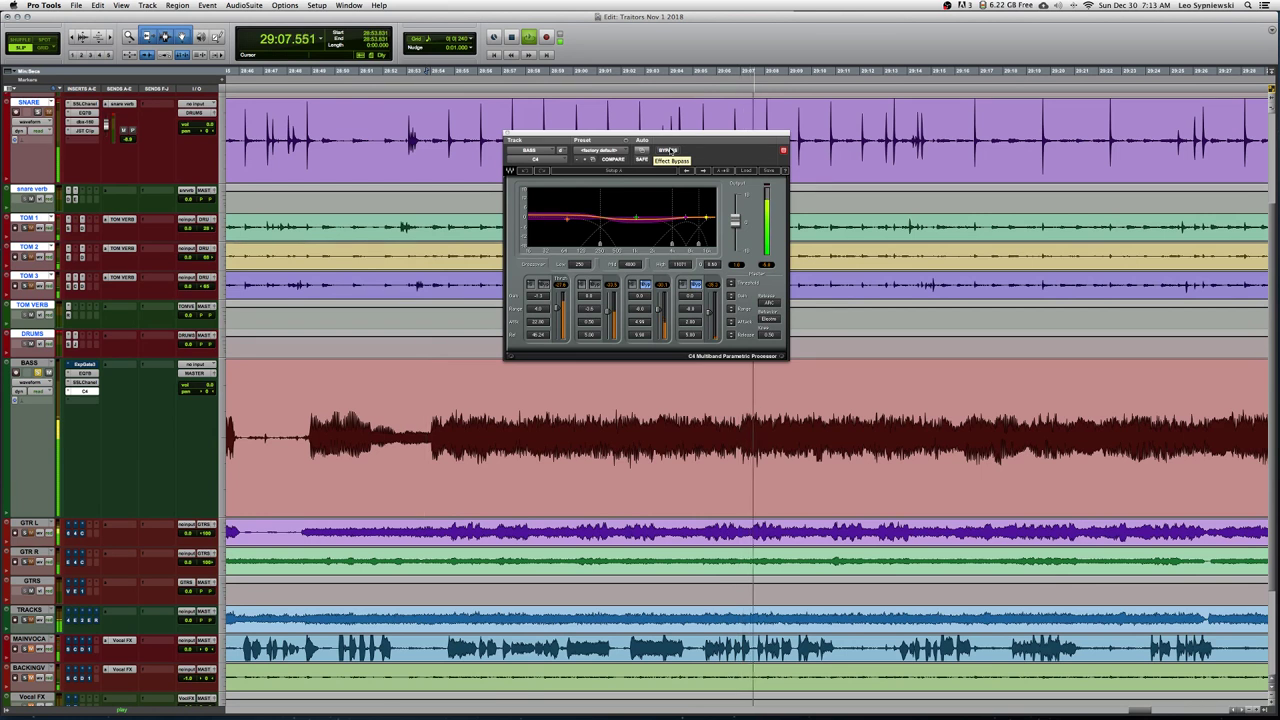
key(space)
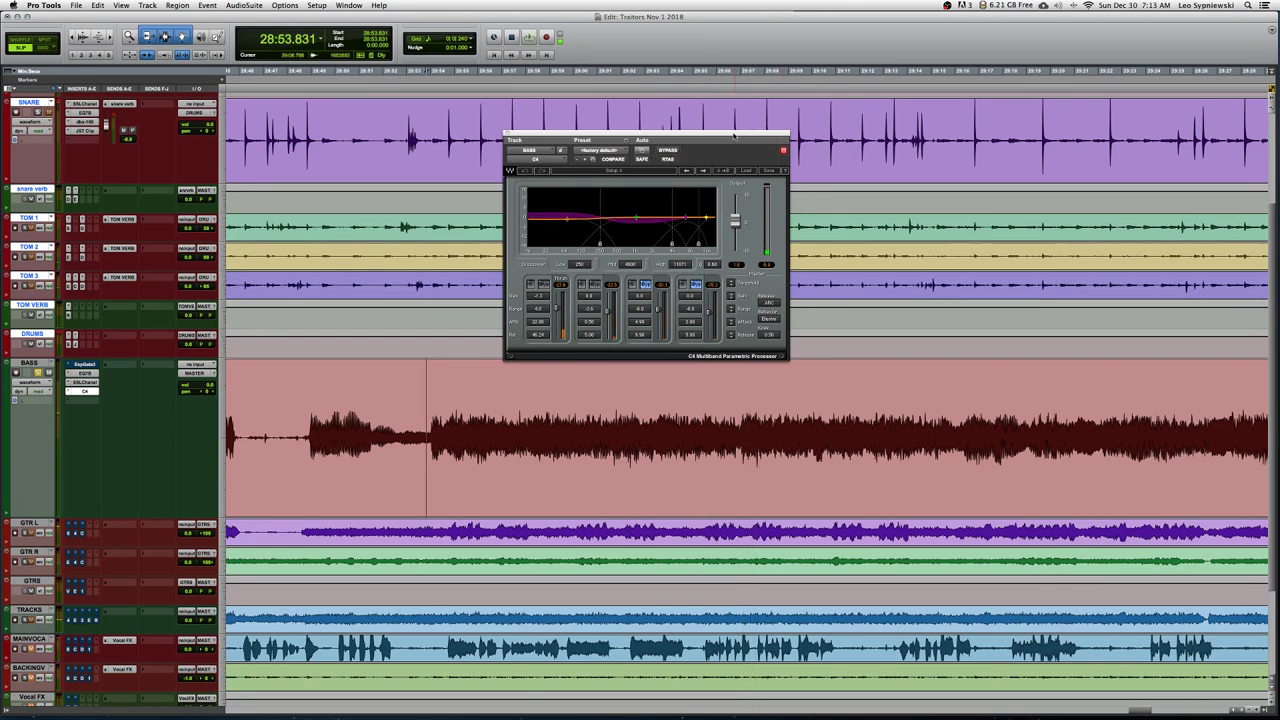
drag(736, 131, 682, 116)
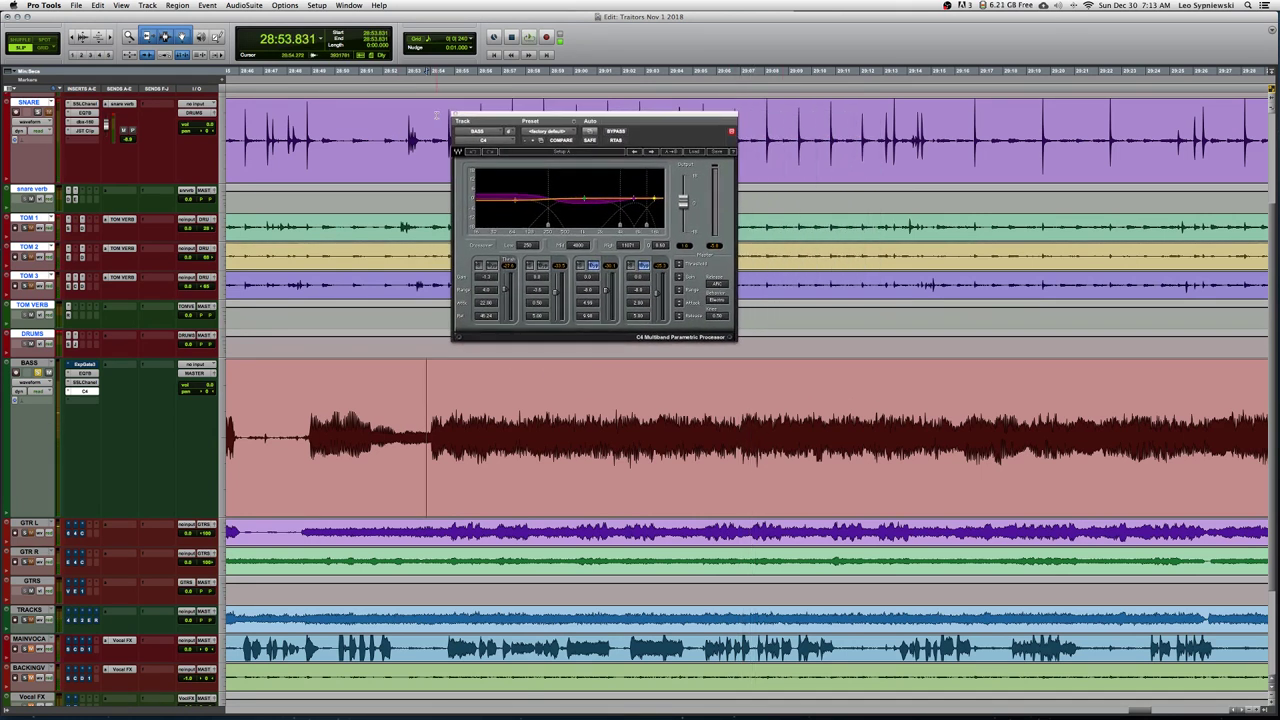
click(455, 114)
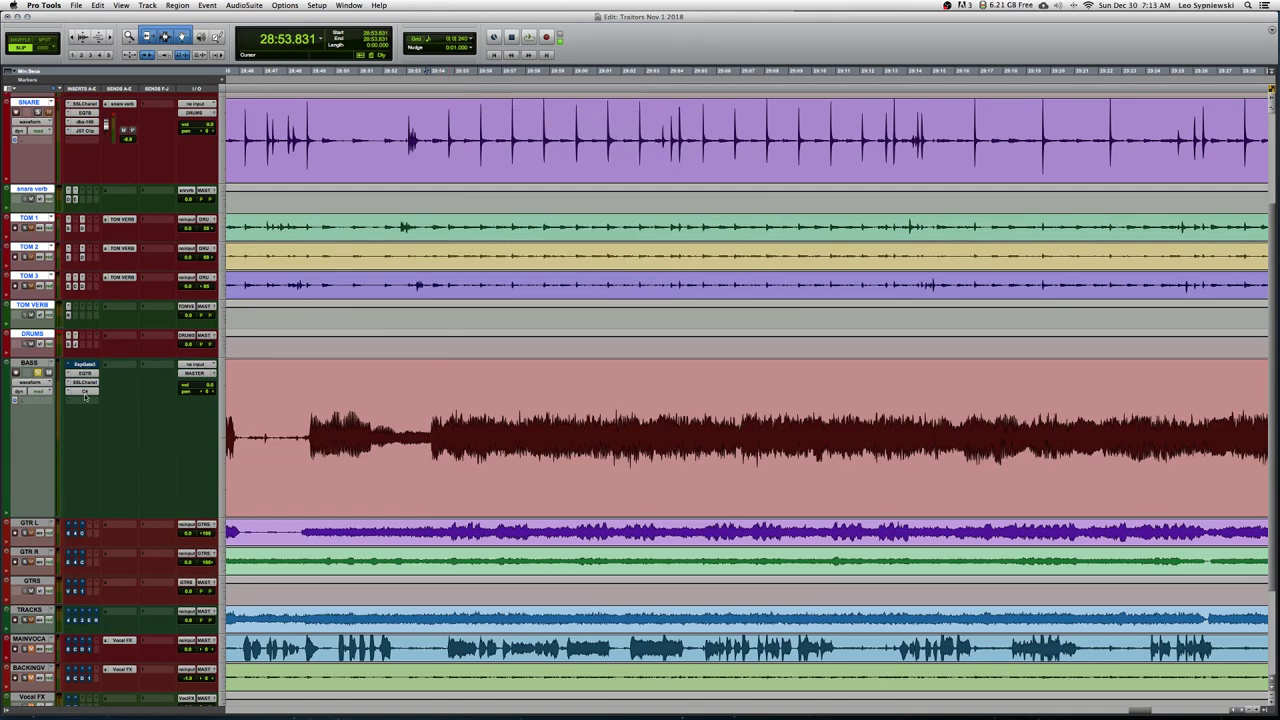
click(86, 393)
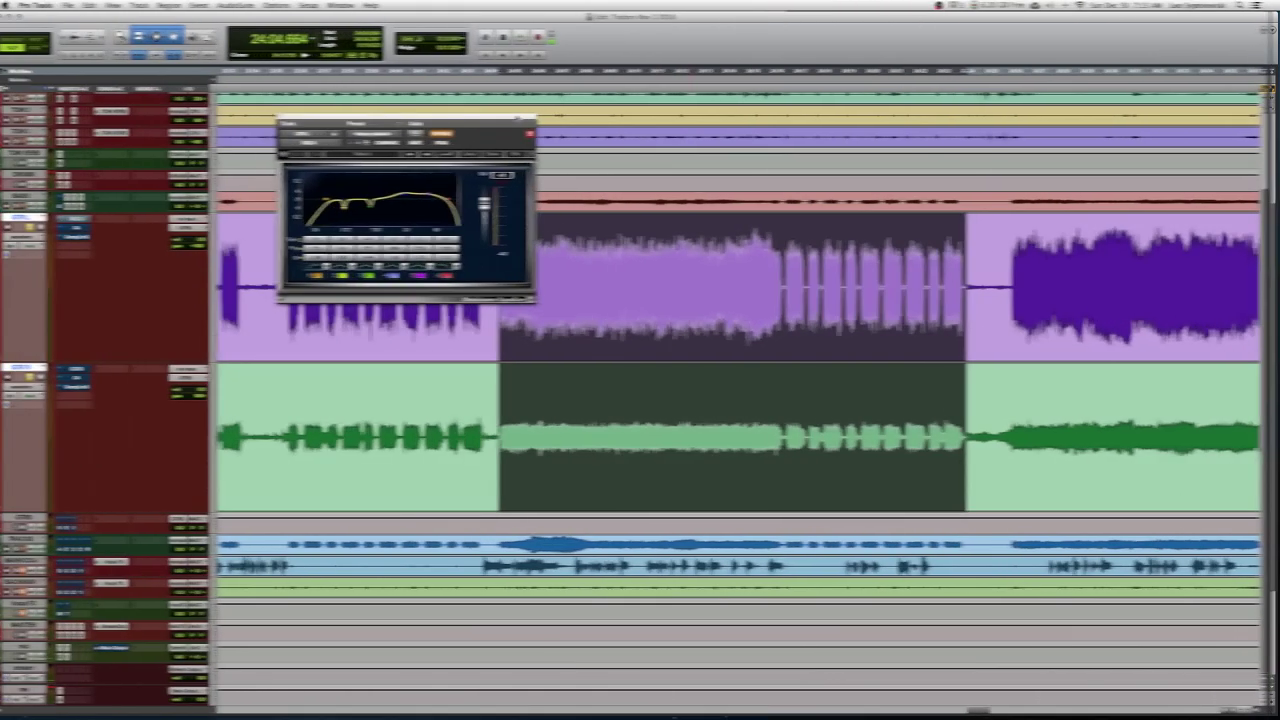
Open GTR R's EQ3 beside GTR L's EQ, toggle both bypasses during playback, then close GTR R's window
drag(516, 113, 447, 87)
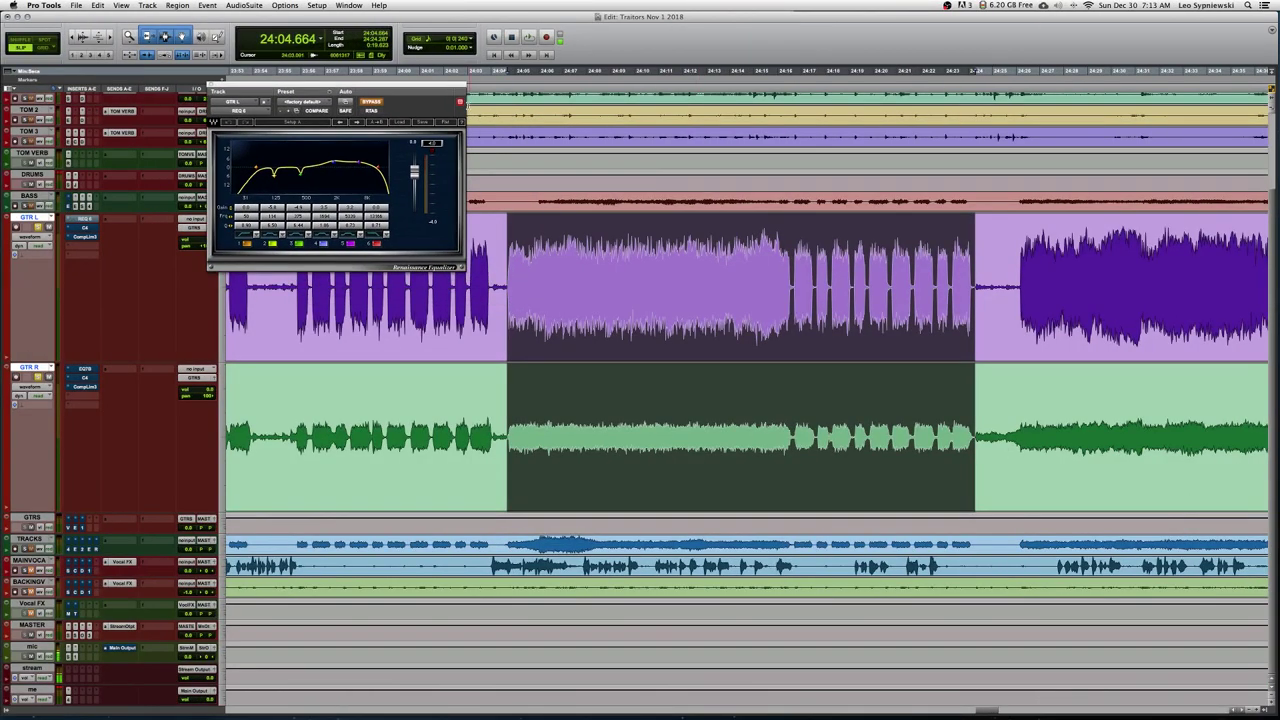
click(83, 370)
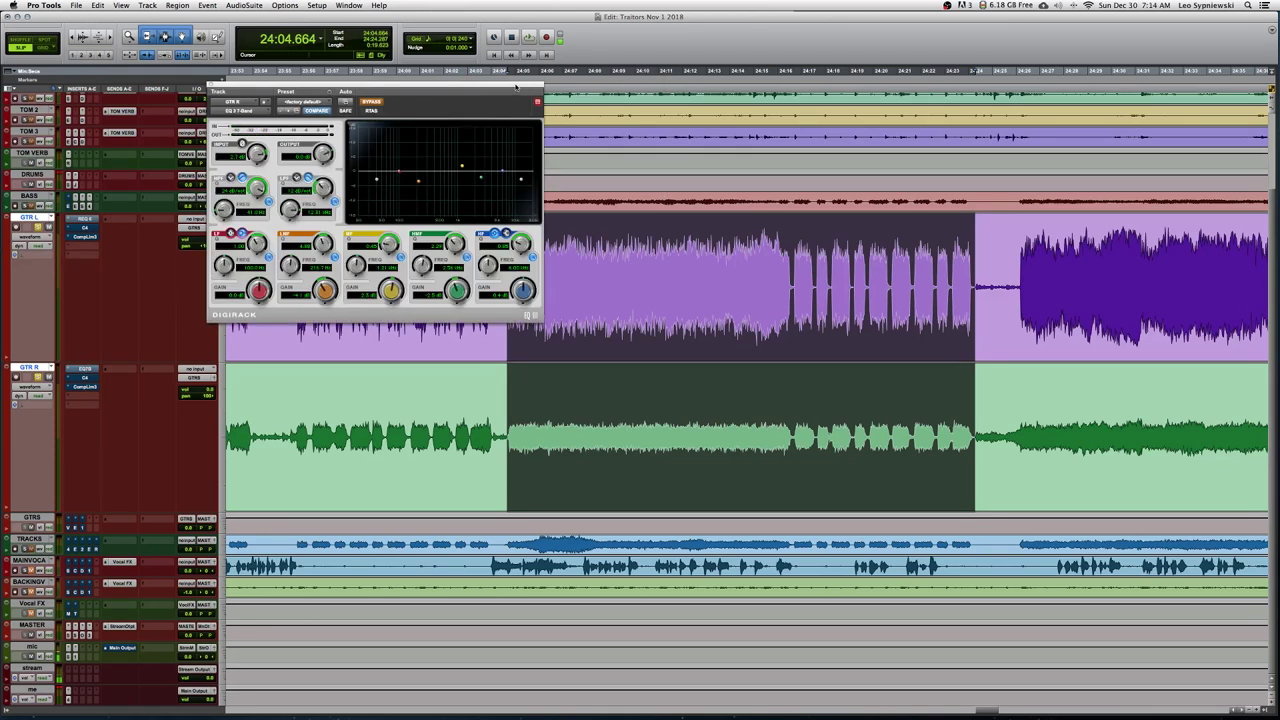
drag(517, 84, 1170, 52)
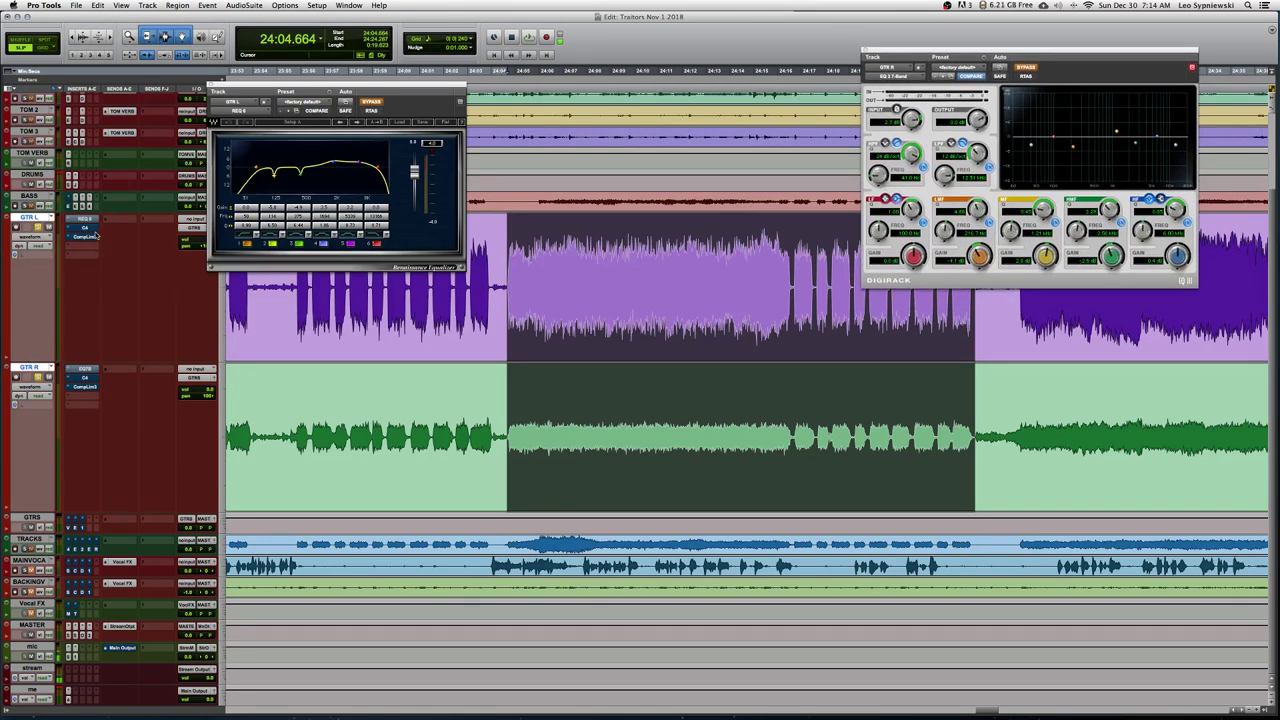
key(space)
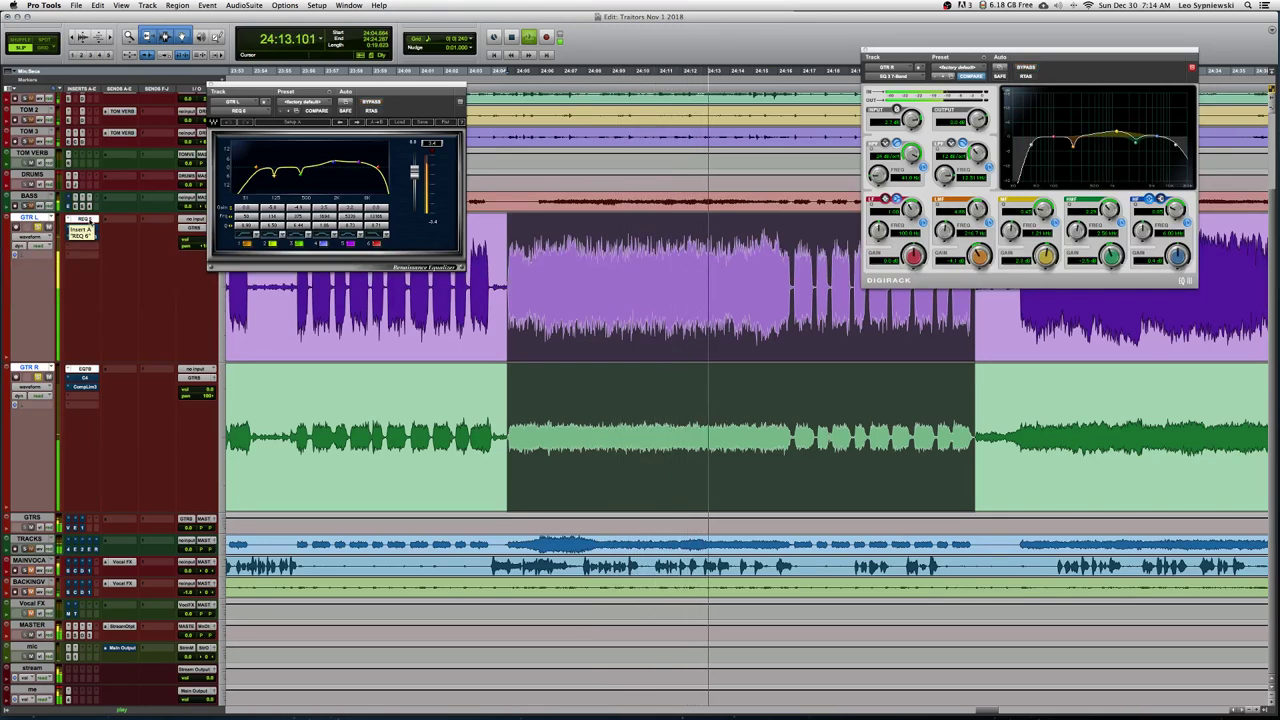
super+click(85, 222)
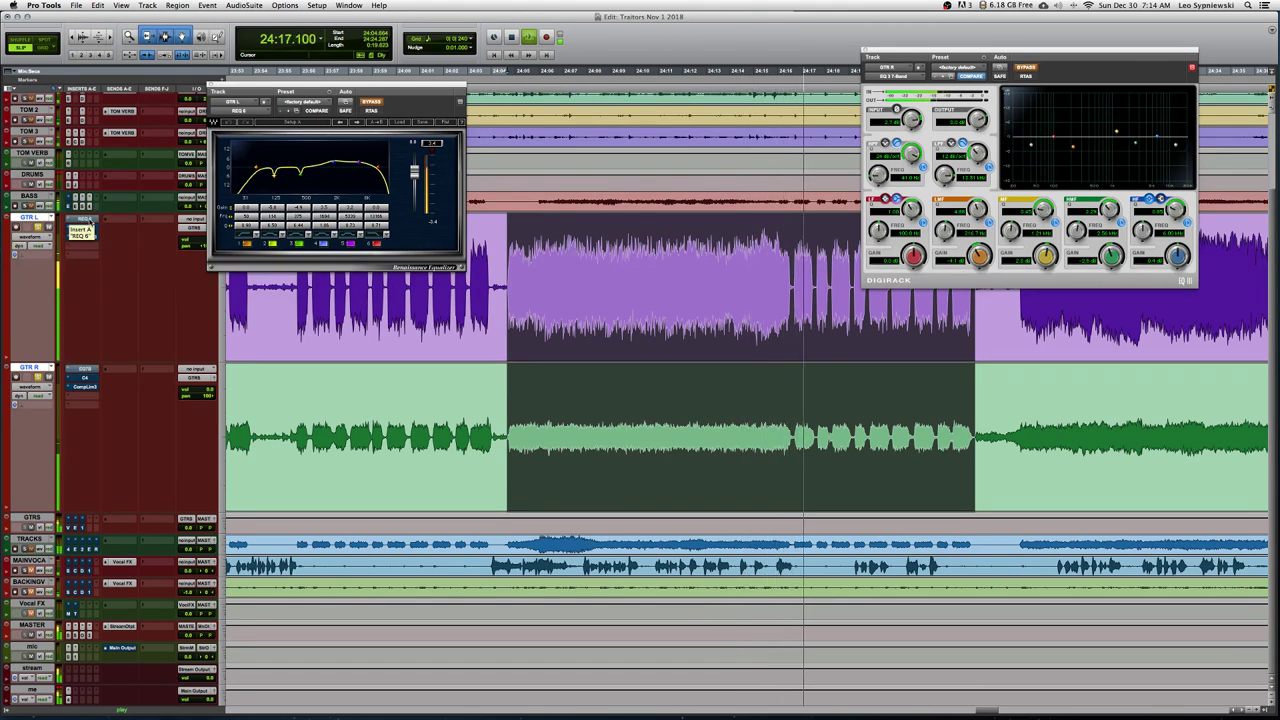
super+click(85, 222)
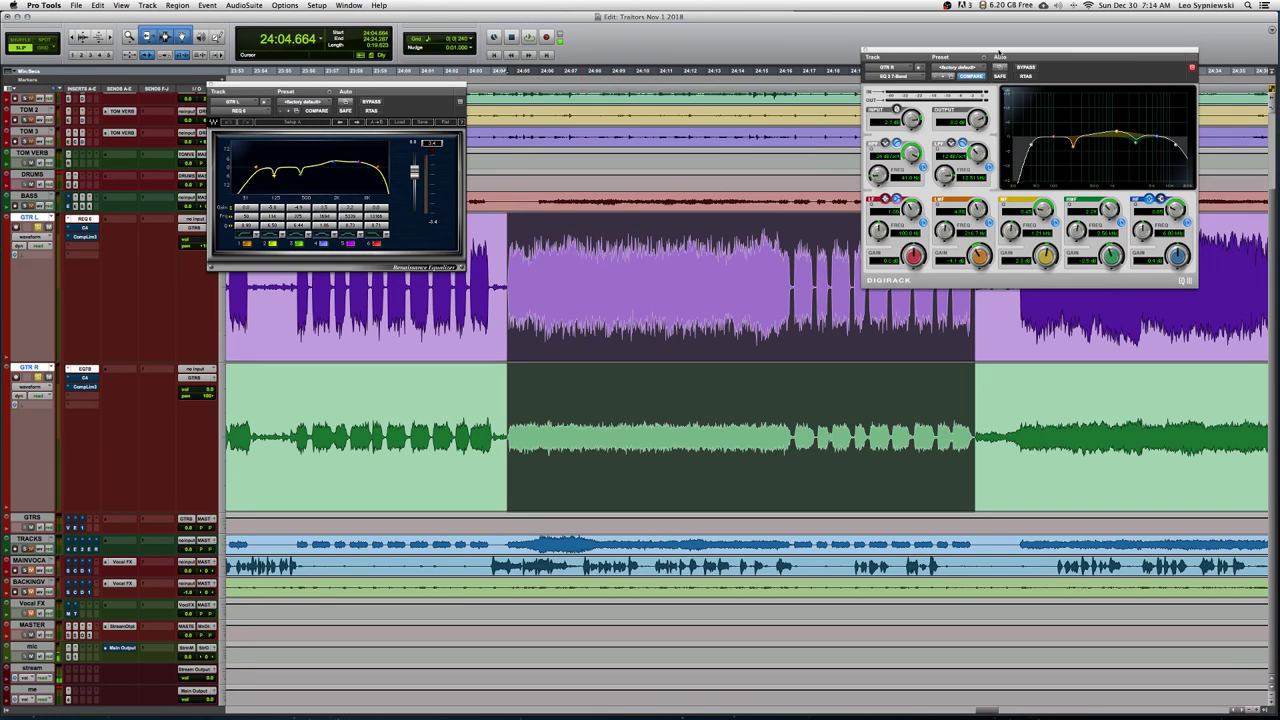
click(865, 50)
Close GTR L's EQ, audition both guitar C4s bypassed and active, then close GTR L's C4
click(214, 88)
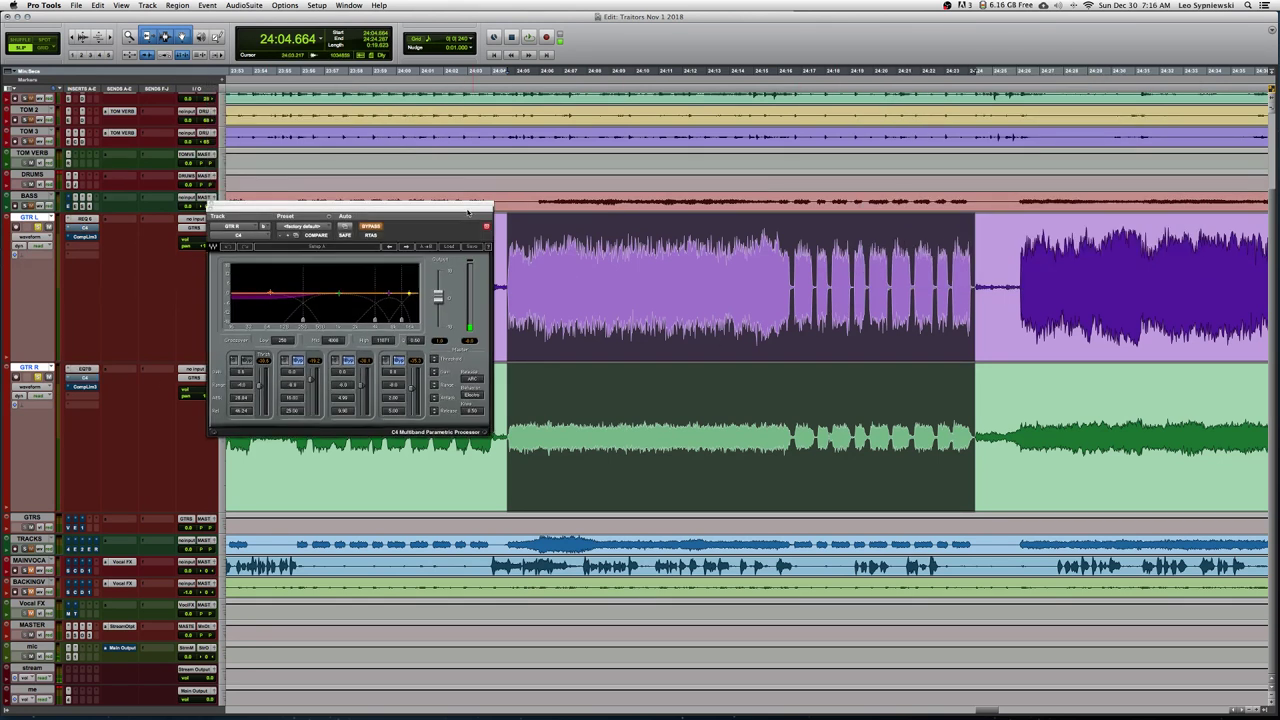
drag(467, 211, 470, 437)
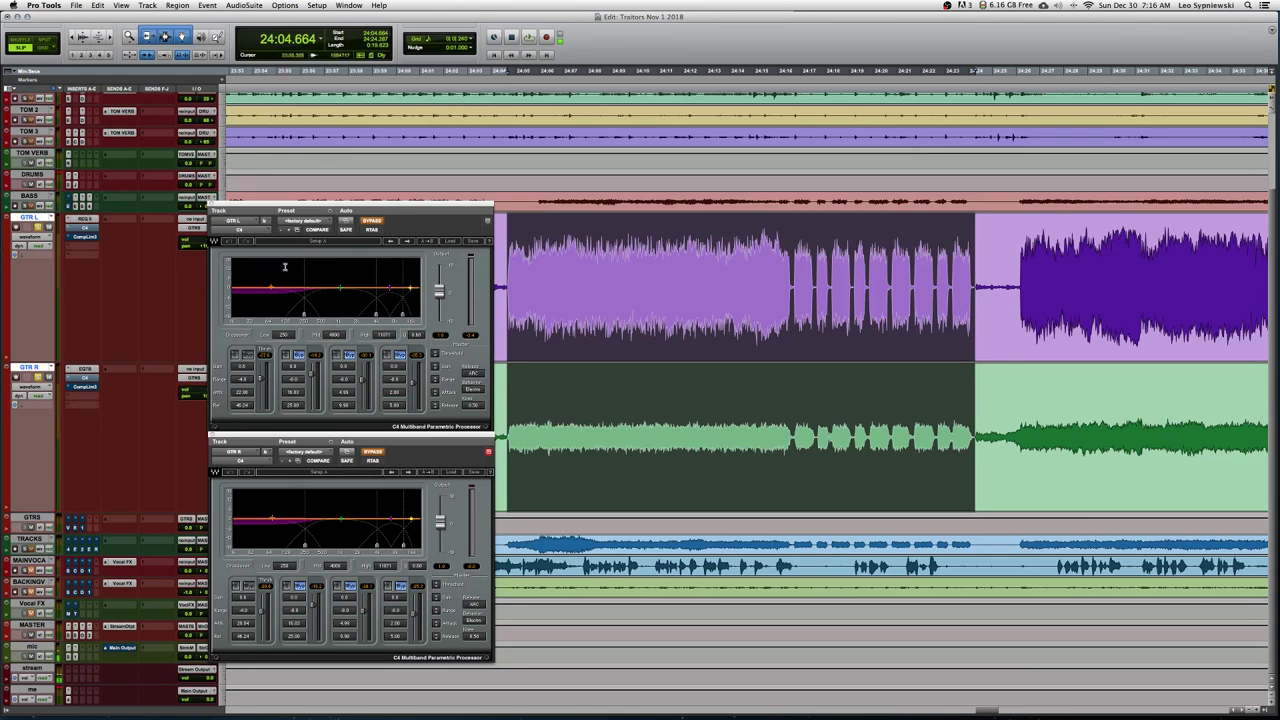
key(space)
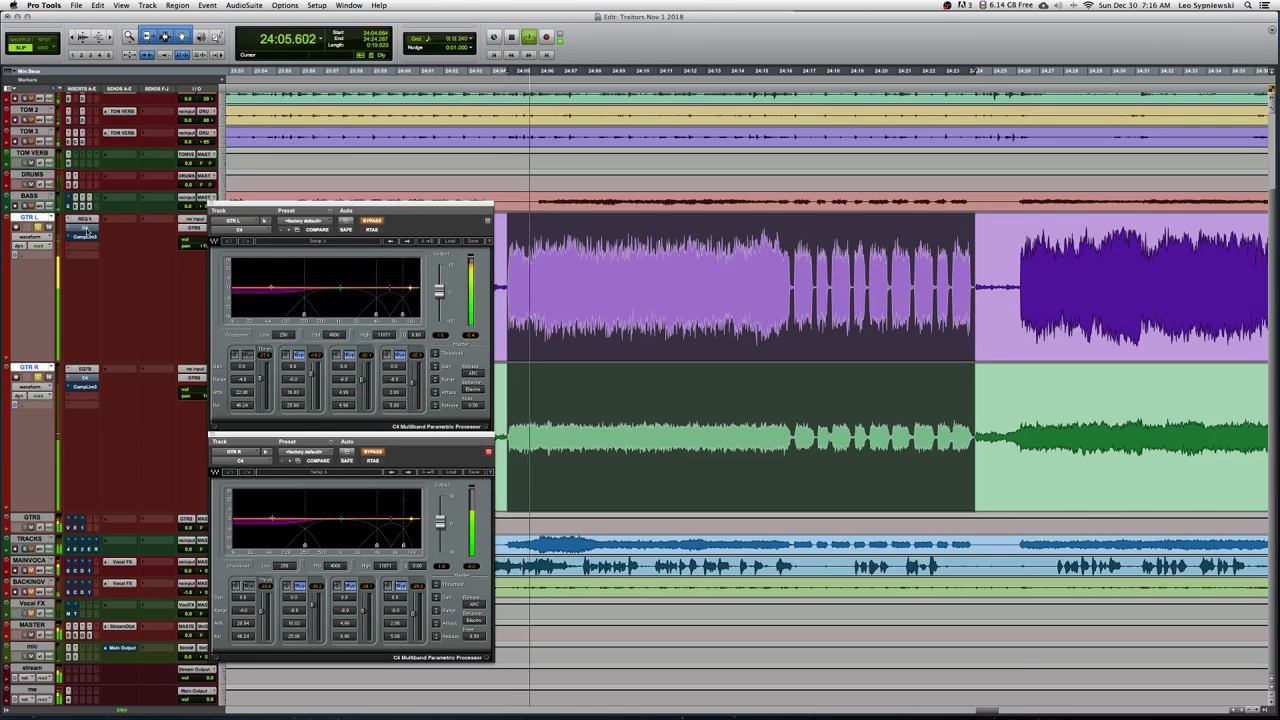
super+click(86, 228)
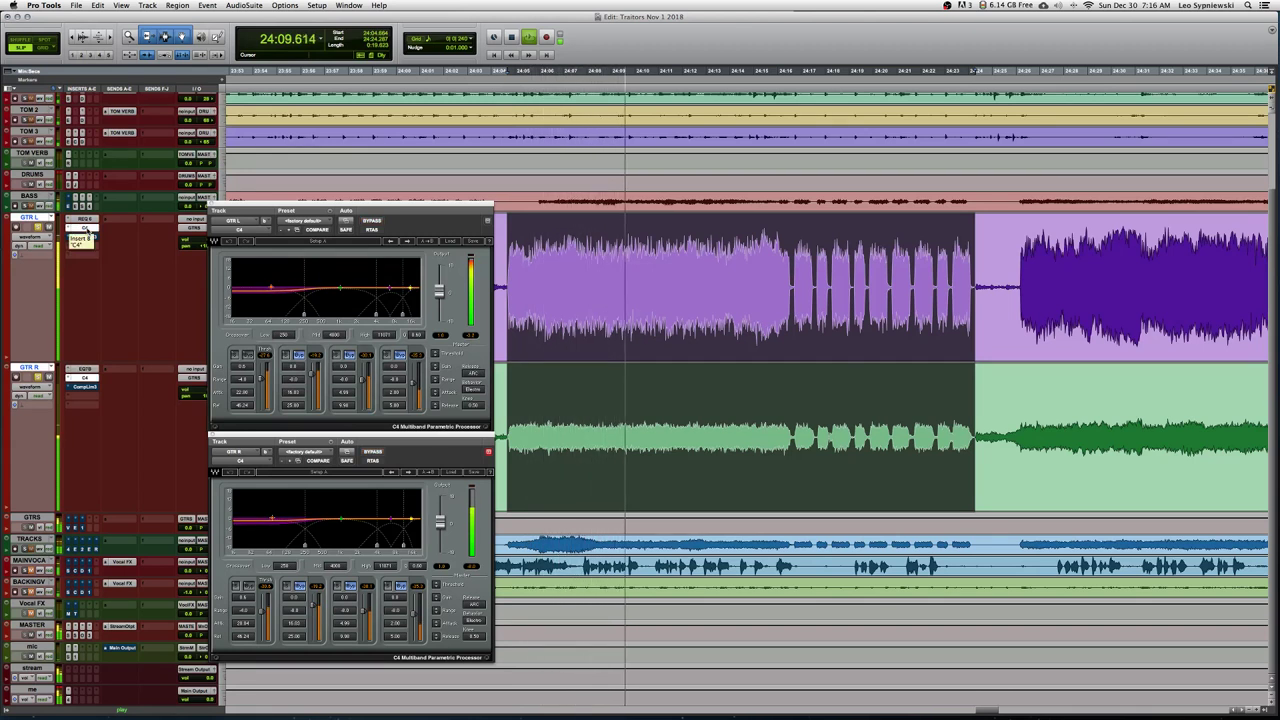
super+click(86, 229)
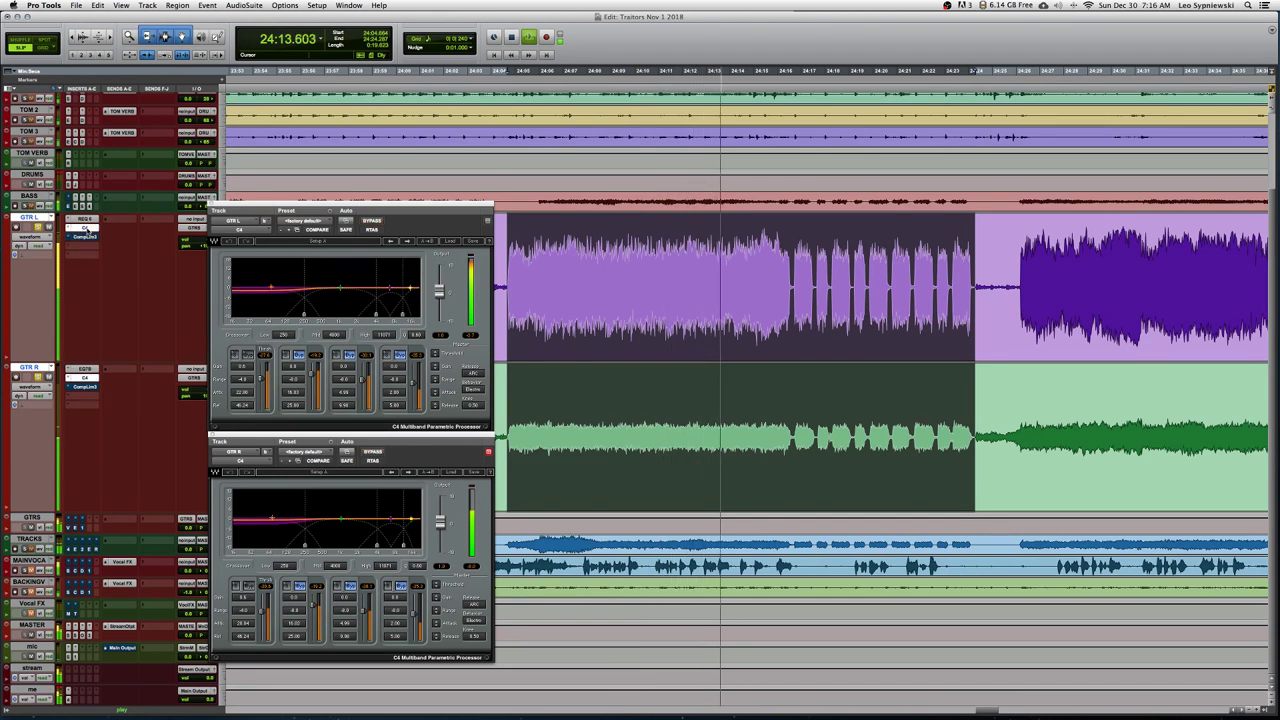
super+click(86, 229)
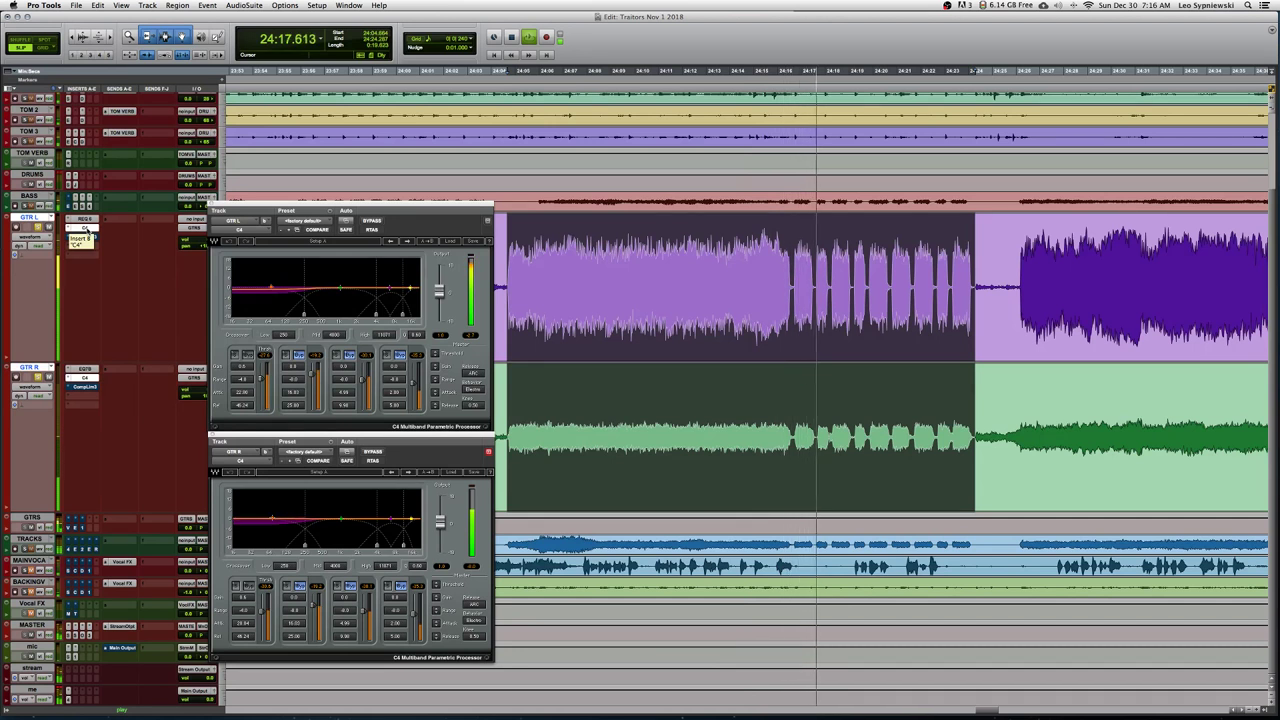
click(371, 220)
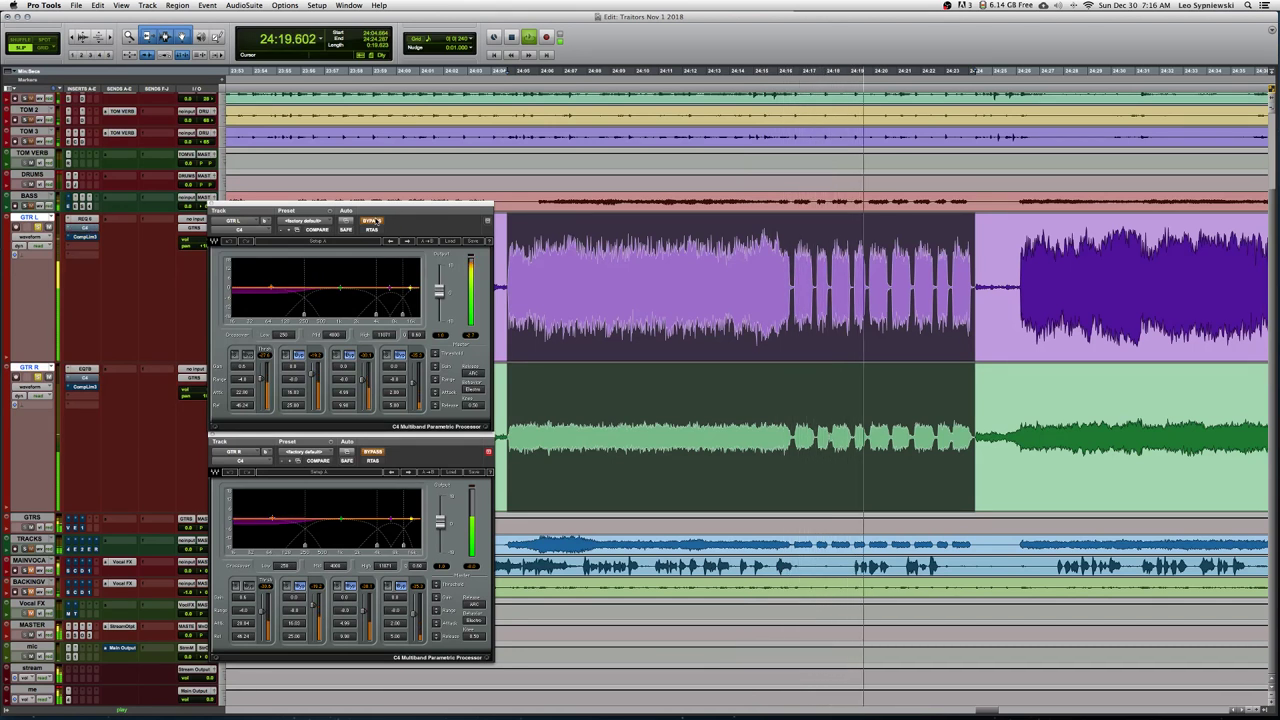
click(371, 220)
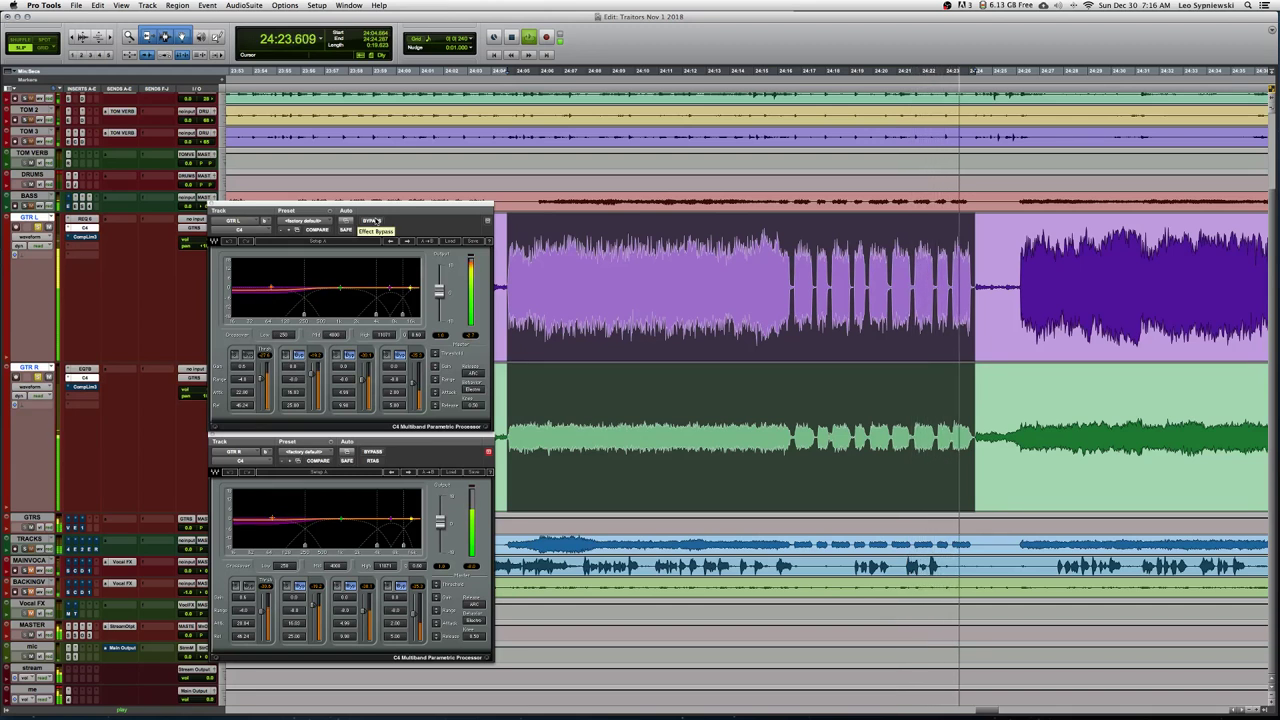
key(space)
click(212, 207)
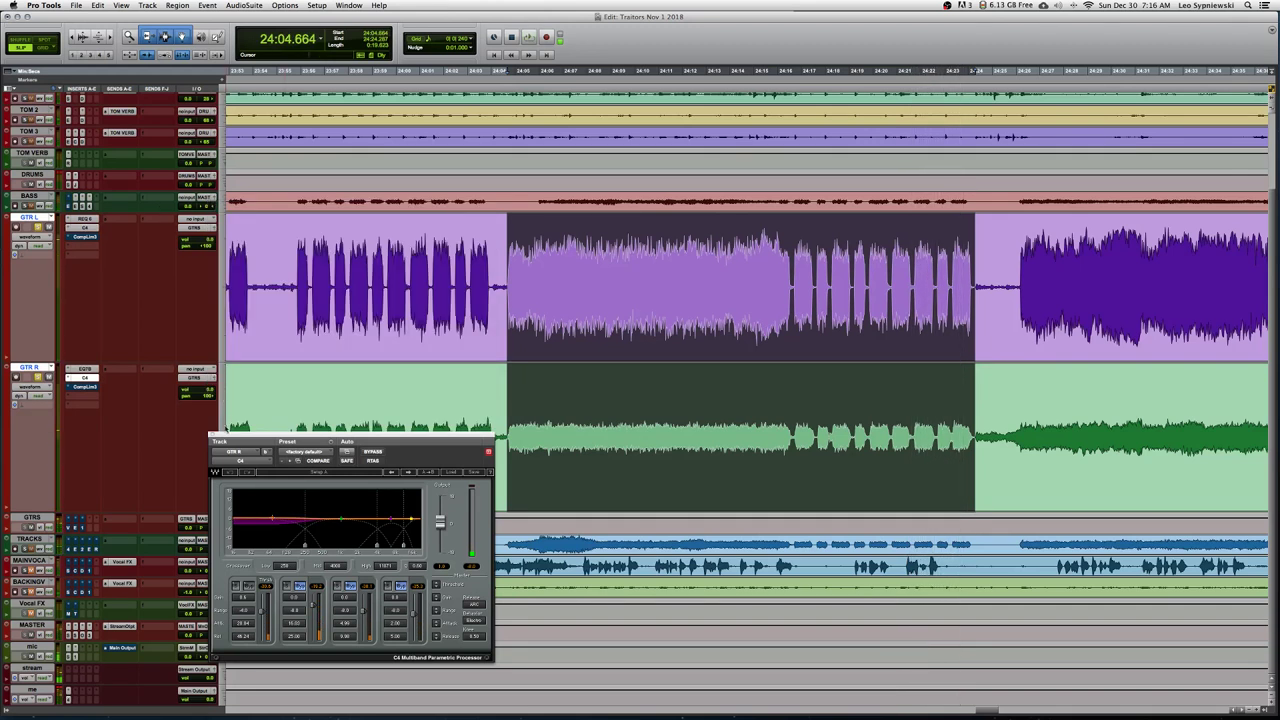
Close the GTR R C4 window and zoom the timeline in around the guitar part
click(212, 437)
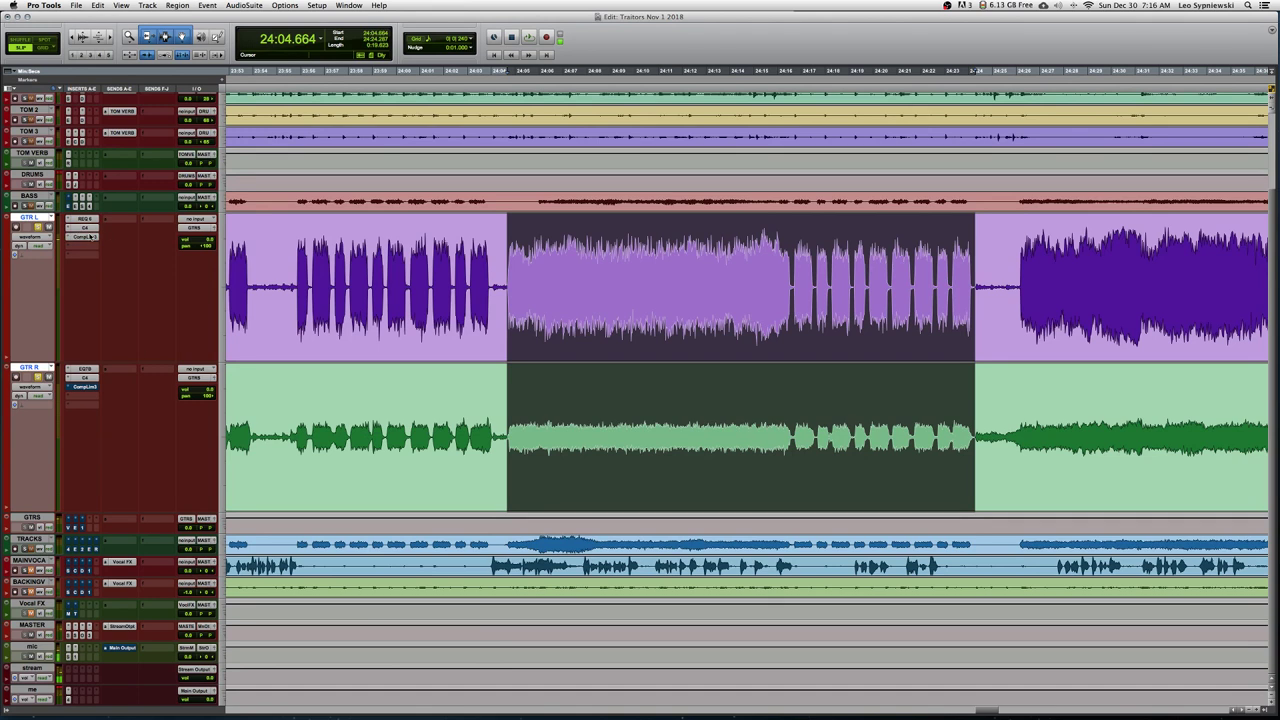
scroll(746, 360, right, 5)
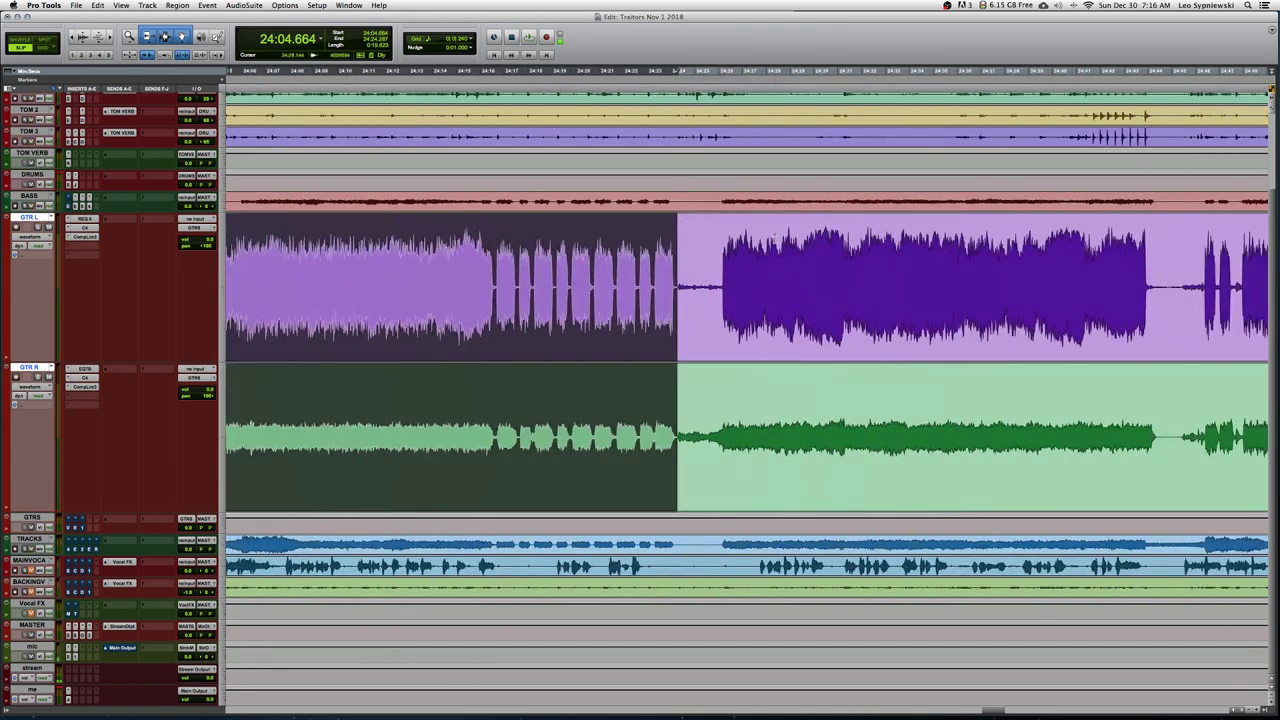
click(729, 251)
key(super+bracketright)
key(super+bracketright)
scroll(740, 254, up, 2)
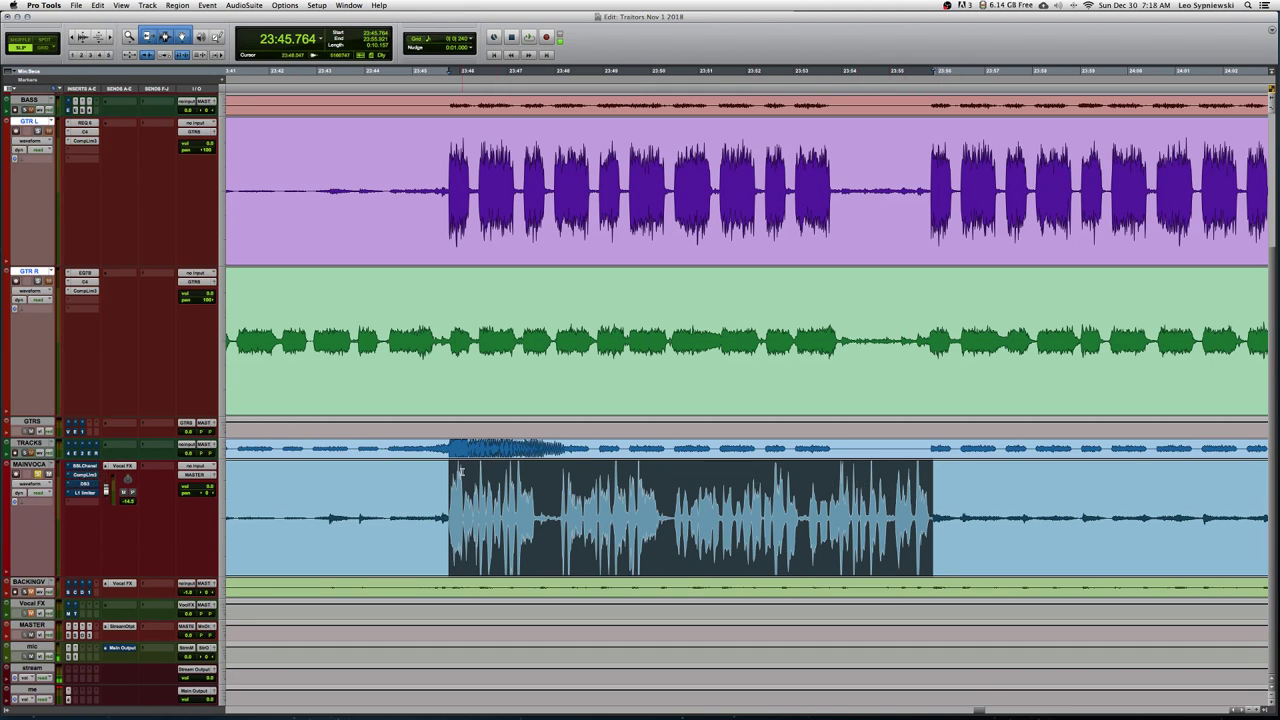
Open the MAINVOCAL SSL channel strip, take it out of bypass, and play the selected phrase
click(77, 467)
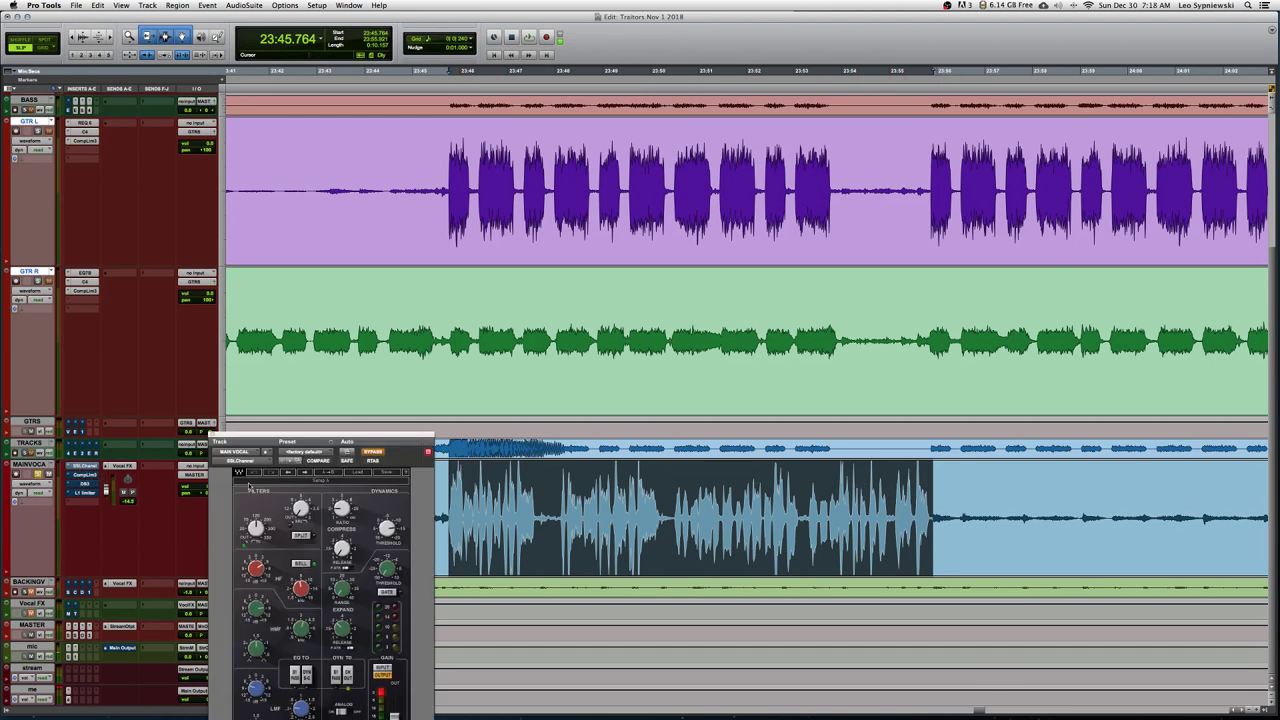
drag(430, 438, 425, 125)
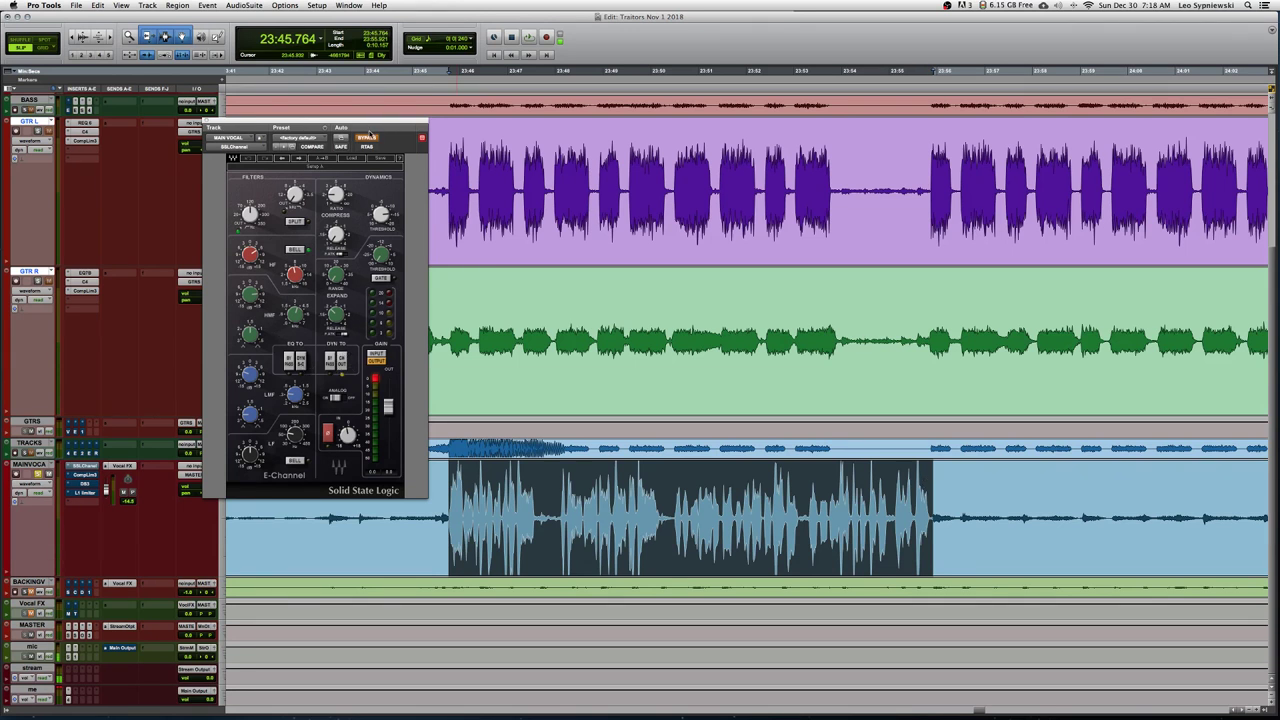
click(367, 137)
key(space)
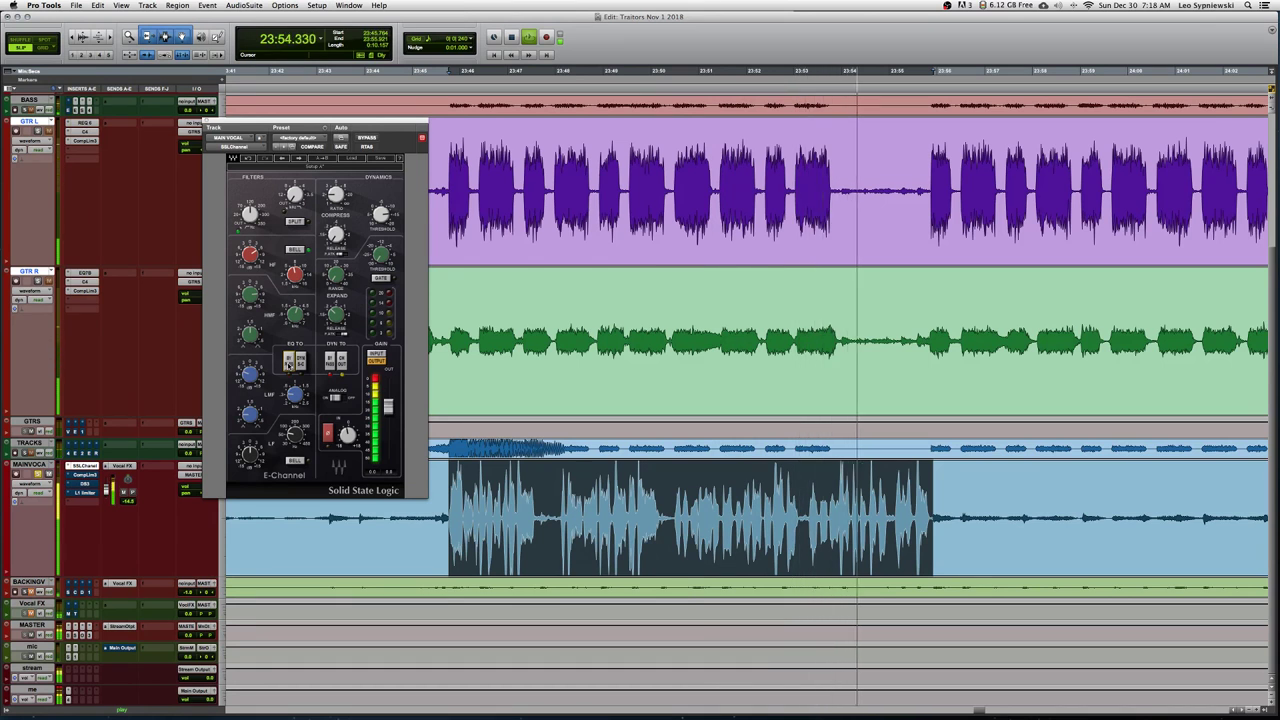
key(space)
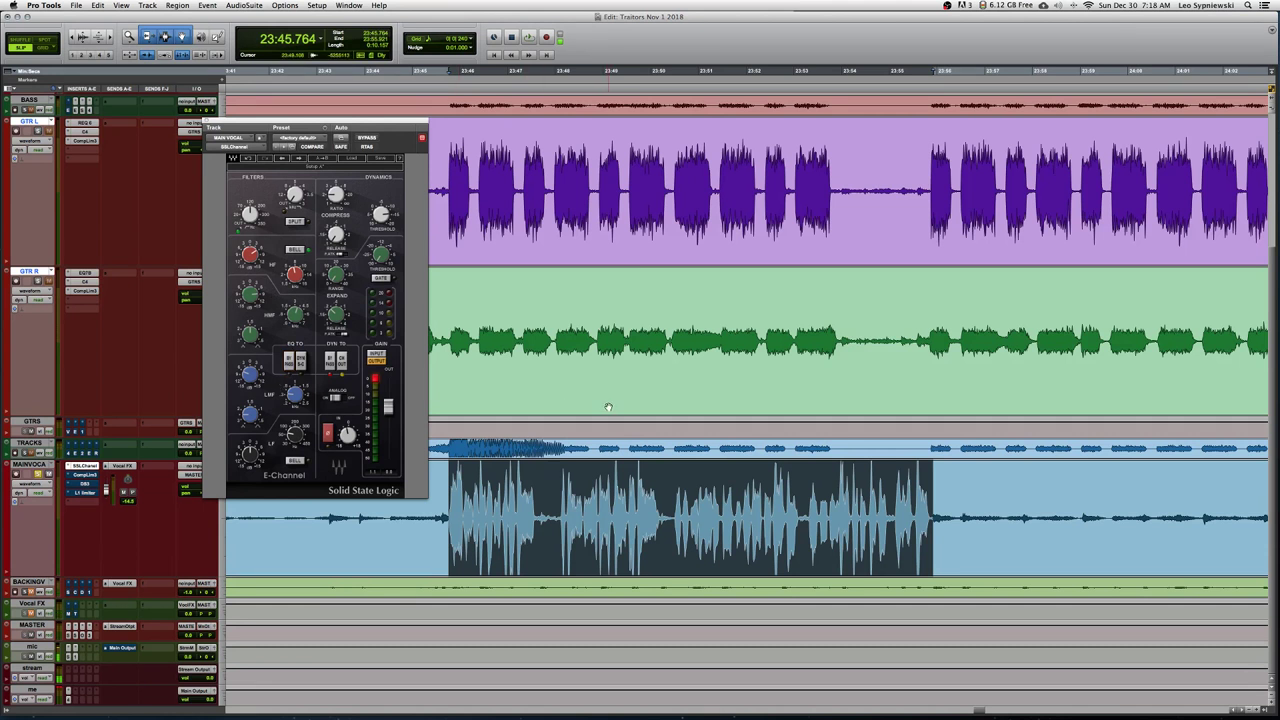
Scroll back to the vocal selection, toggle the SSL EQ routing switch, and replay the phrase
mouse_move(249, 213)
mouse_move(250, 373)
scroll(735, 495, left, 5)
scroll(735, 496, left, 6)
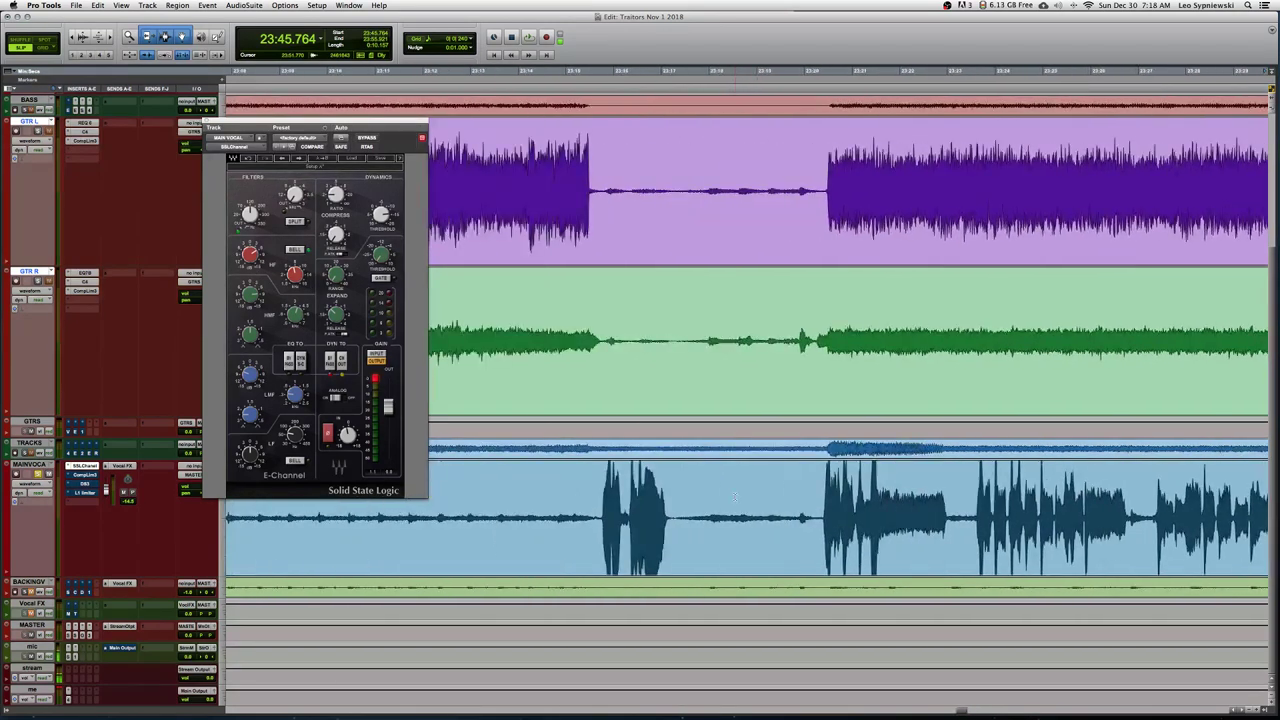
scroll(735, 496, left, 6)
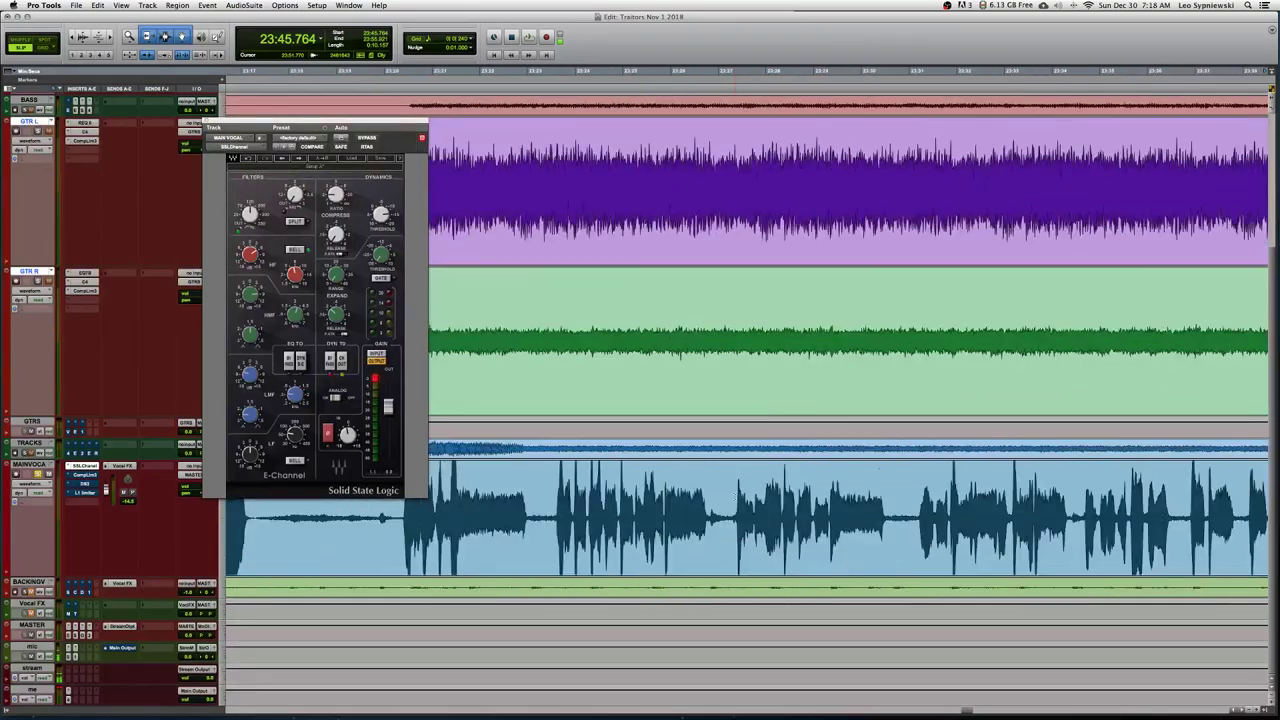
scroll(735, 495, right, 8)
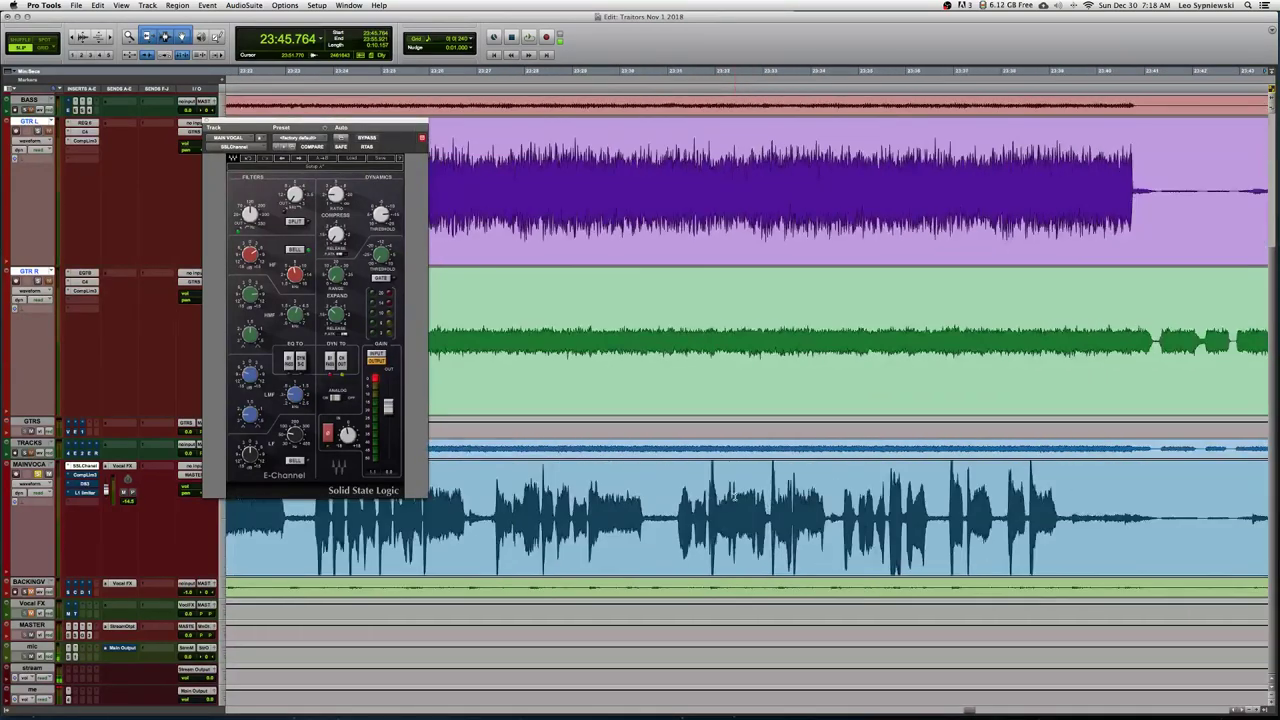
scroll(735, 495, right, 16)
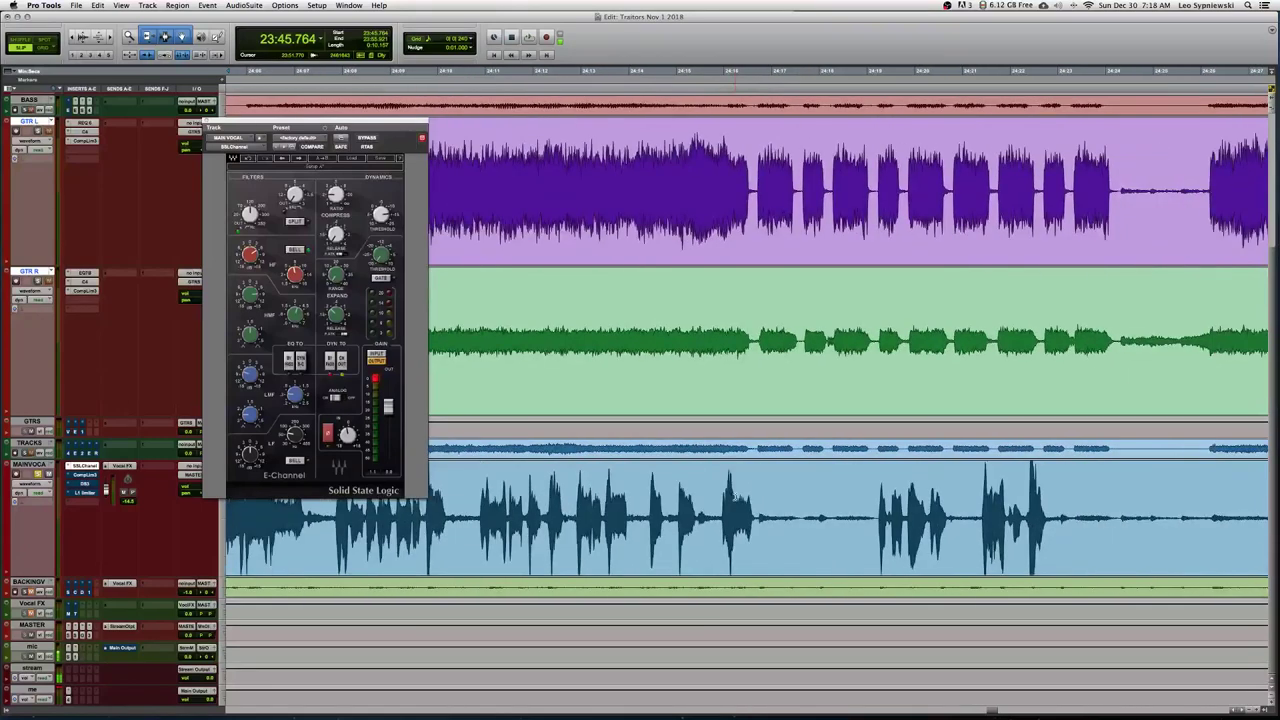
scroll(735, 496, right, 3)
scroll(735, 496, left, 8)
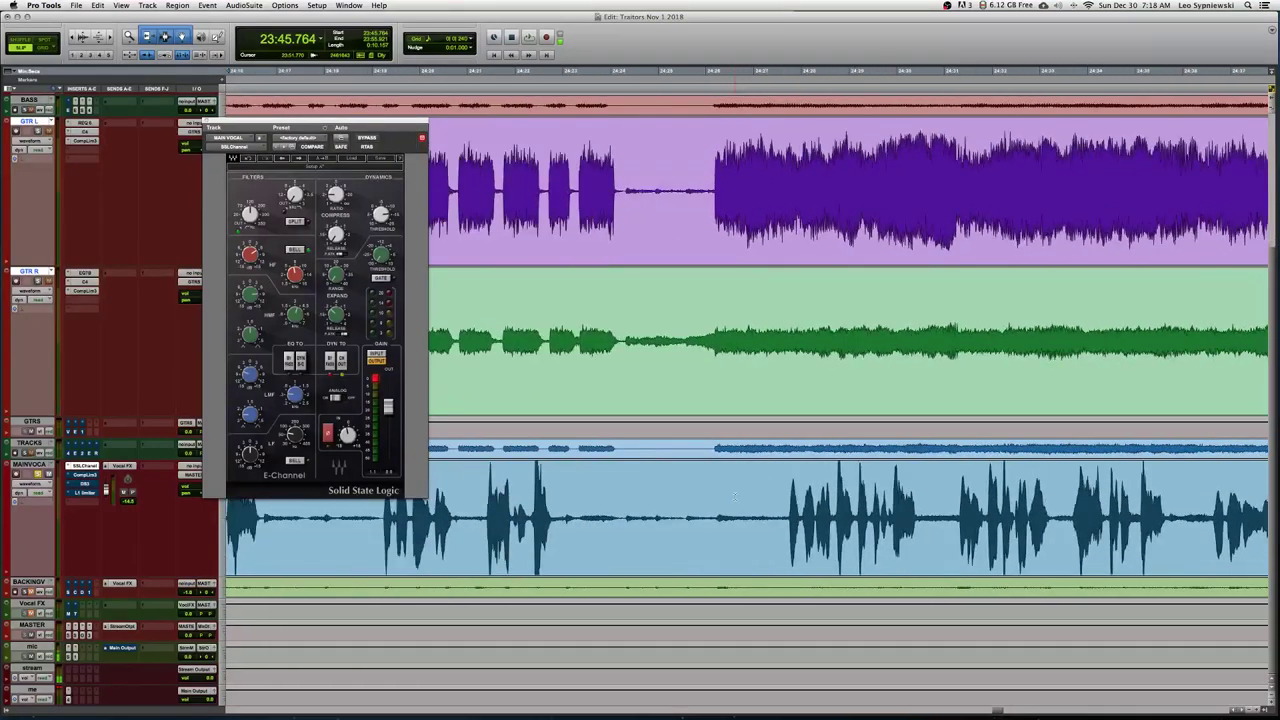
scroll(735, 495, left, 10)
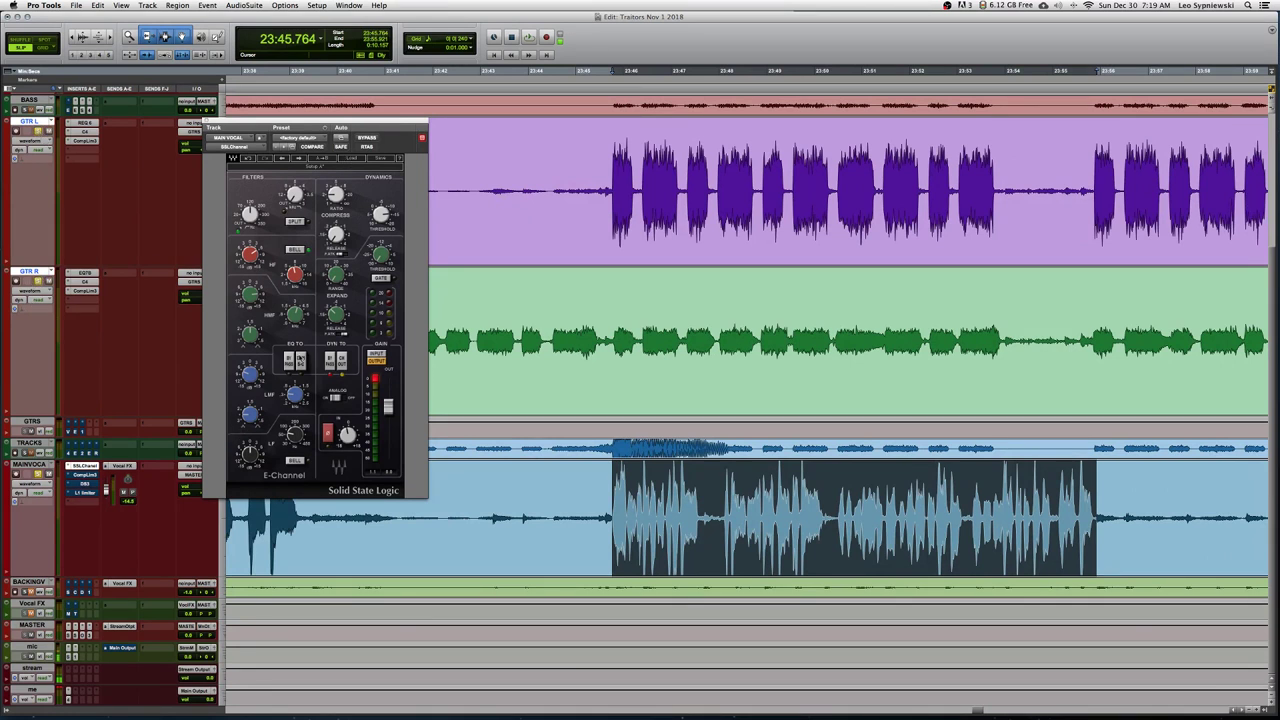
click(290, 365)
key(space)
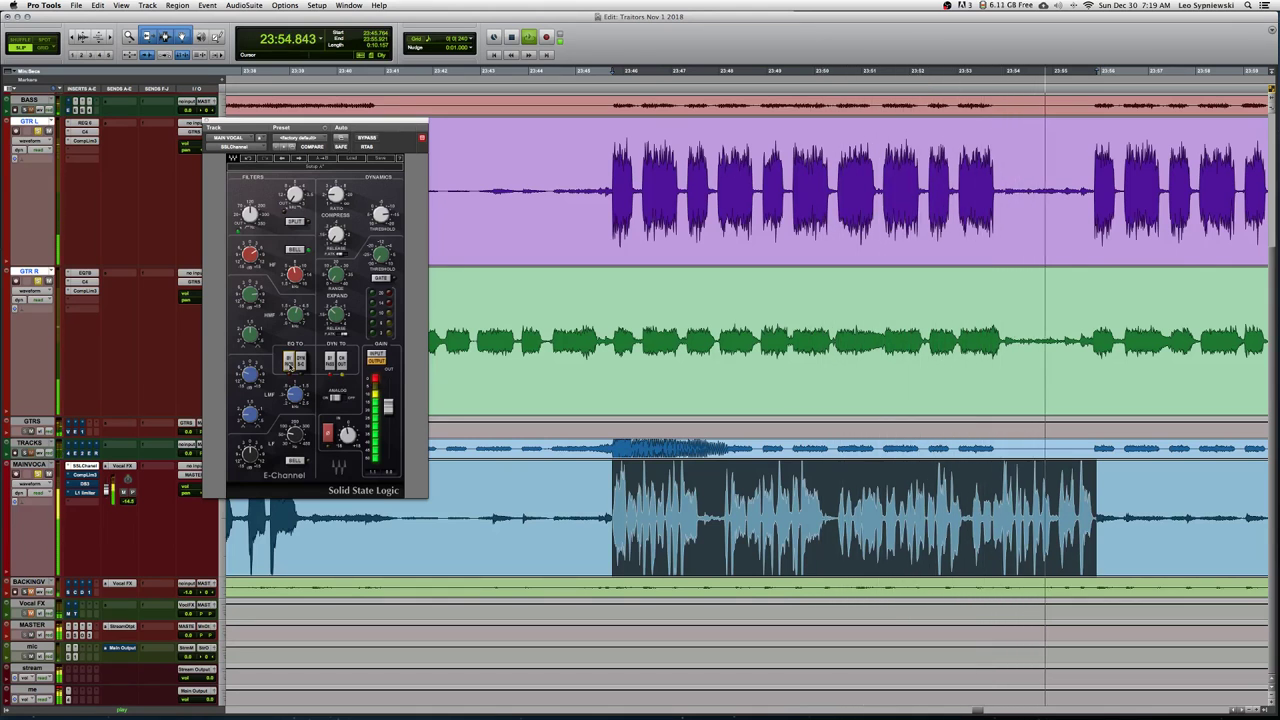
Replay the vocal phrase through the SSL E-Channel, then show MAINVOCAL's Compressor/Limiter Dyn3 instead
key(space)
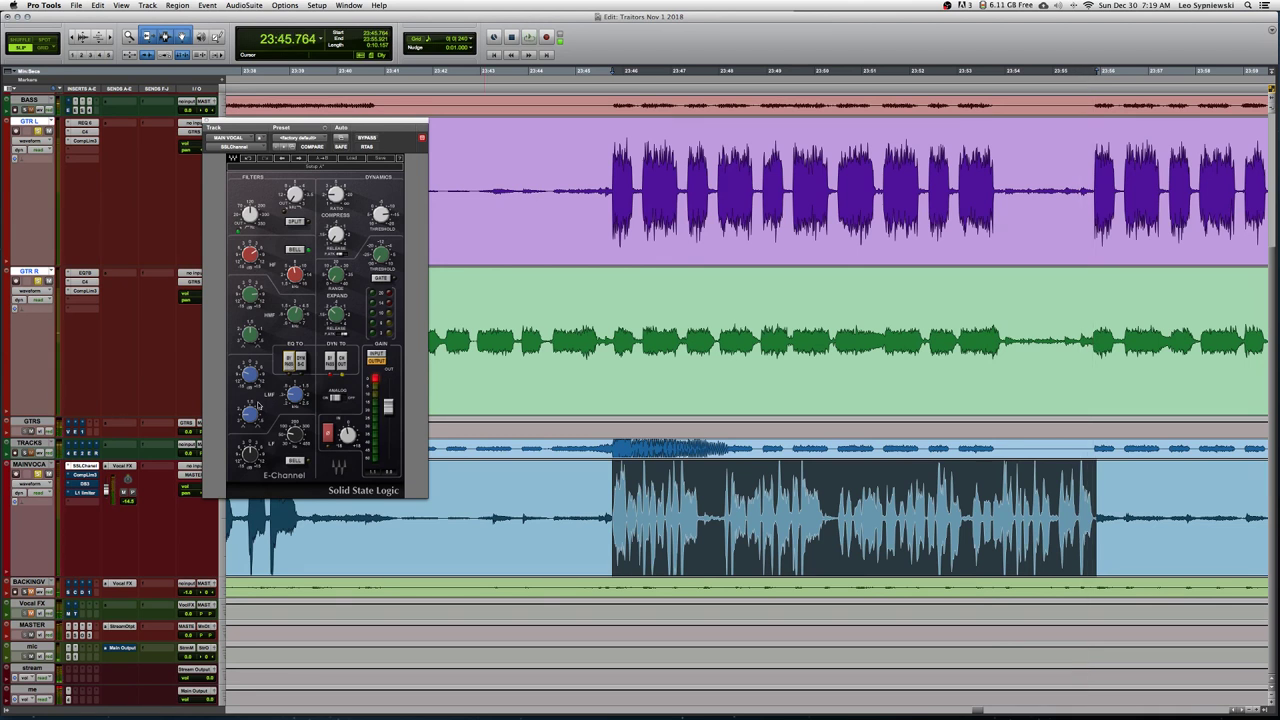
scroll(745, 330, right, 5)
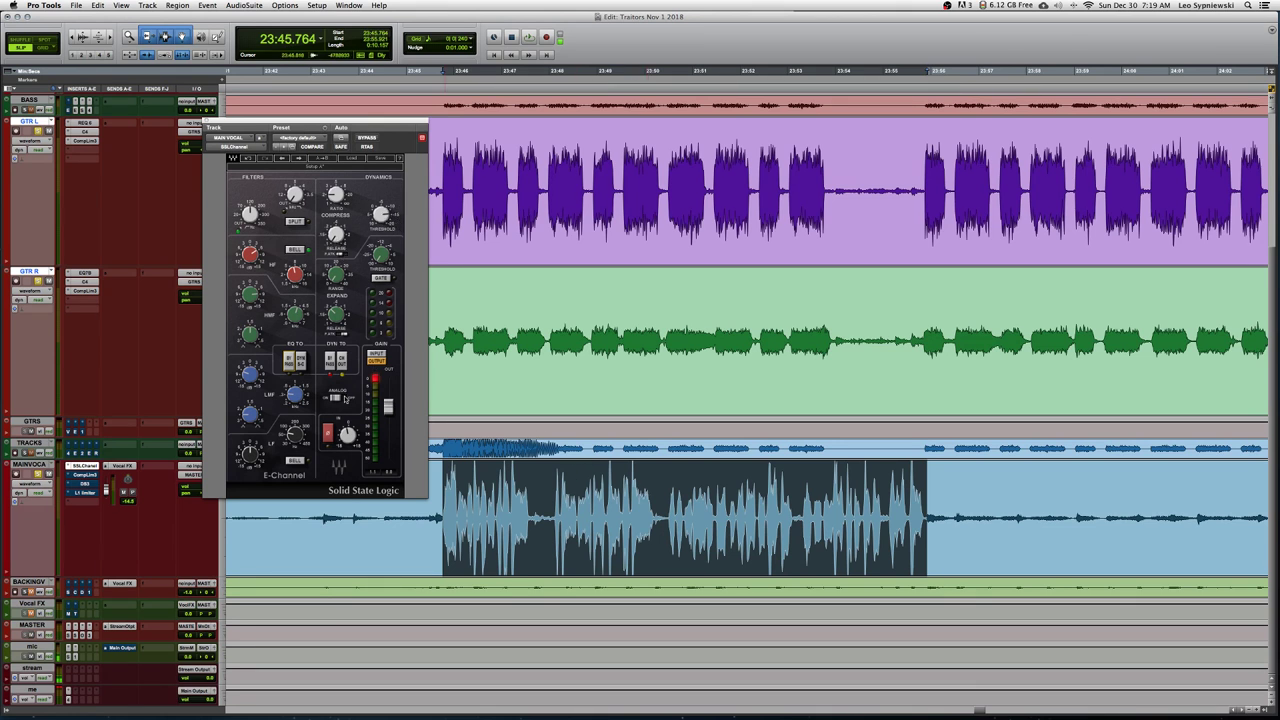
key(space)
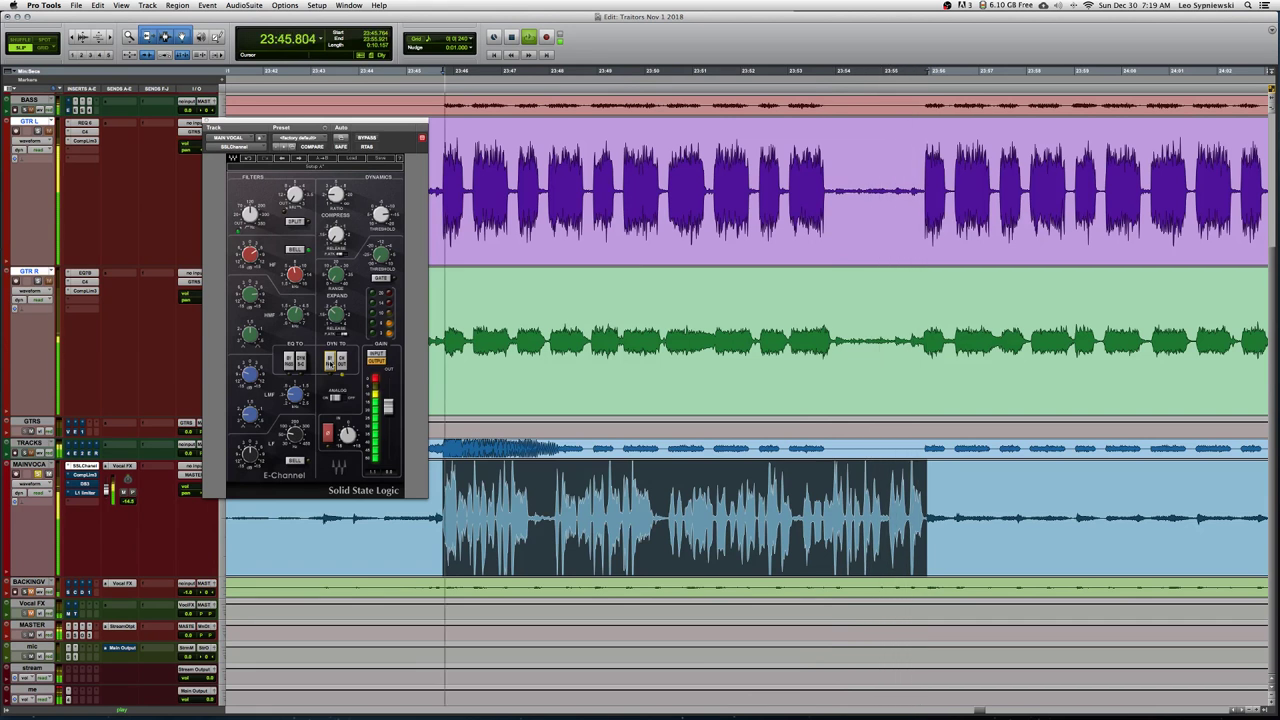
key(space)
key(space)
key(space)
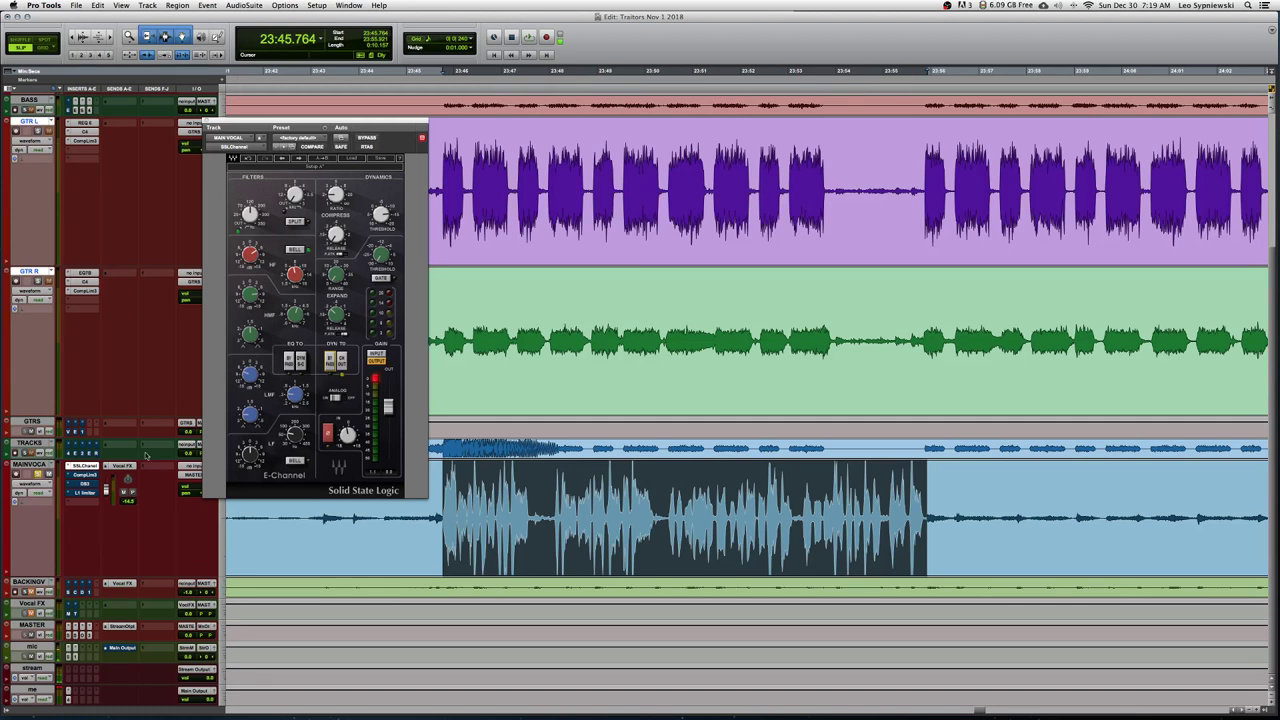
click(83, 476)
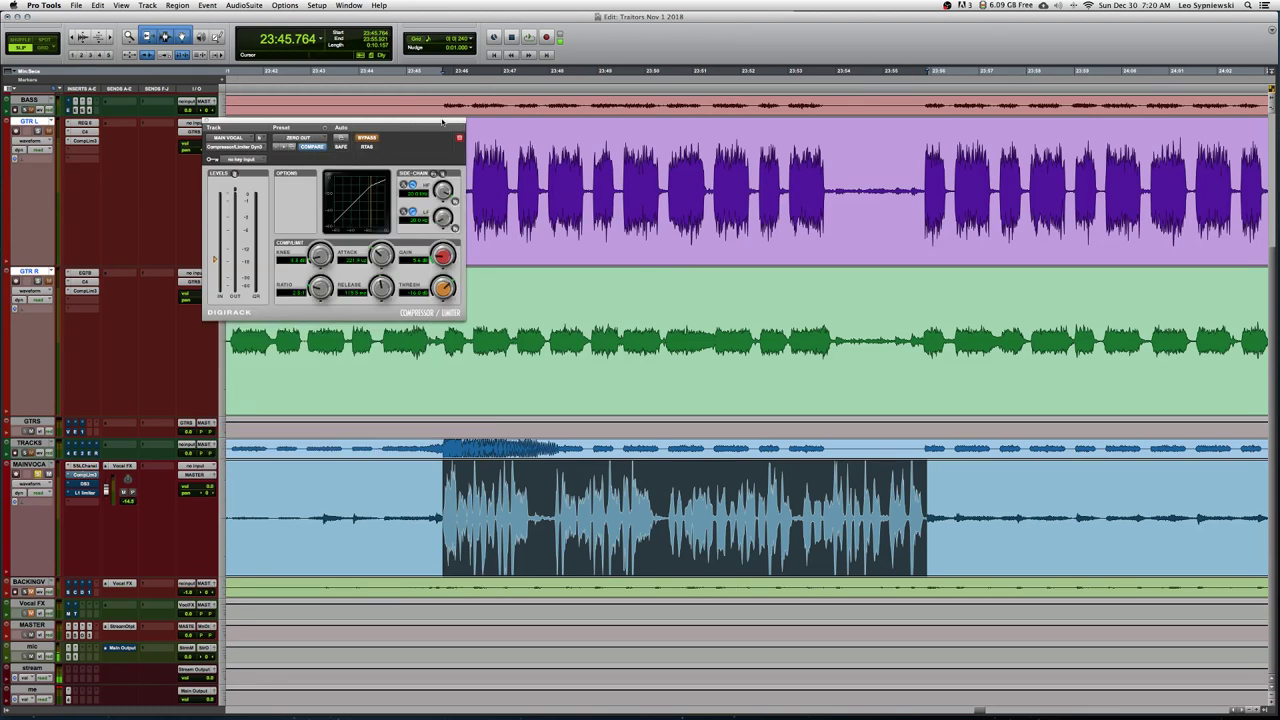
Center the compressor window and play the vocal with the compressor bypassed, then active again
drag(442, 122, 731, 133)
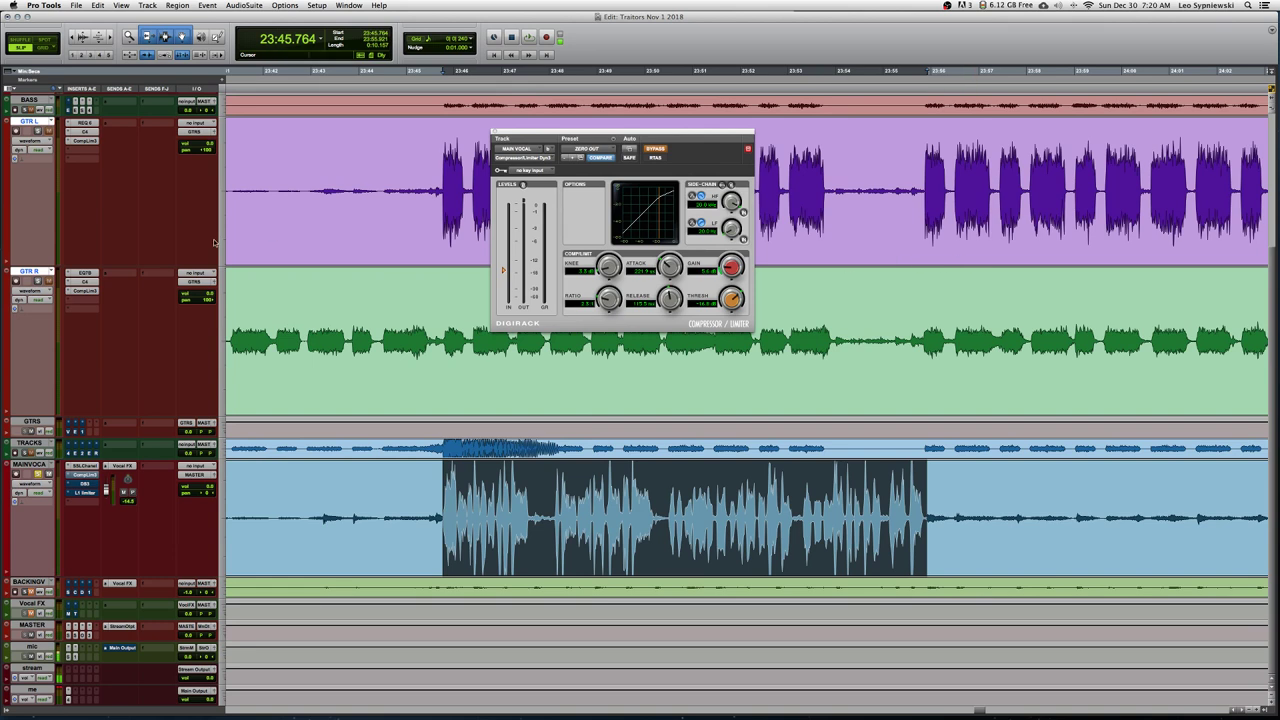
scroll(652, 532, left, 10)
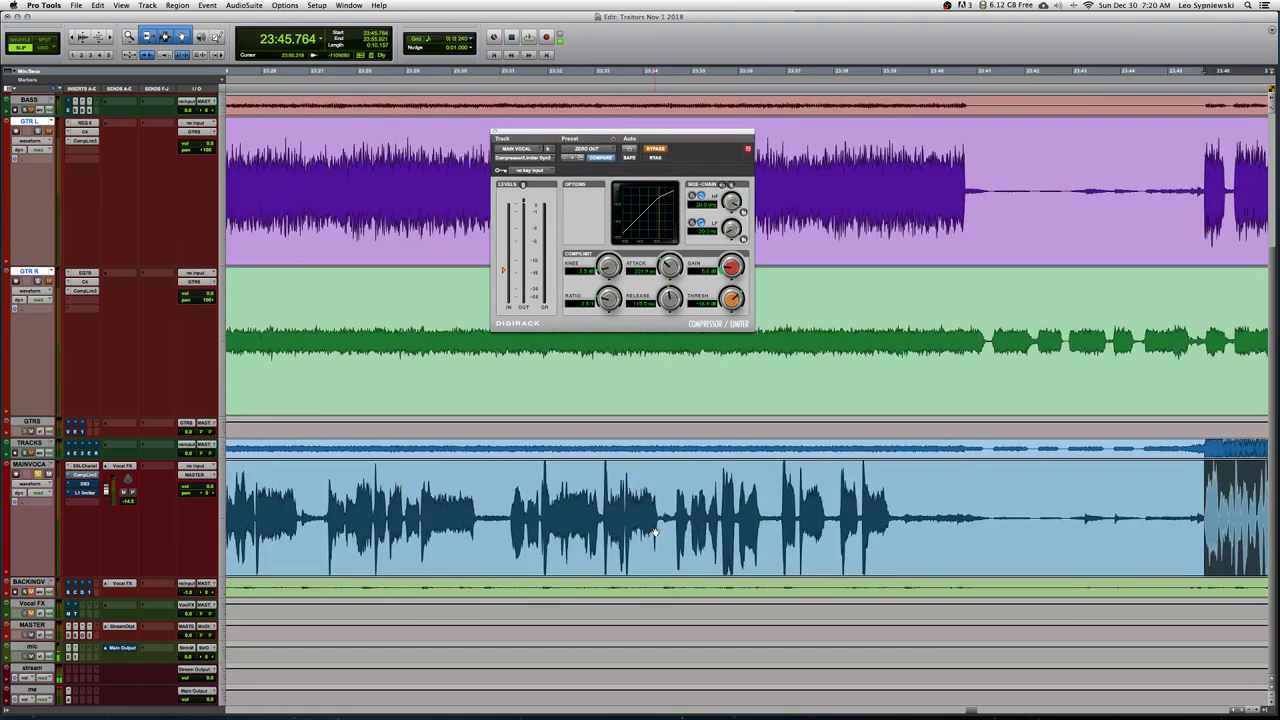
scroll(652, 532, right, 8)
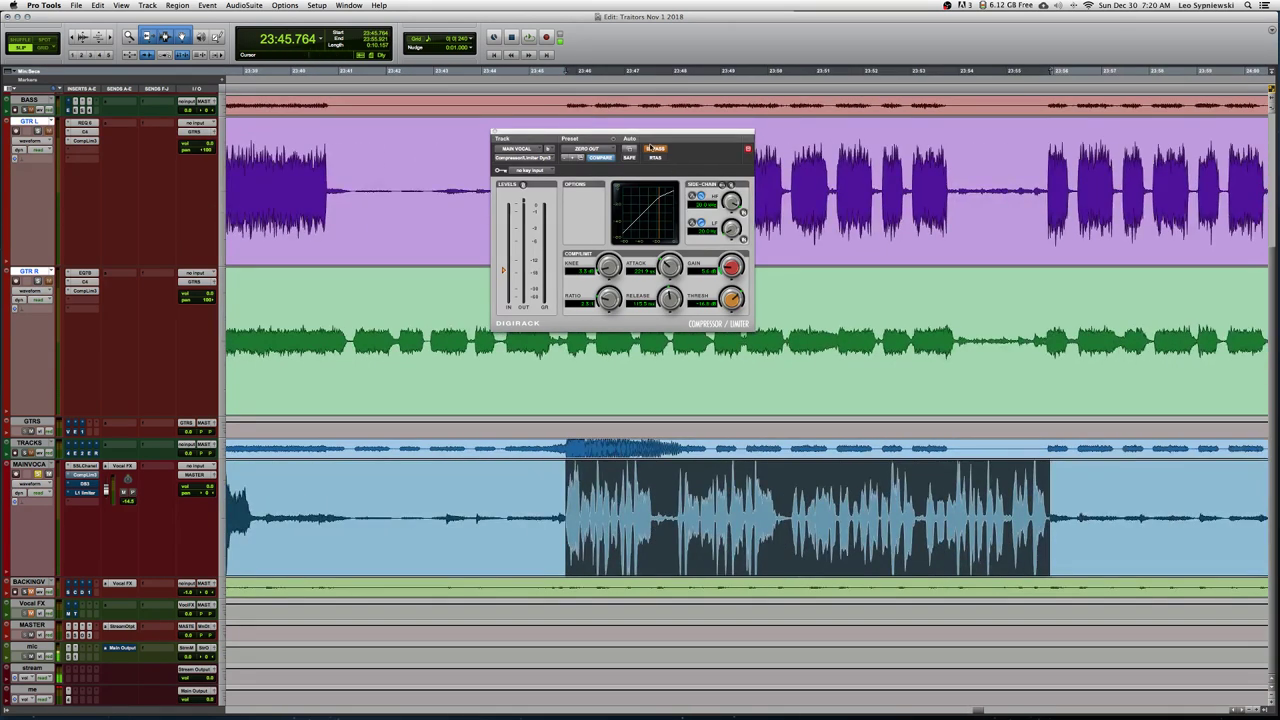
key(space)
click(654, 148)
key(space)
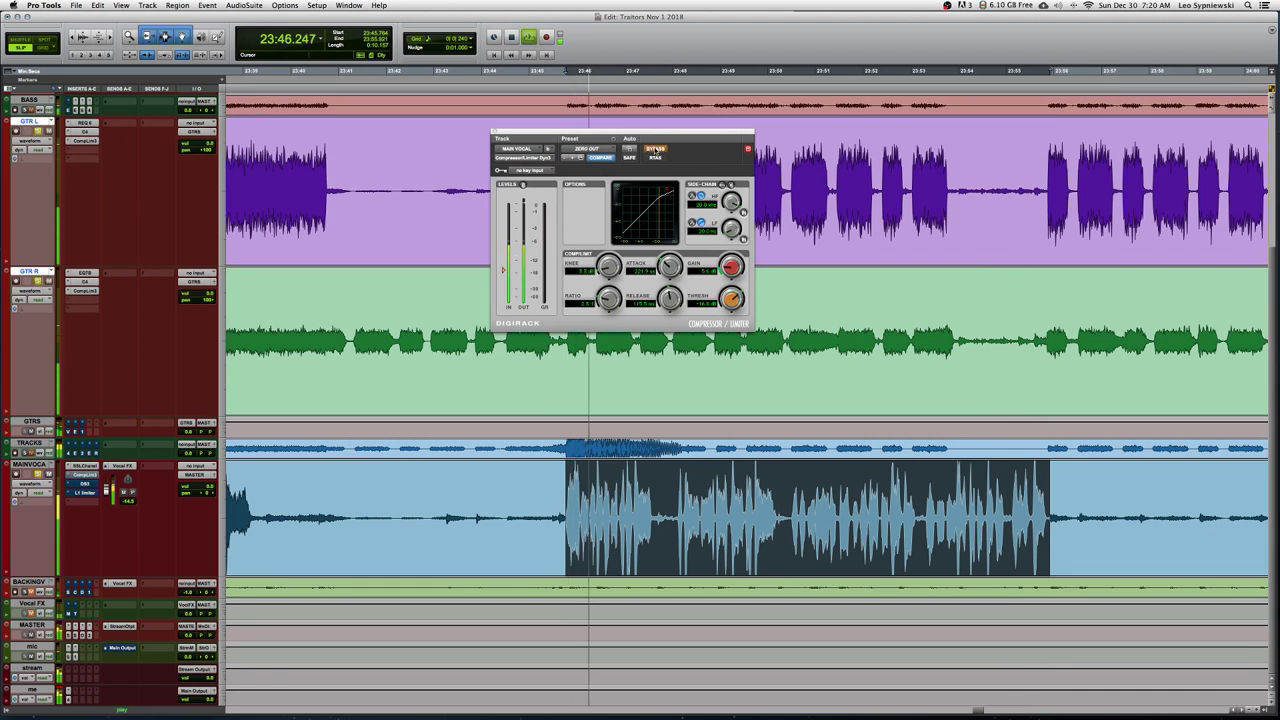
click(655, 149)
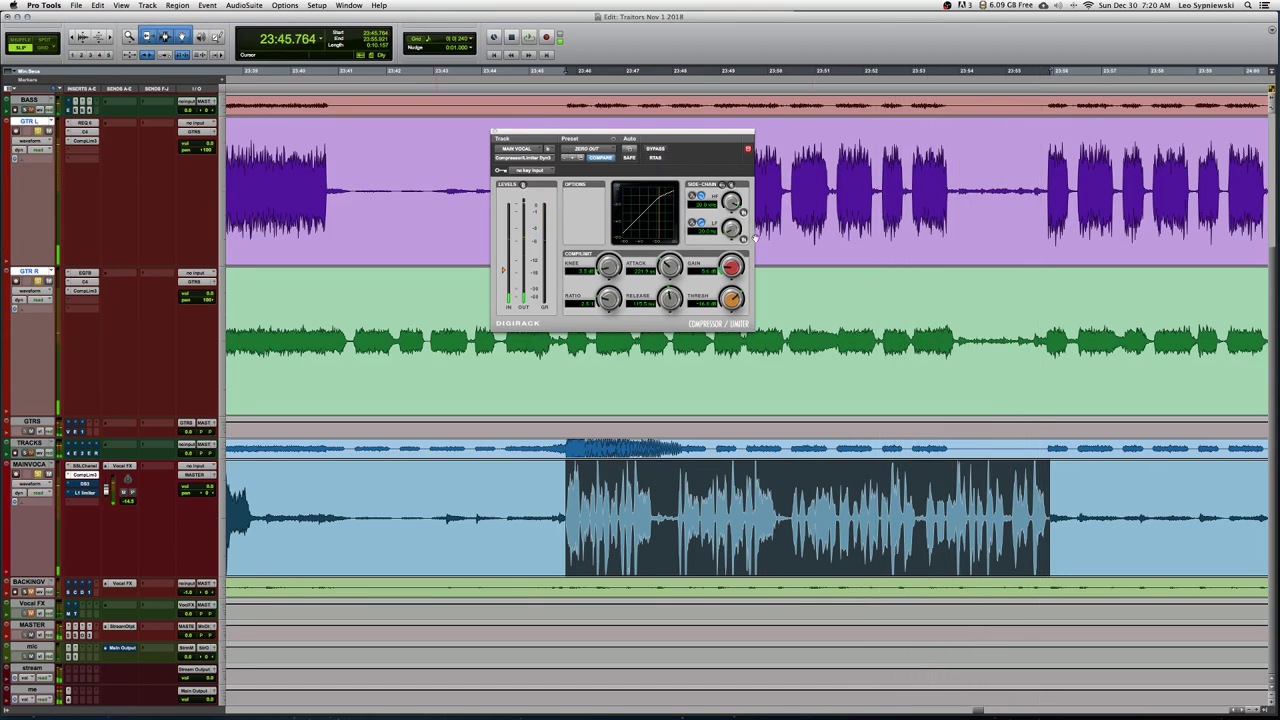
Select the later MAINVOCAL passage from 23:55.858 to 24:03.606
scroll(1100, 535, right, 8)
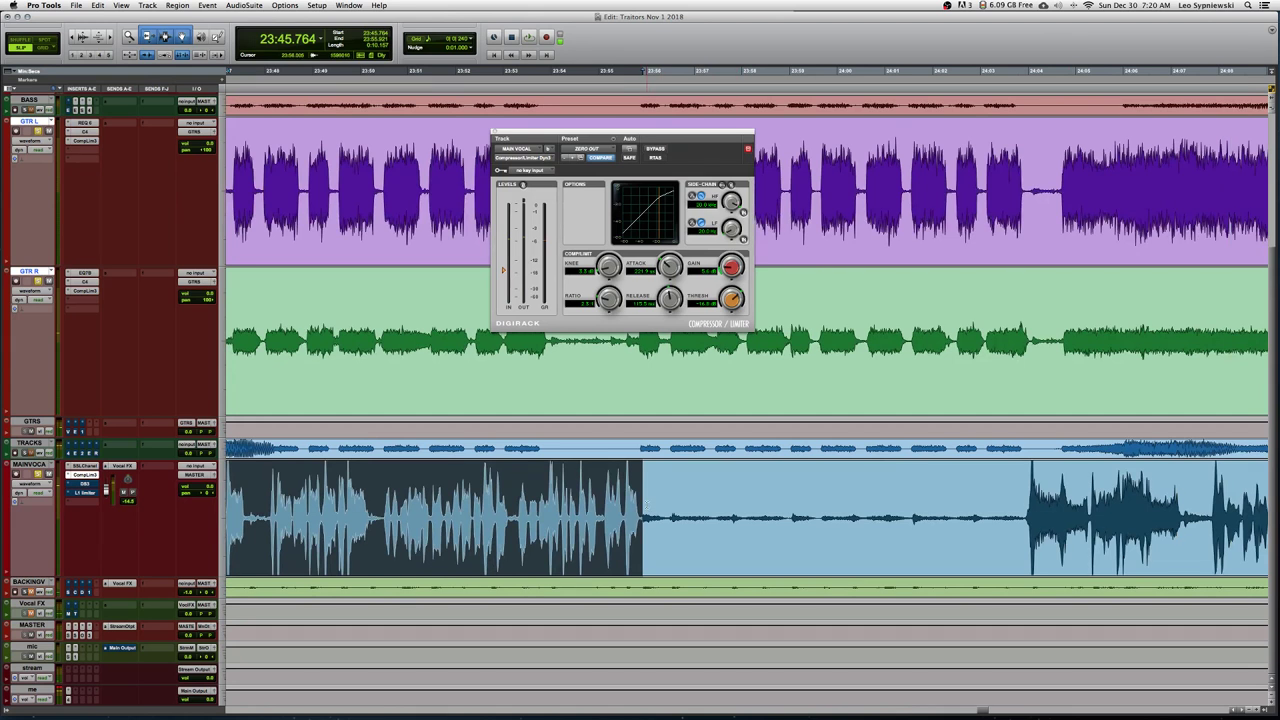
click(640, 508)
drag(640, 508, 1025, 493)
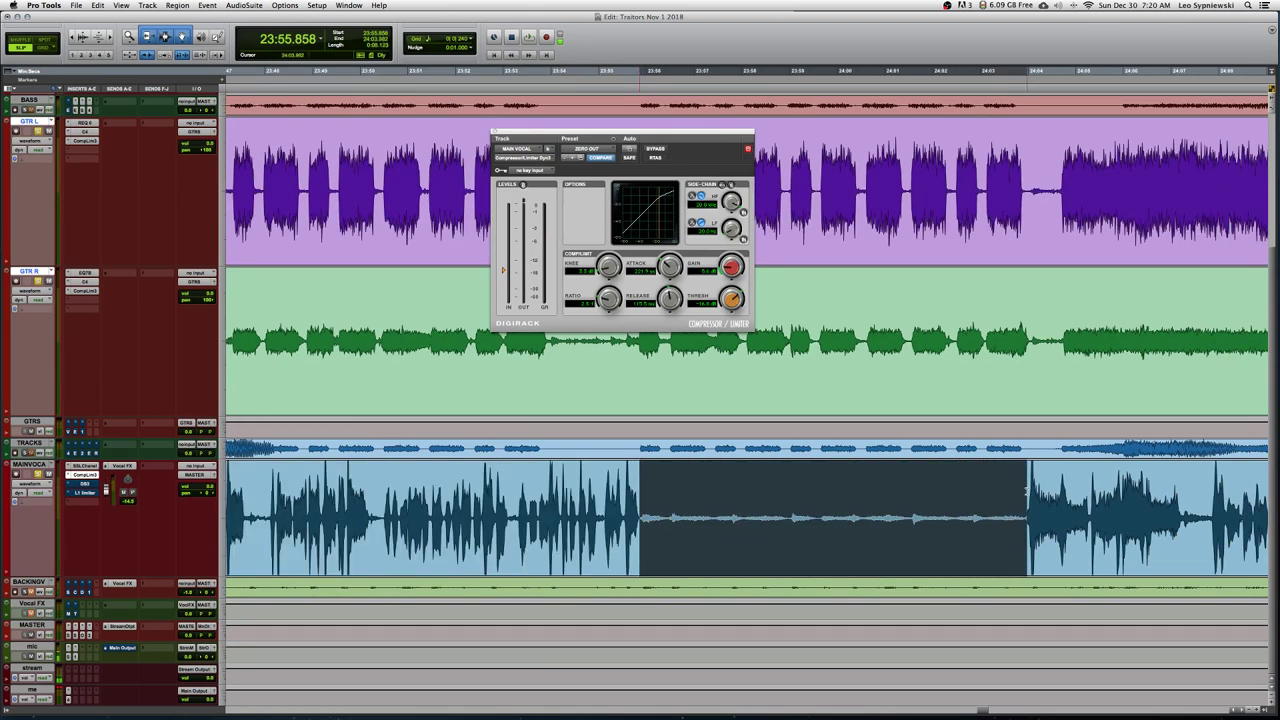
Show the main vocal's De-Esser (7.0 kHz, -0.4 dB range) and play the selected passage
click(86, 485)
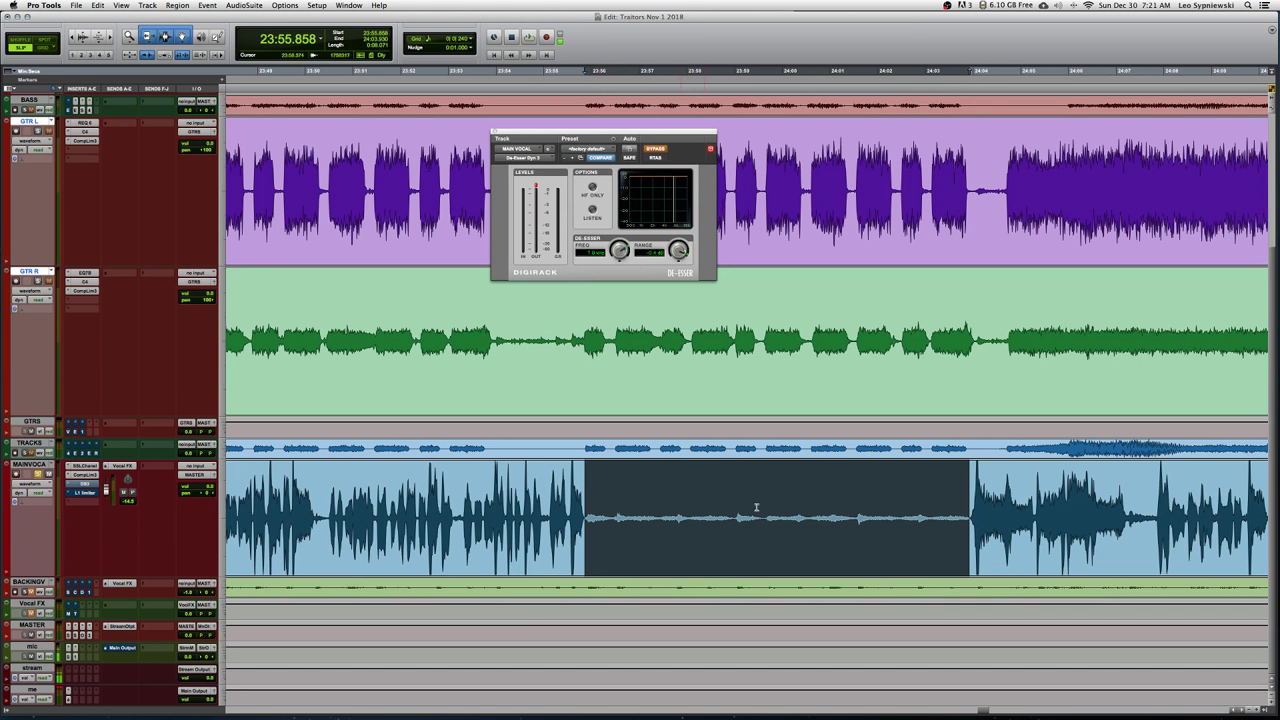
key(space)
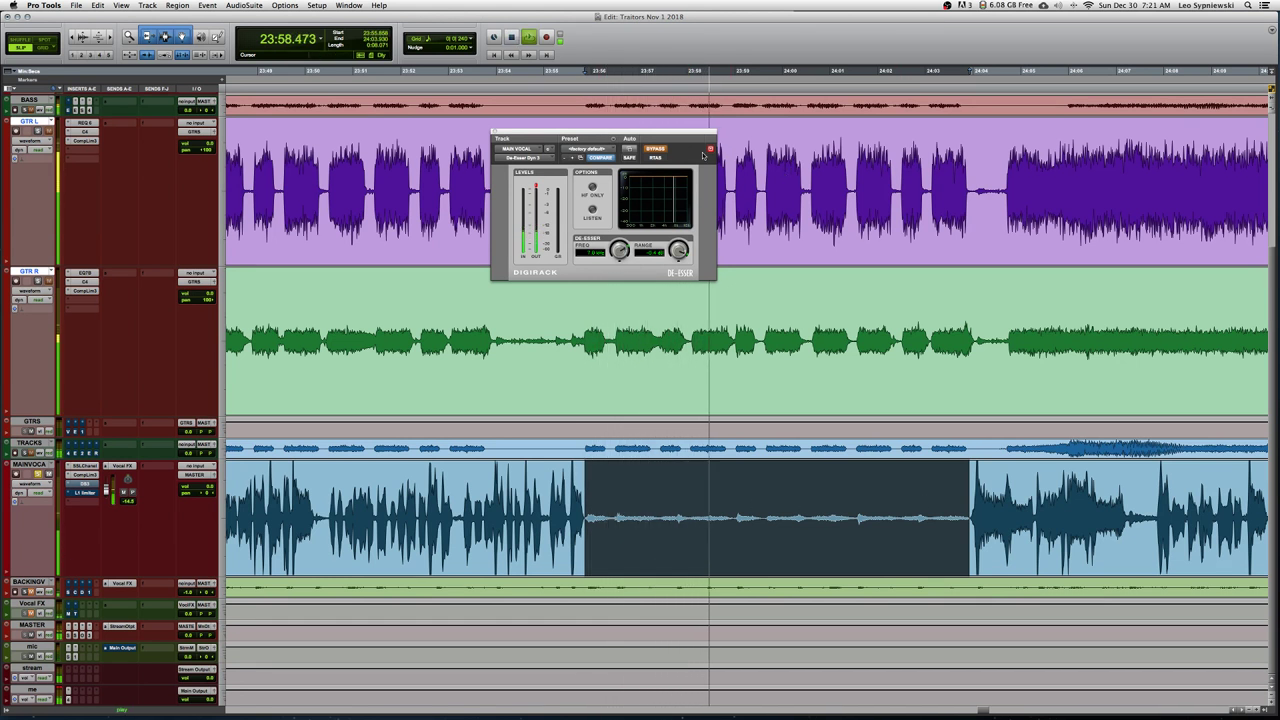
key(space)
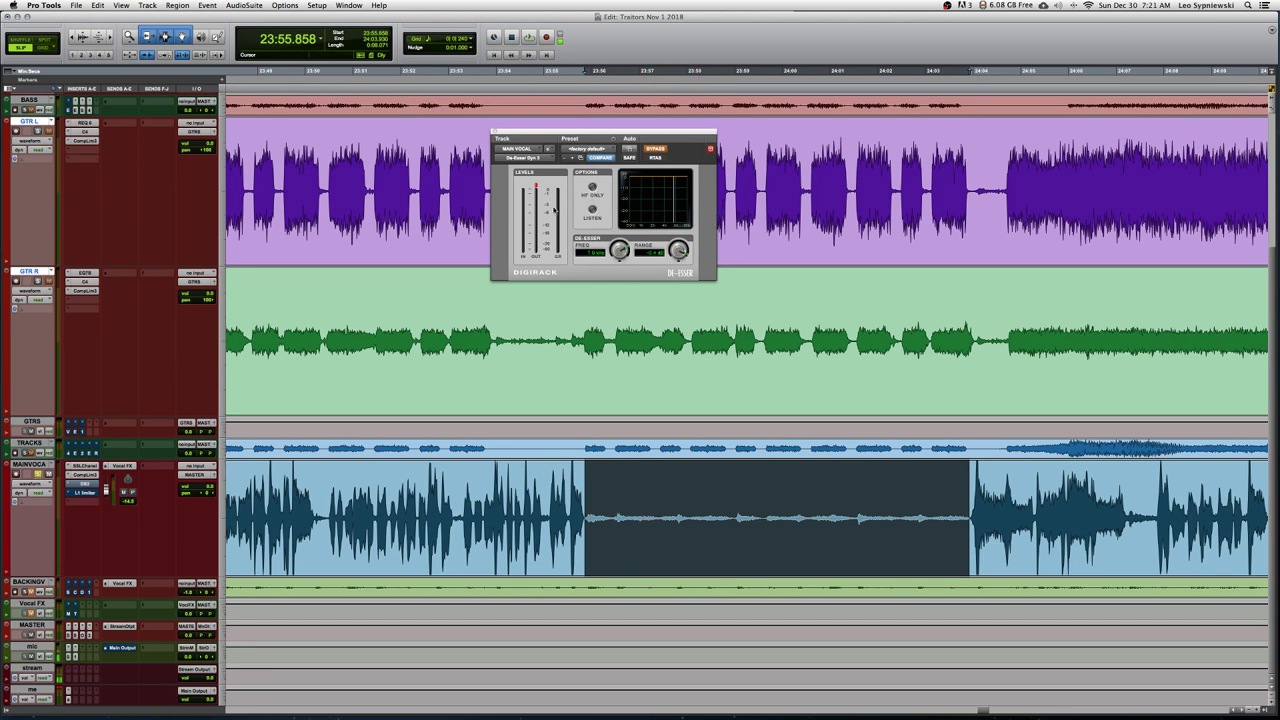
Play the passage while toggling the De-Esser bypass several times, ending with it active
key(space)
click(658, 149)
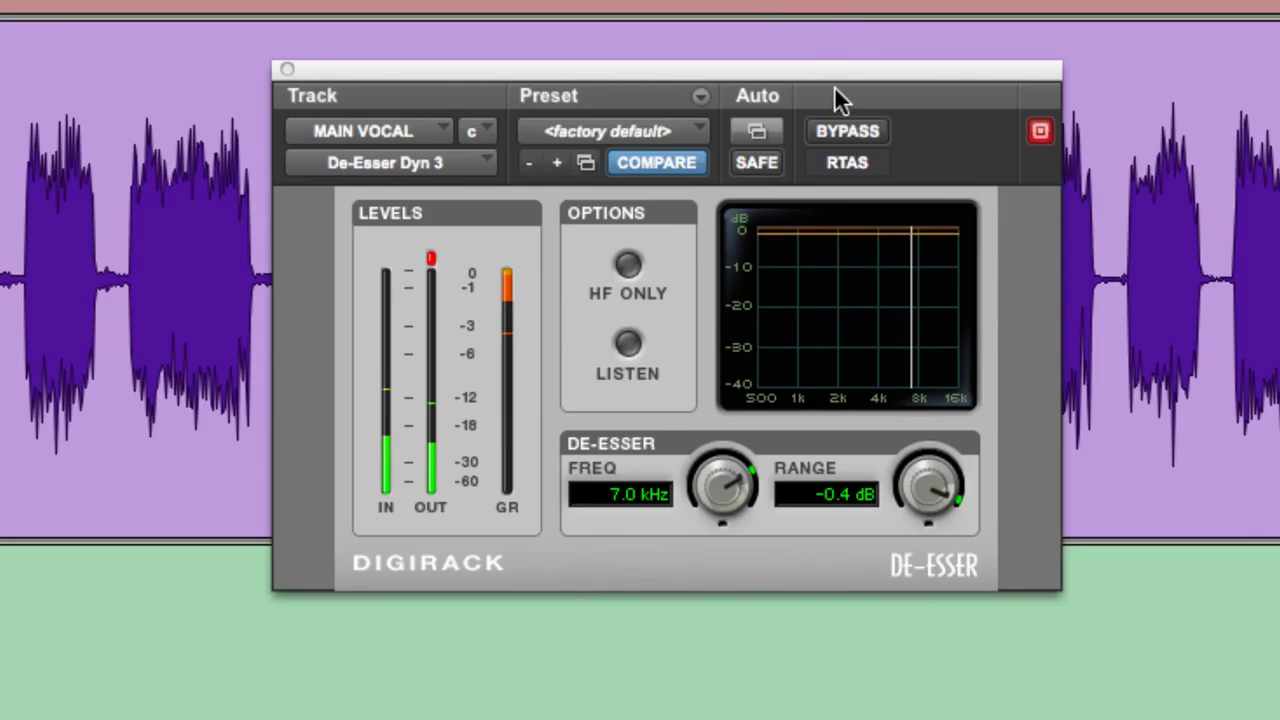
click(842, 2)
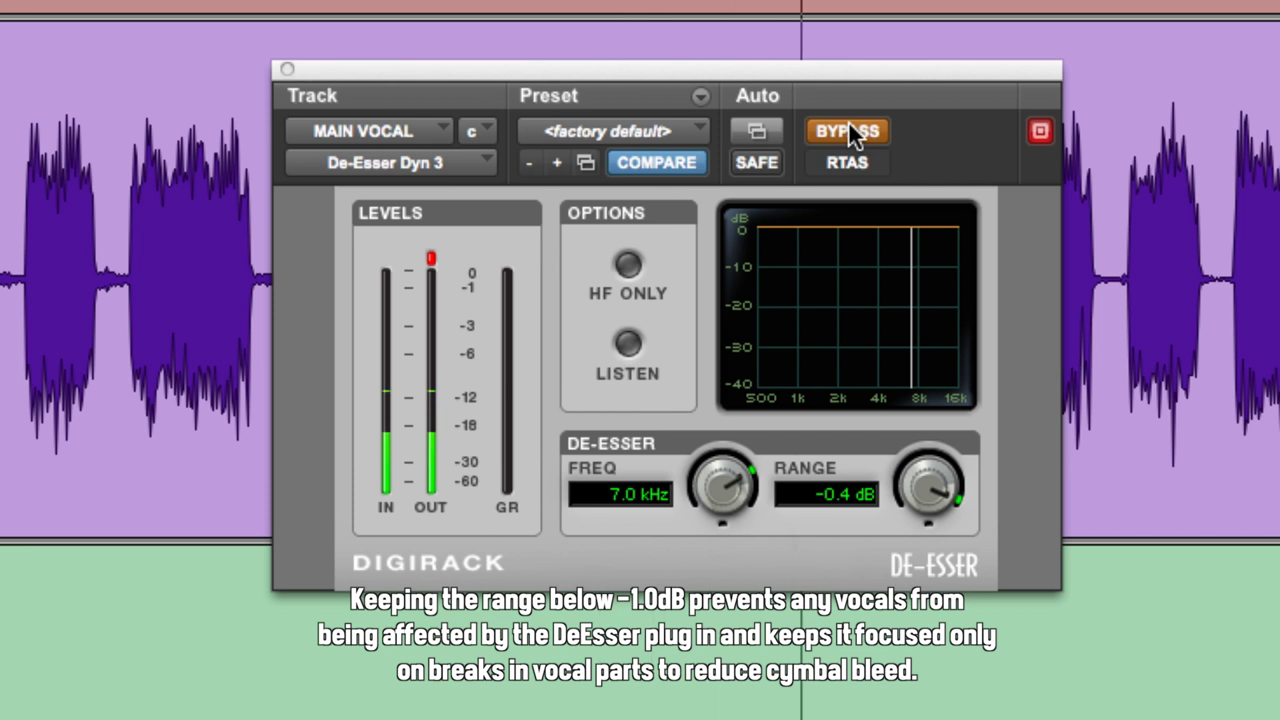
click(848, 131)
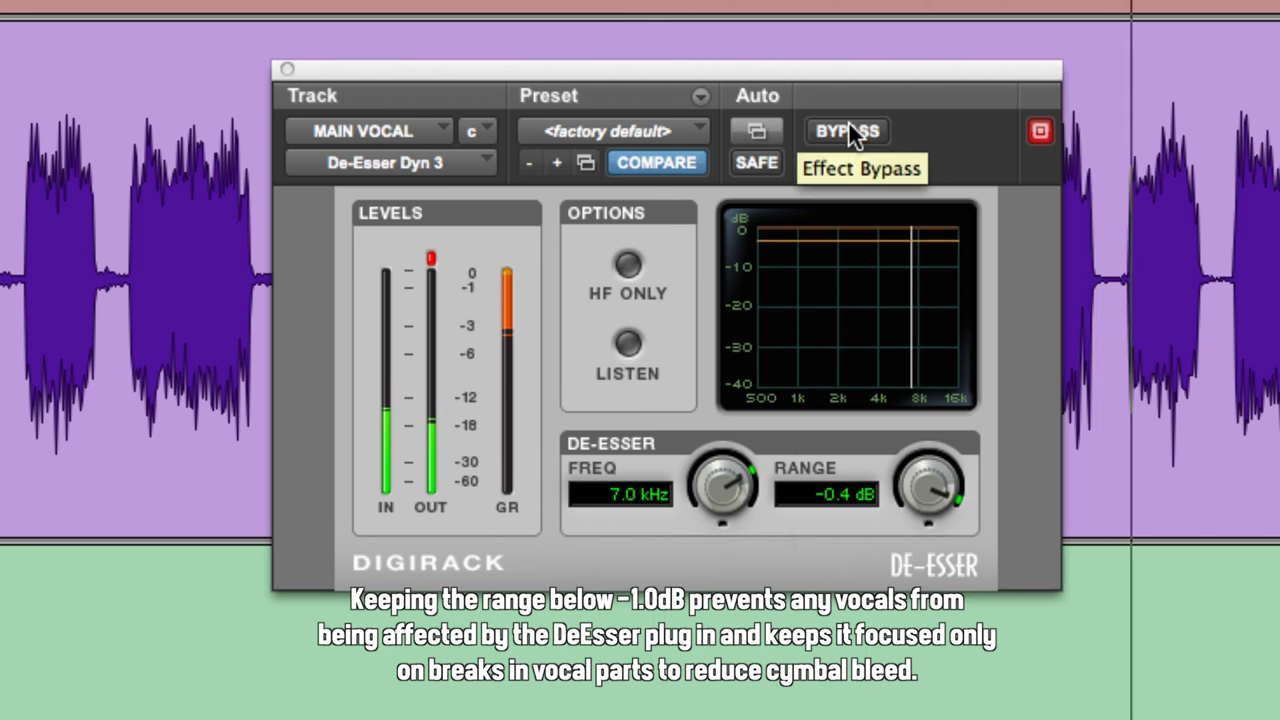
click(848, 131)
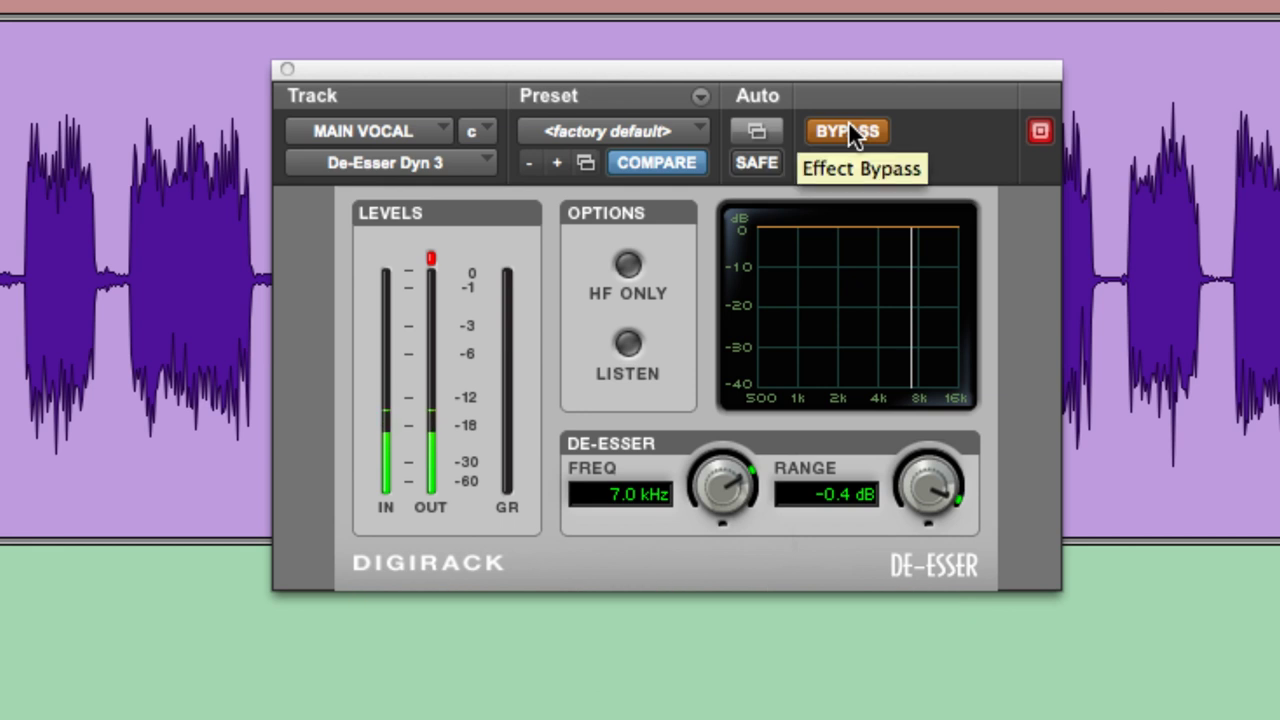
click(848, 131)
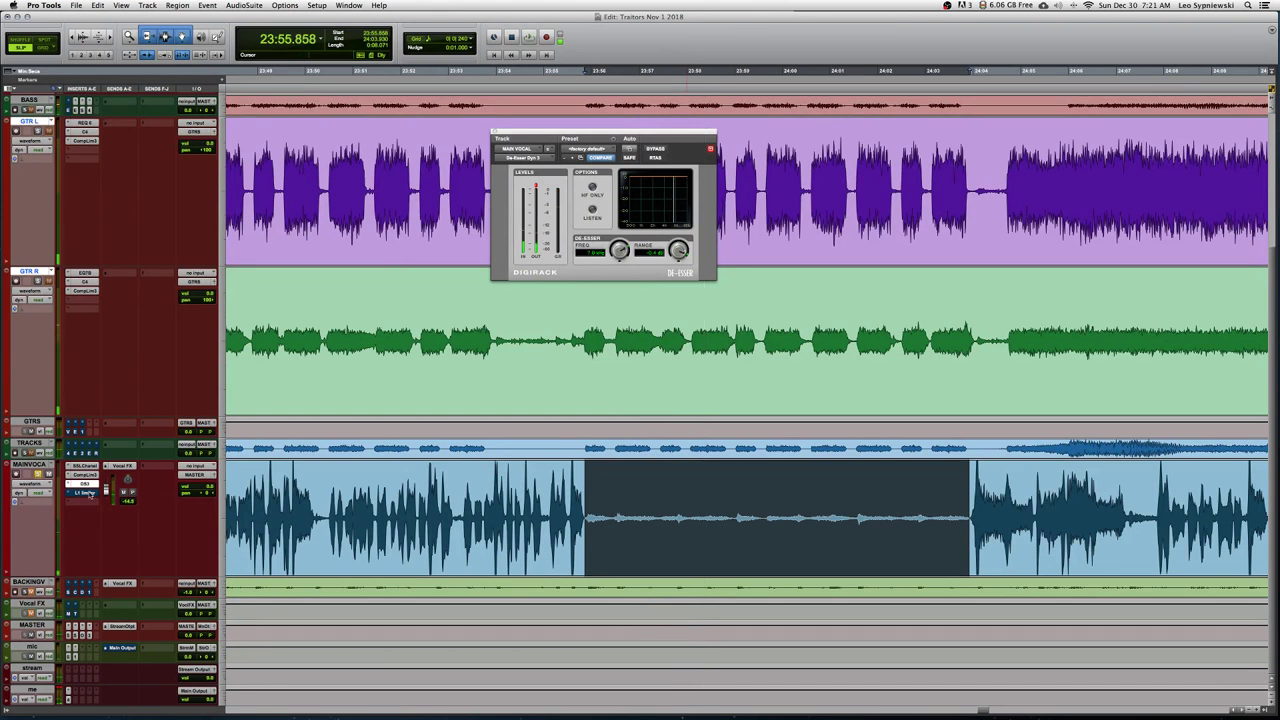
Show MAINVOCAL's L1 Limiter and place the cursor at 23:45.732
click(86, 492)
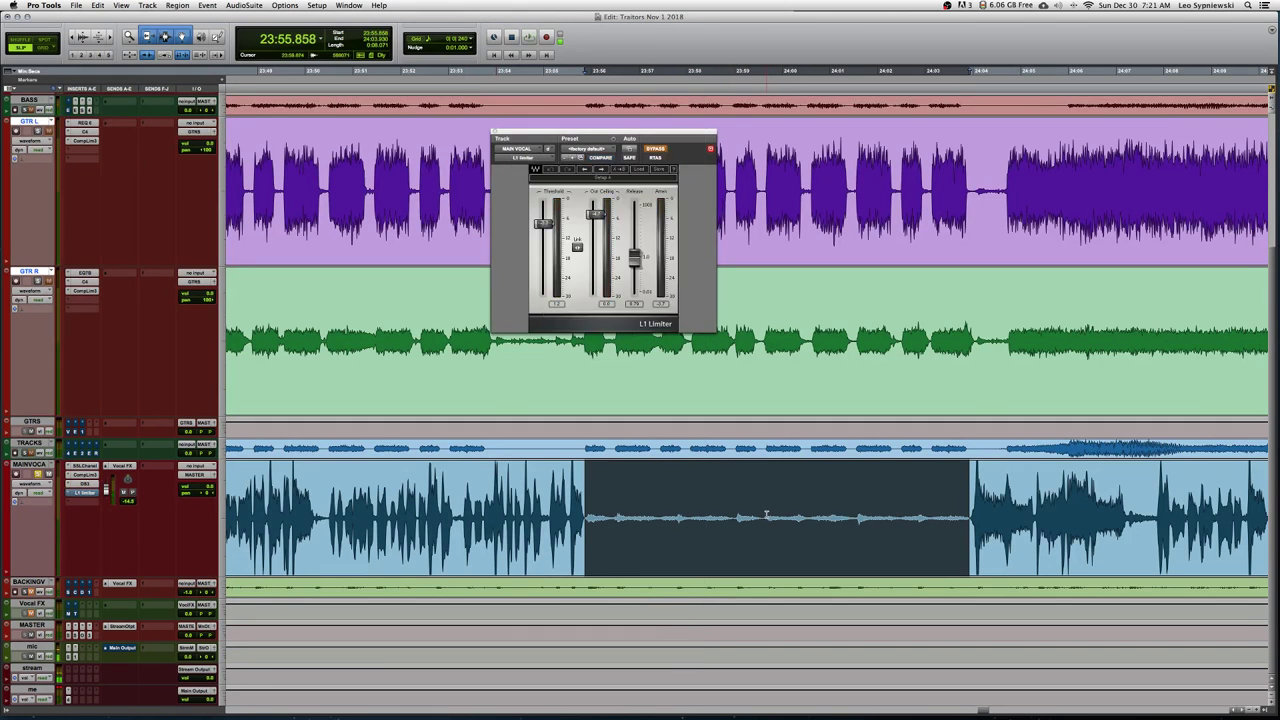
scroll(766, 515, left, 5)
click(471, 497)
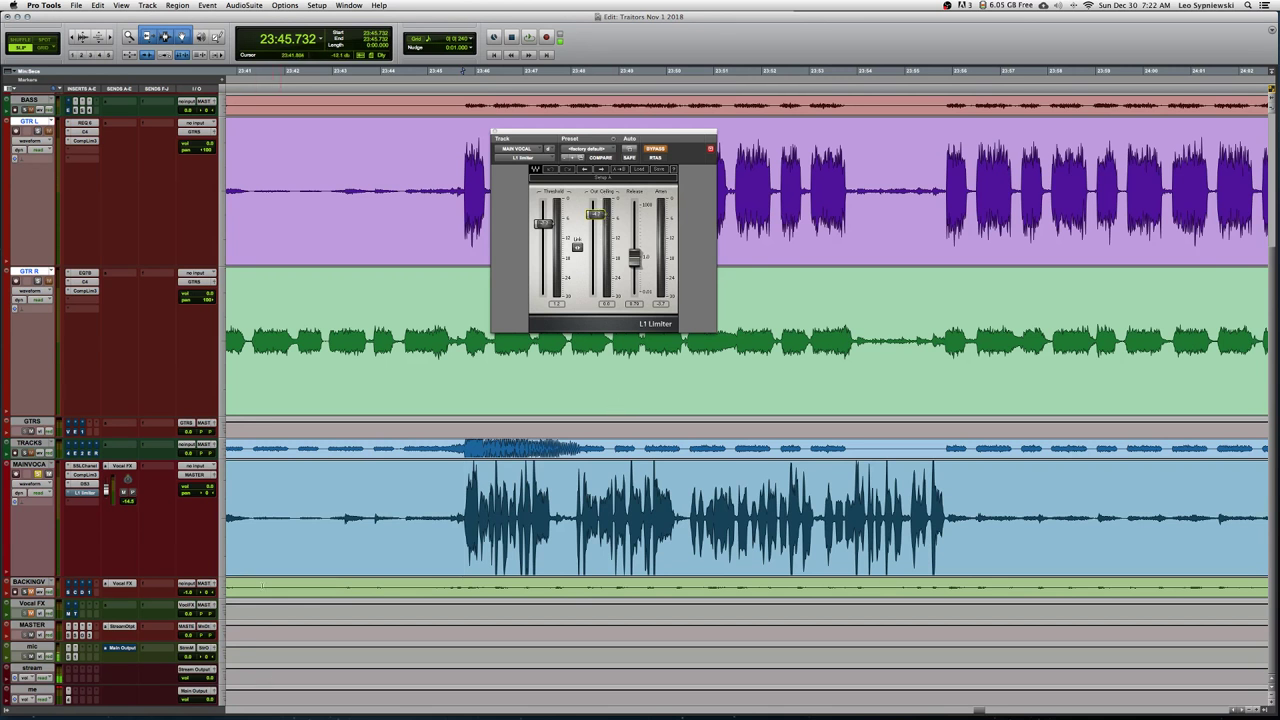
Play from 23:45.732 with the L1 Limiter active, bypassed, then active again
key(space)
click(655, 149)
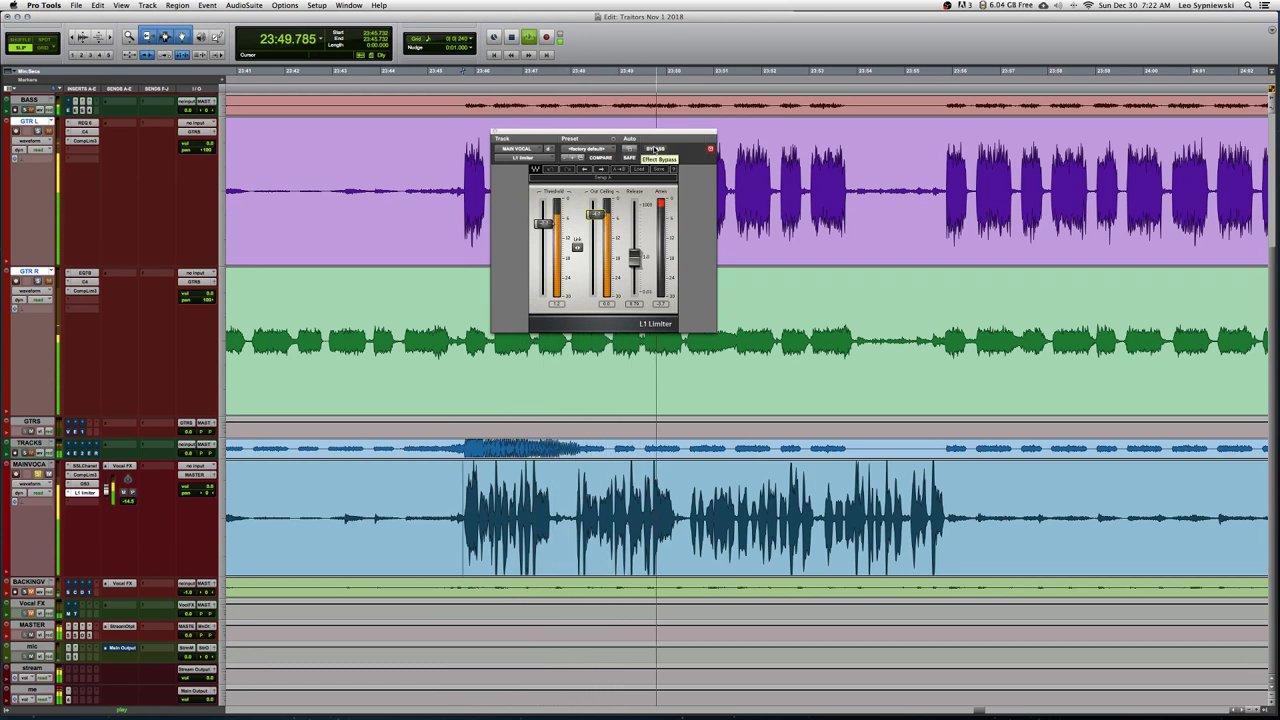
click(655, 149)
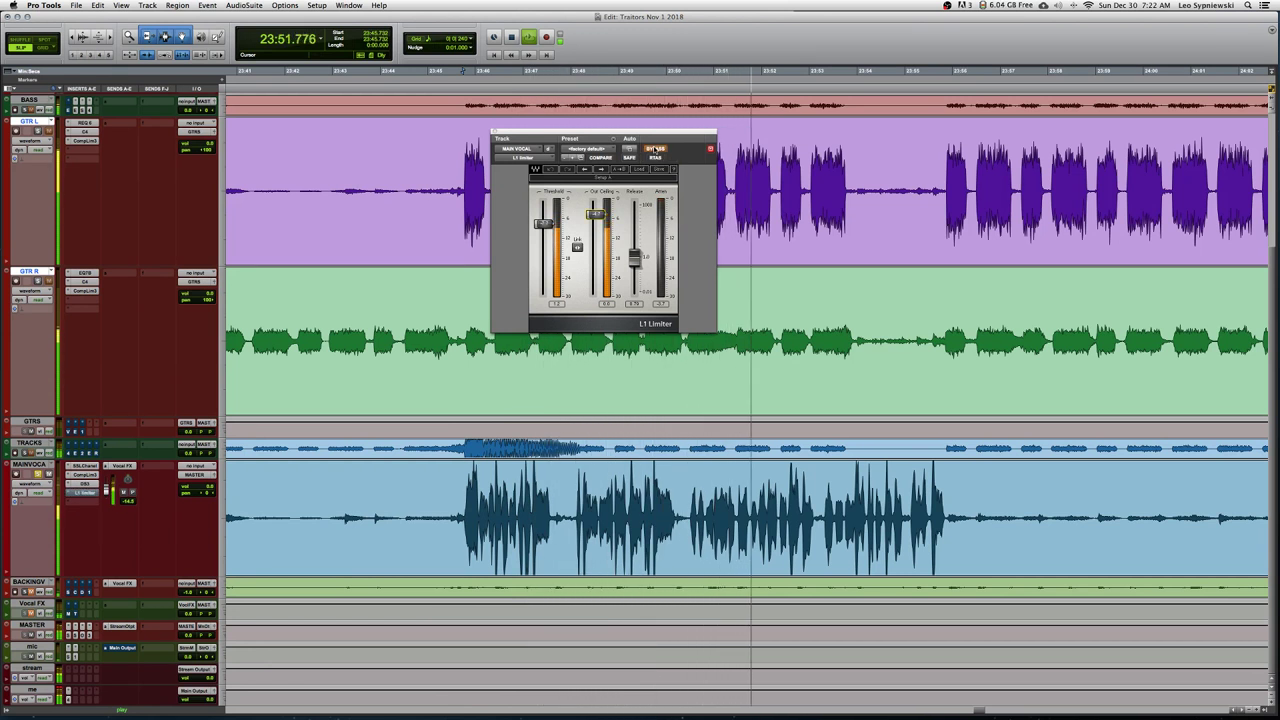
click(655, 149)
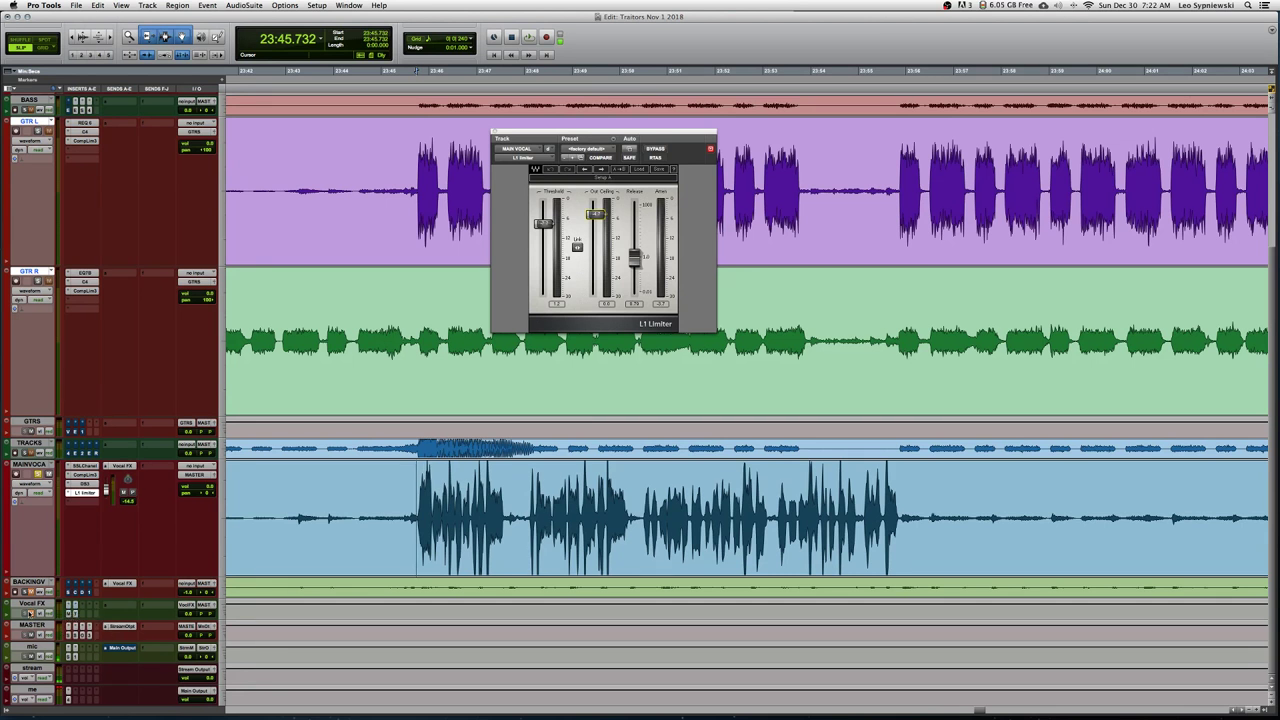
Play the main vocal from 23:45.649 to about 23:55.9, then set the cursor at 23:55.869
click(416, 495)
key(space)
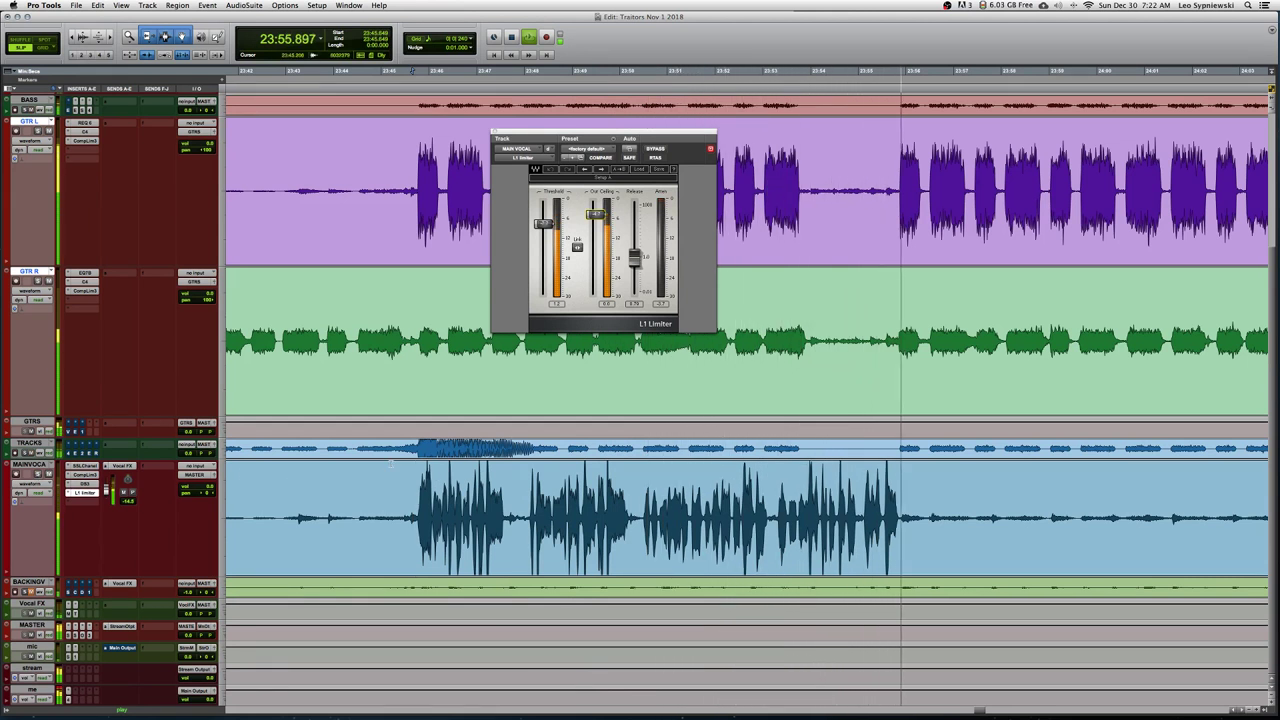
key(space)
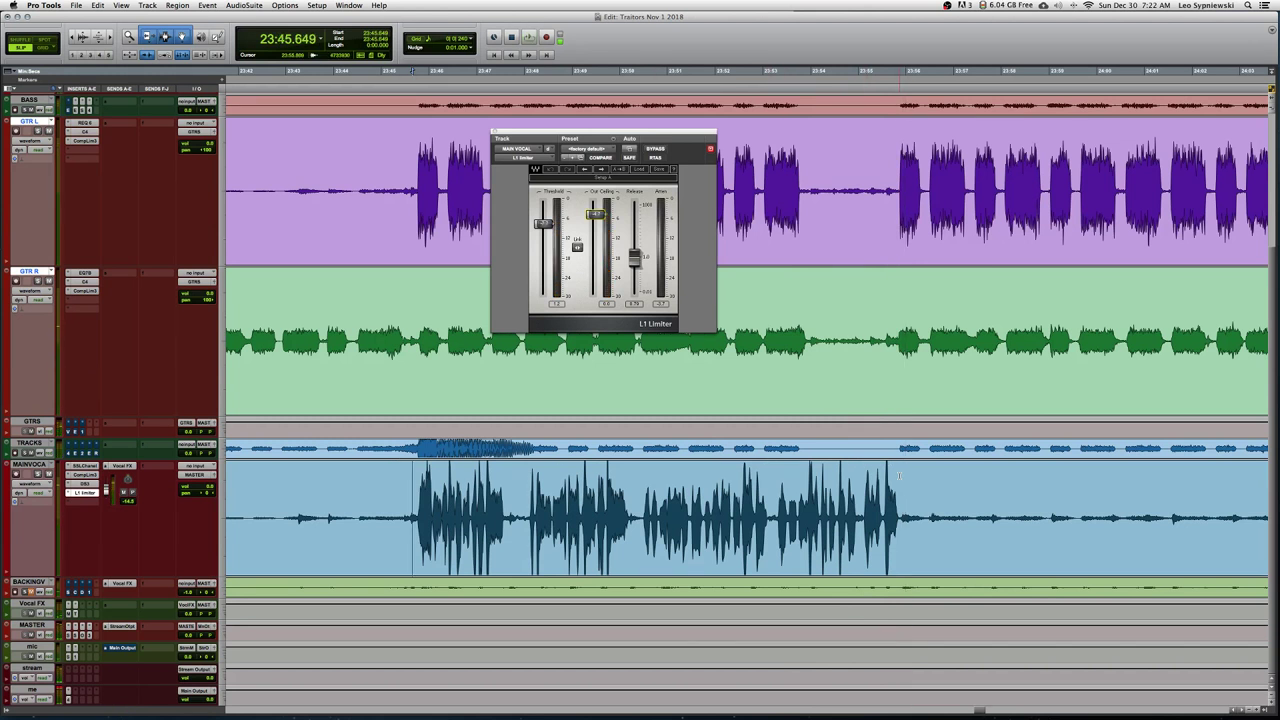
click(899, 476)
Close the L1 Limiter window and move the play position back to 22:54.956
scroll(1145, 422, right, 2)
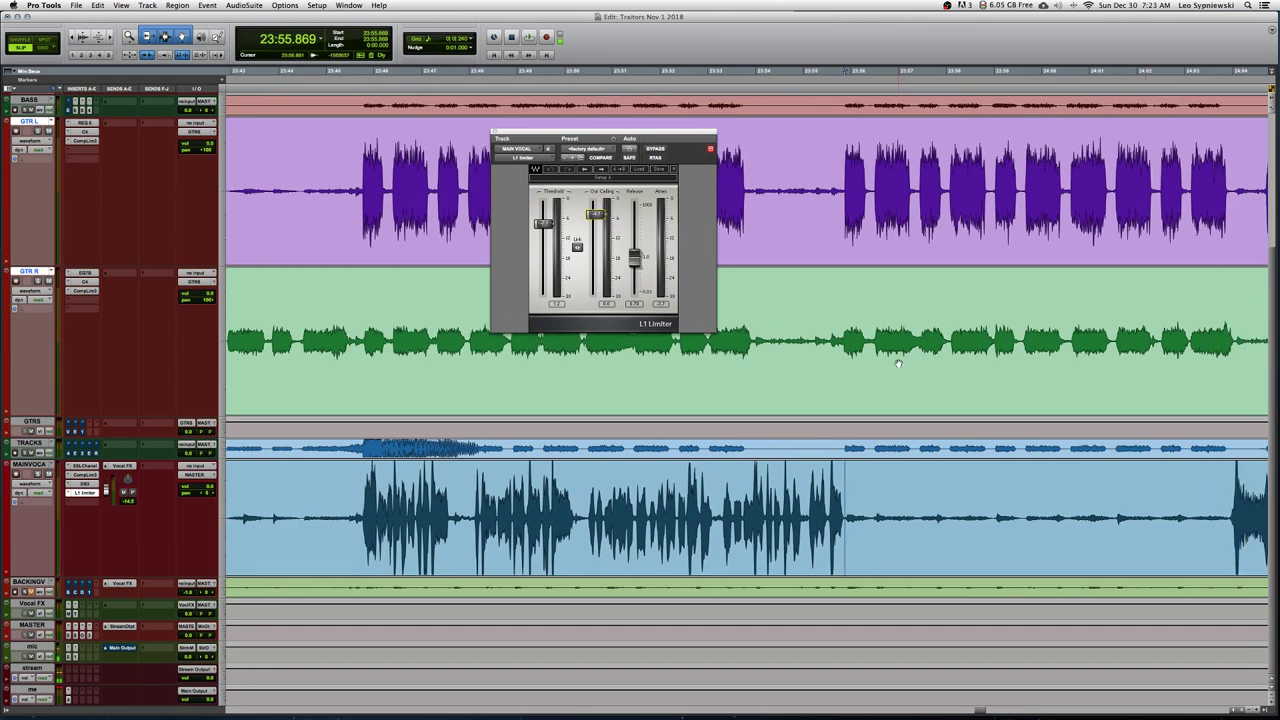
scroll(897, 362, up, 4)
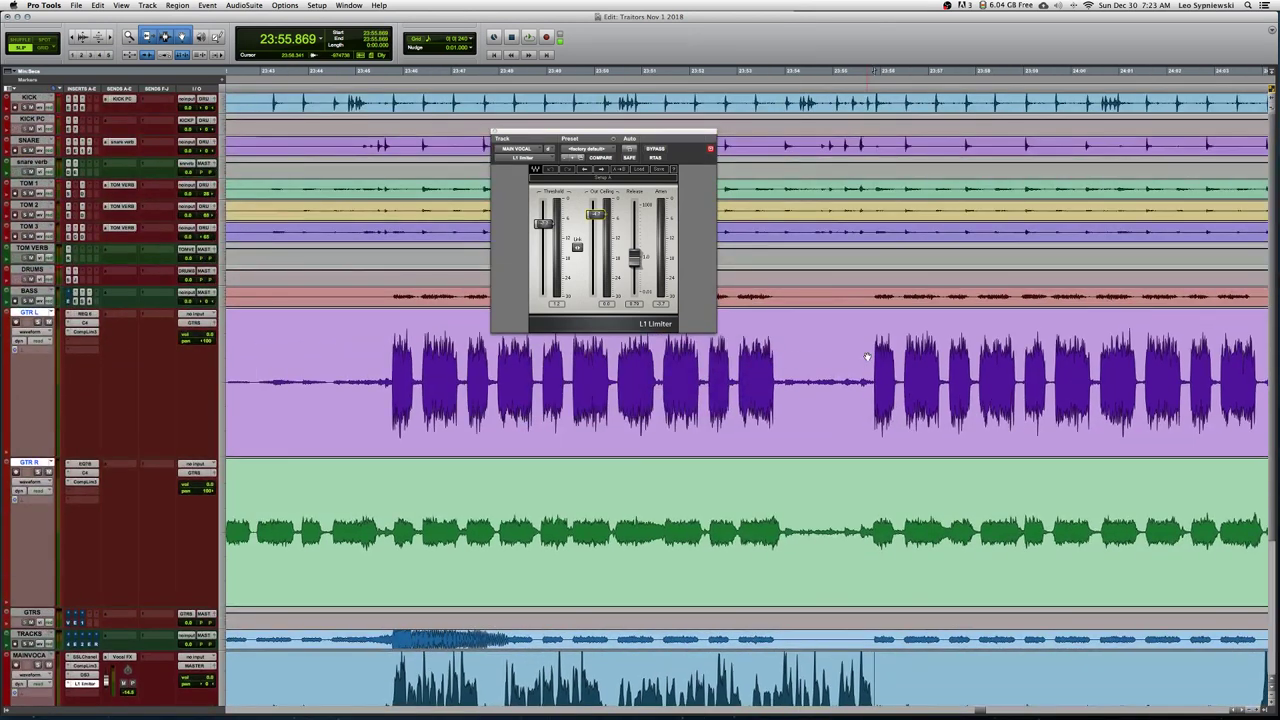
scroll(867, 357, right, 2)
click(492, 131)
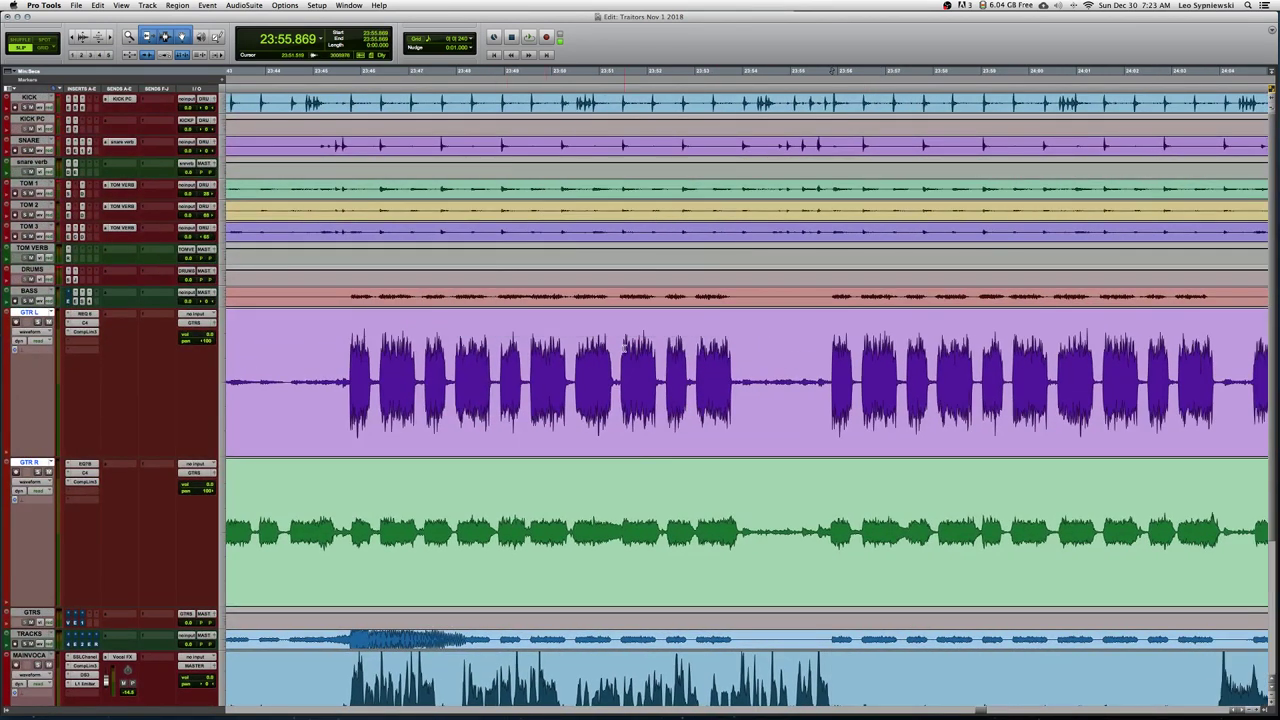
scroll(626, 348, down, 5)
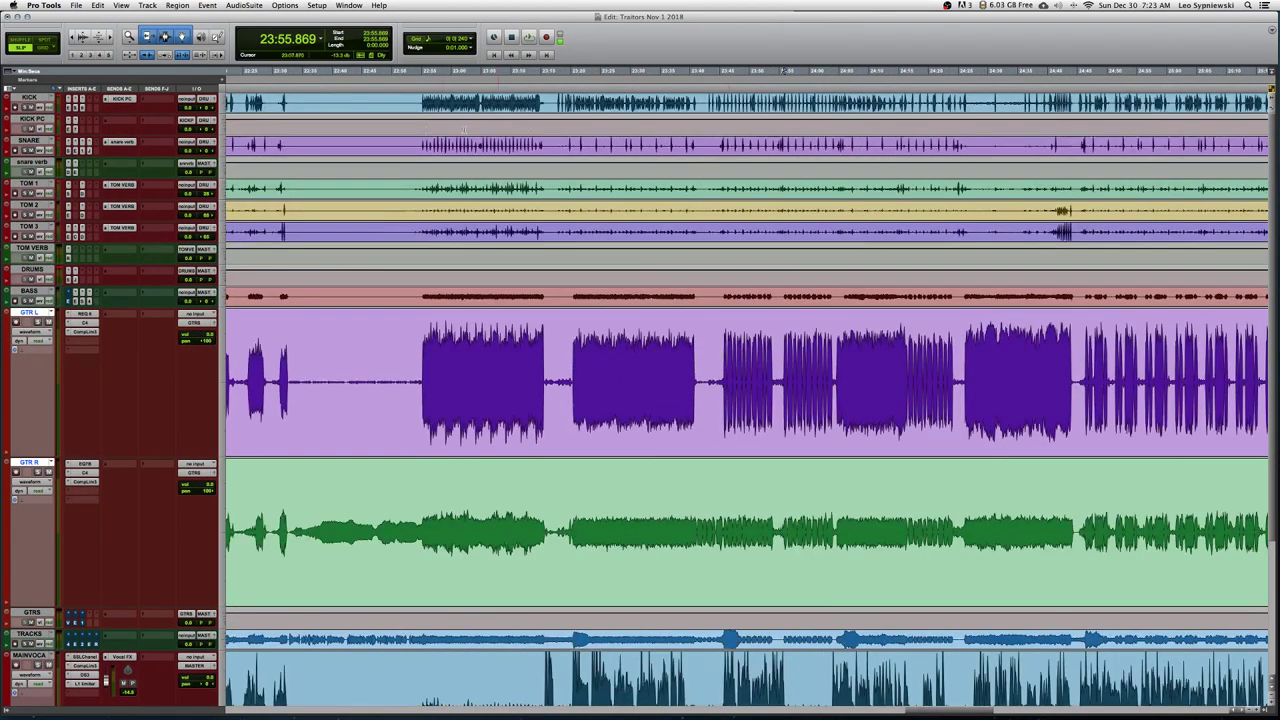
click(556, 144)
click(429, 232)
Move back to around 12:04 in GTR L, zoom in, and select a short stretch before it
scroll(747, 390, left, 15)
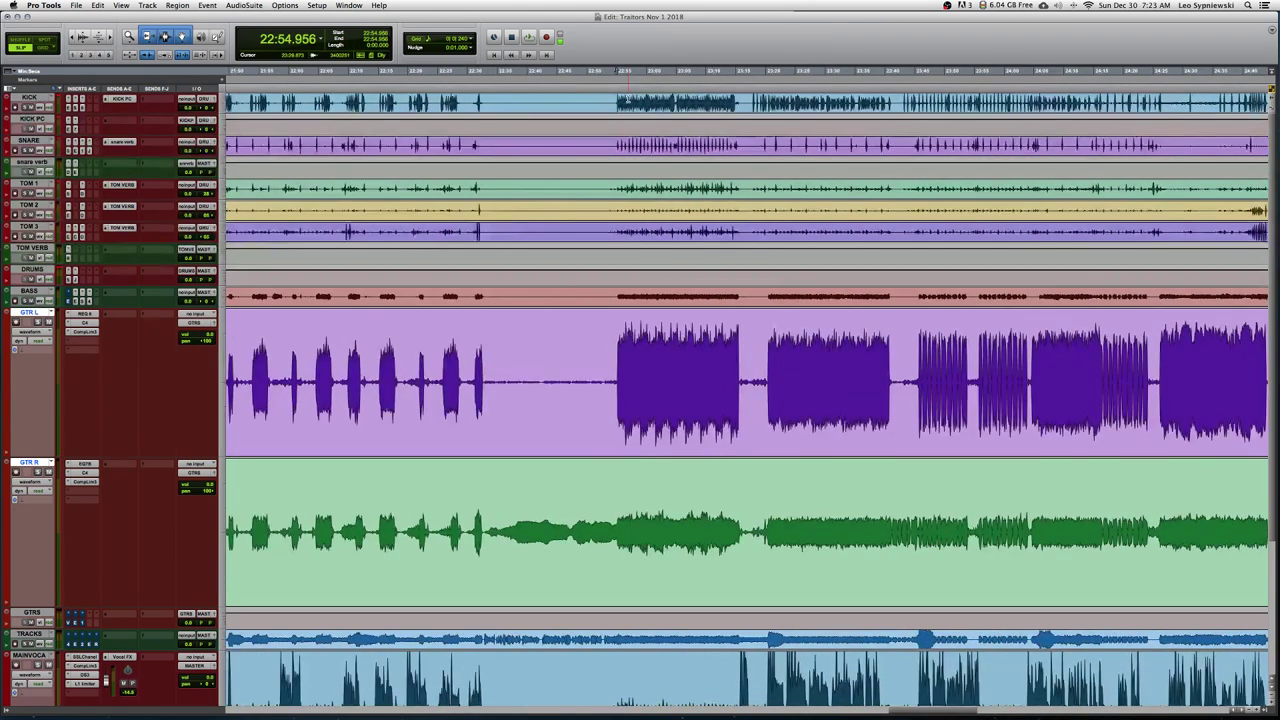
scroll(747, 390, left, 15)
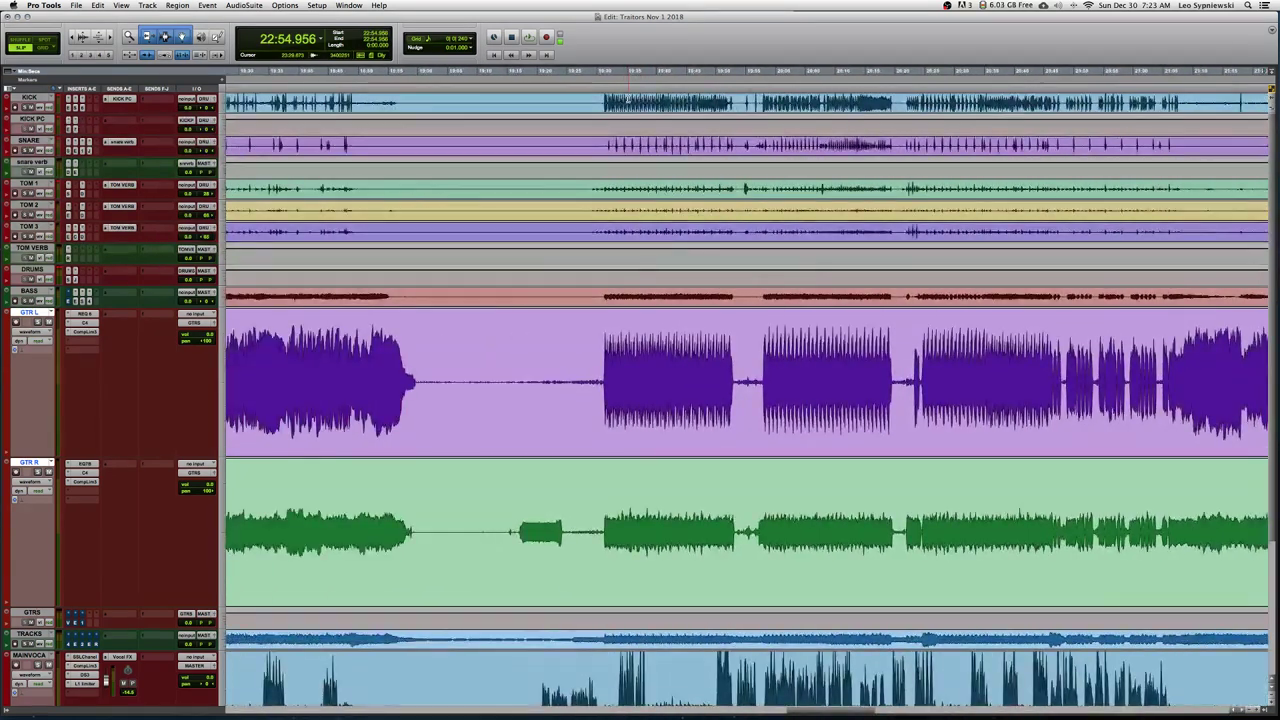
scroll(747, 390, left, 12)
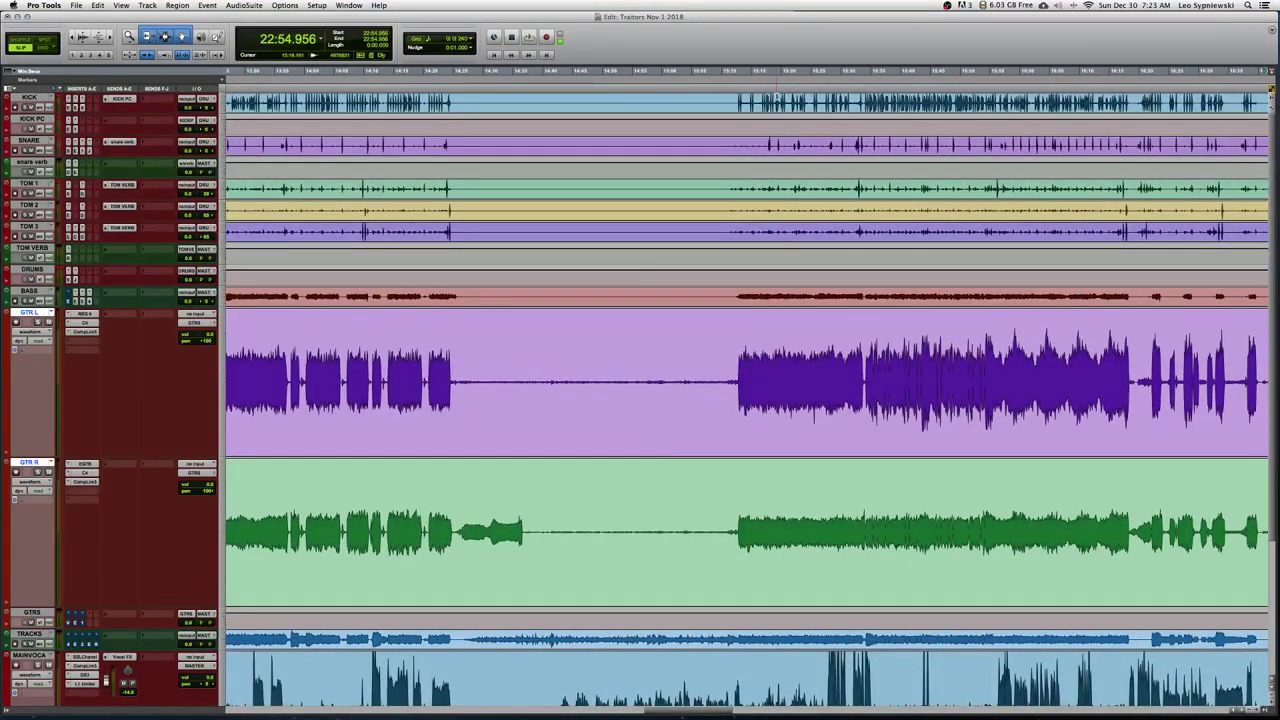
scroll(747, 390, left, 15)
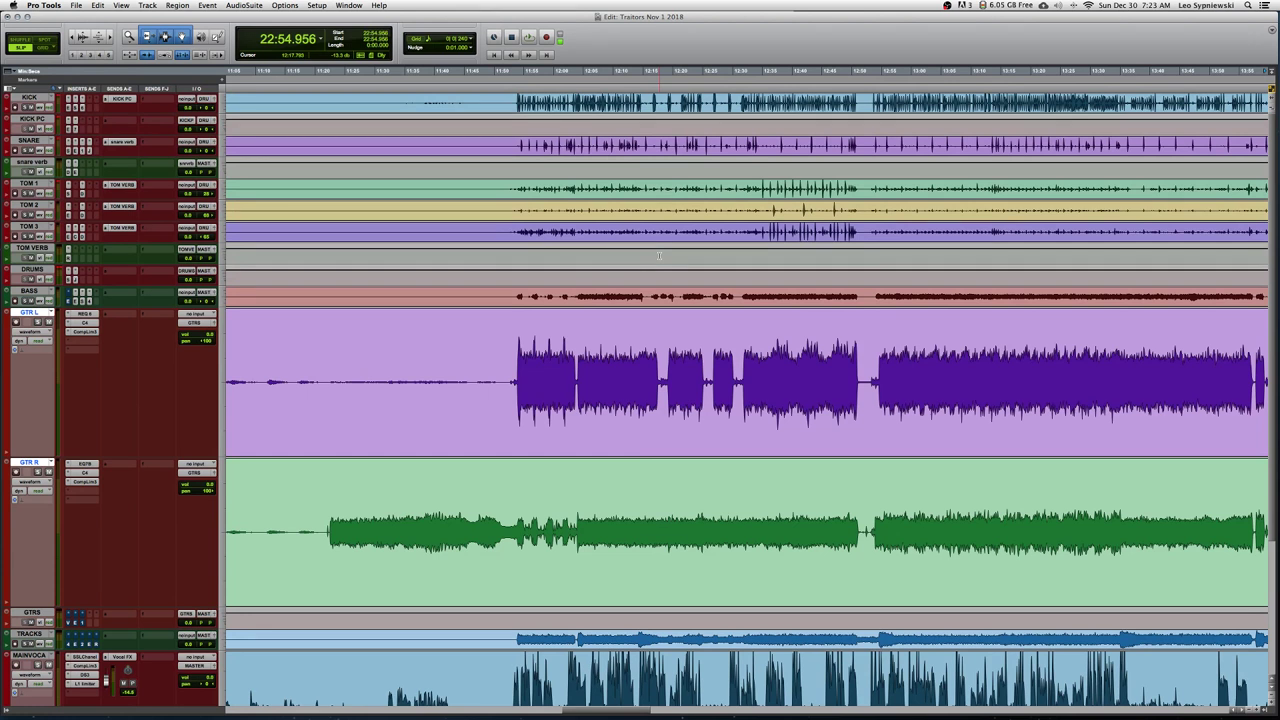
click(579, 345)
key(super+bracketright)
key(super+bracketright)
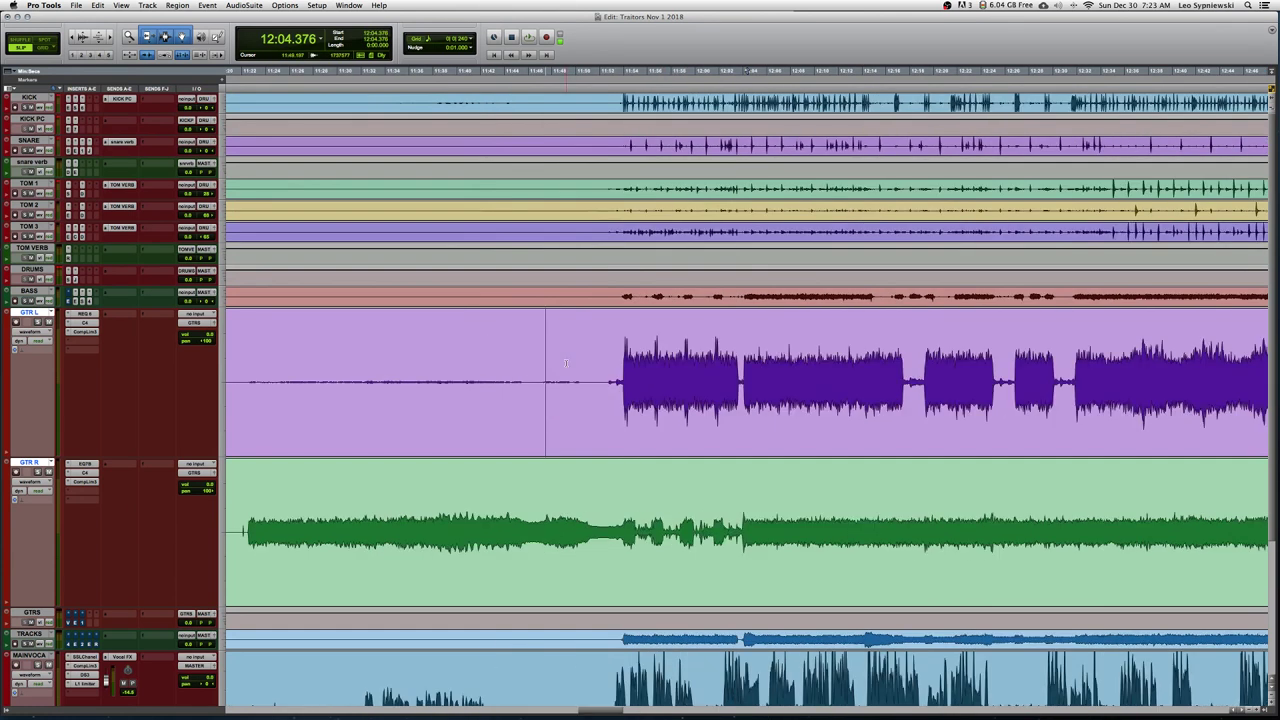
scroll(747, 390, left, 5)
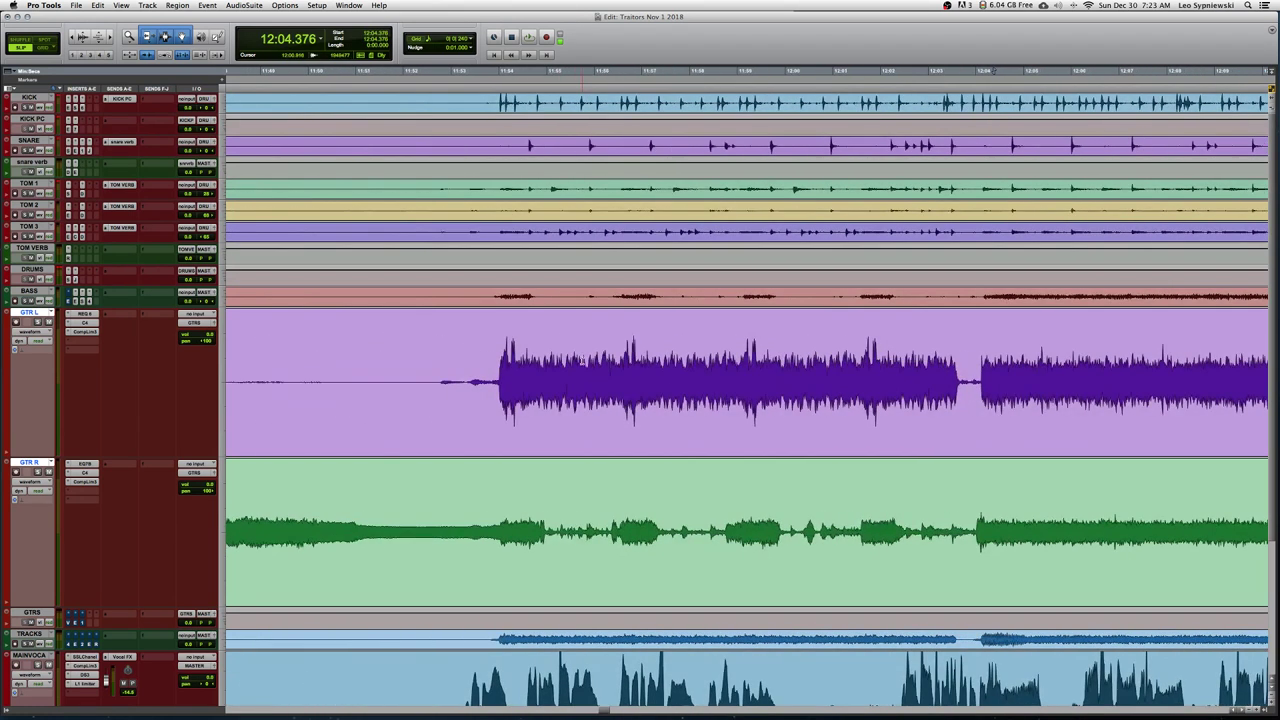
drag(499, 370, 431, 358)
Navigate to the start of the song, where the guitars enter around 1:10.944
scroll(757, 354, down, 3)
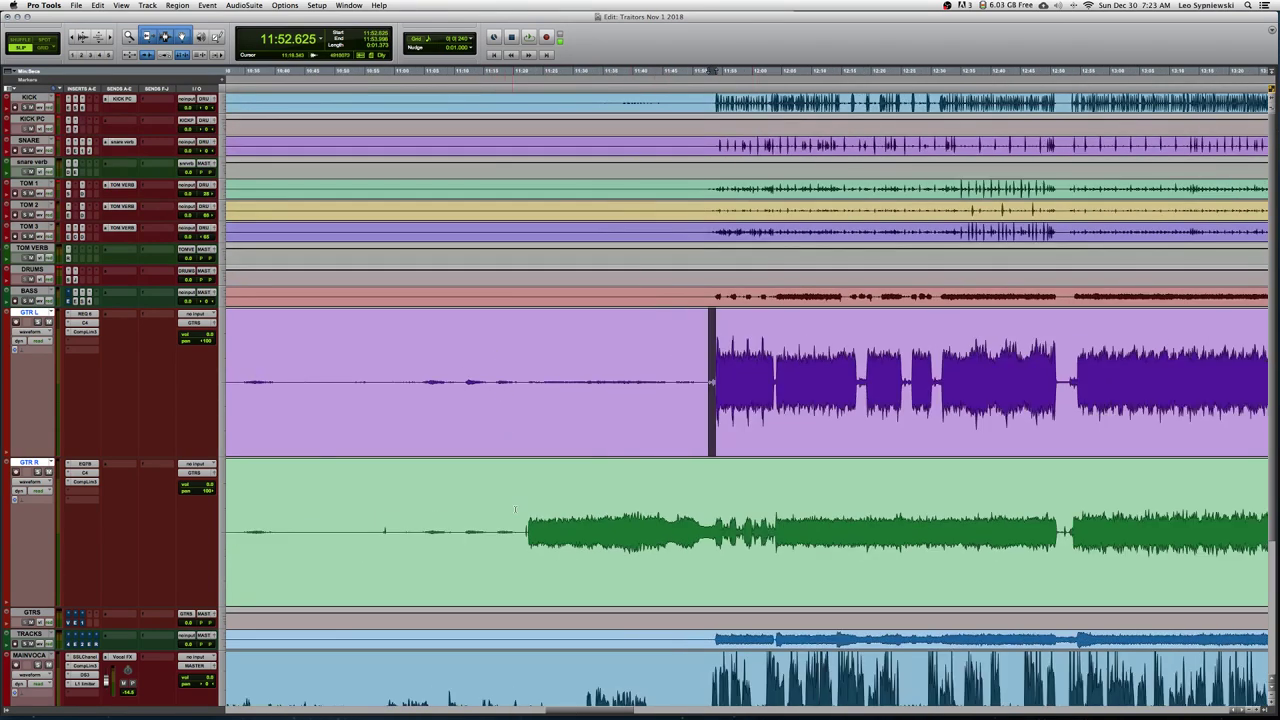
scroll(670, 526, down, 5)
scroll(670, 526, right, 5)
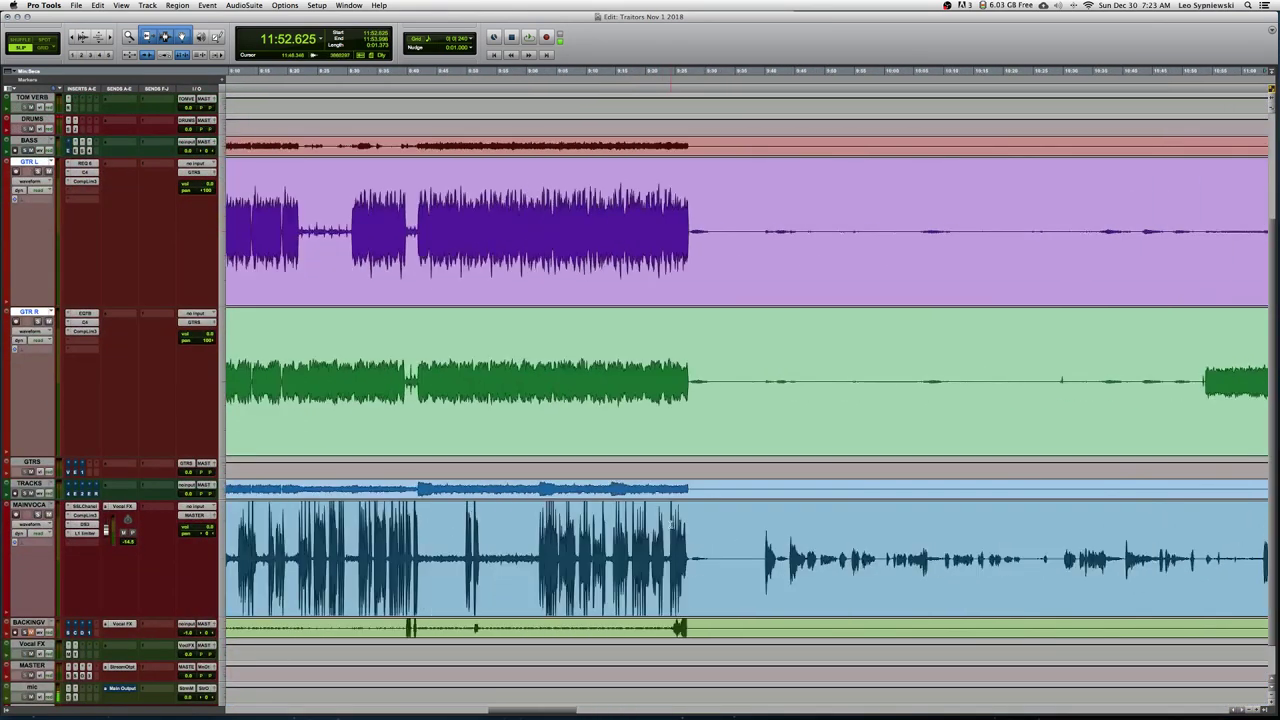
scroll(670, 526, left, 5)
scroll(670, 526, left, 5)
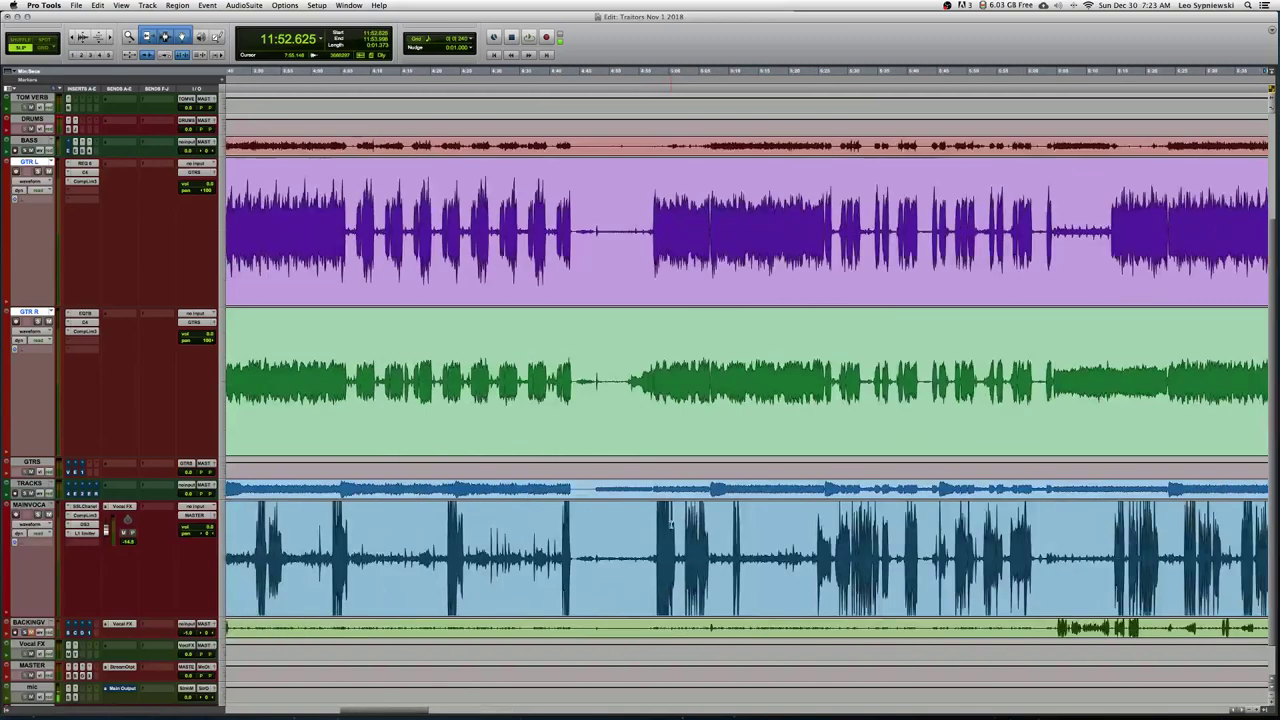
scroll(670, 523, left, 5)
scroll(671, 524, left, 10)
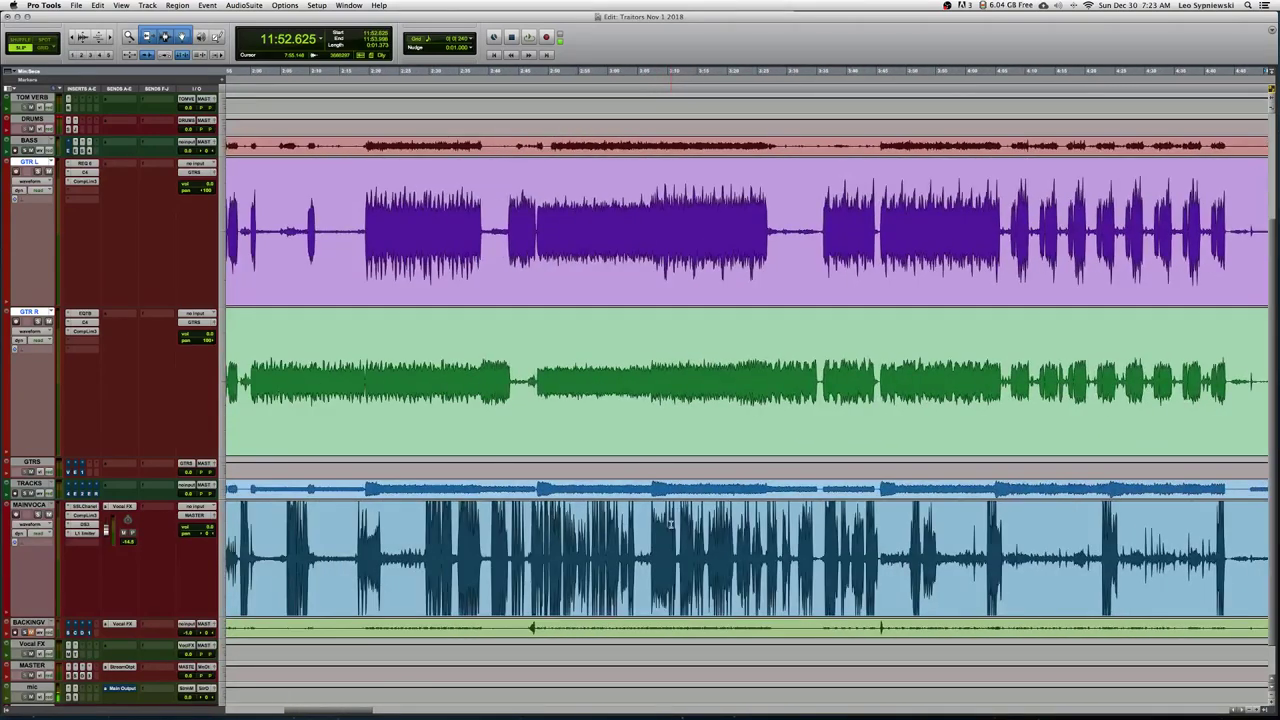
scroll(671, 524, left, 5)
scroll(671, 524, up, 4)
scroll(671, 524, up, 1)
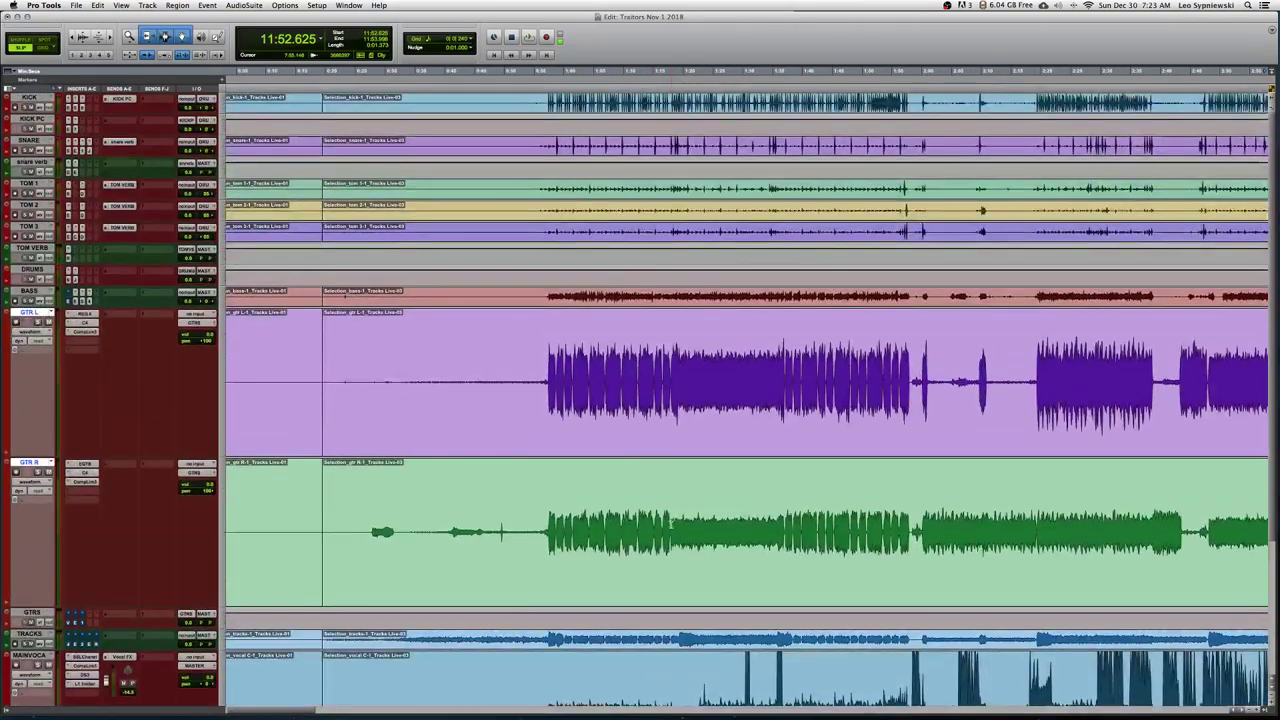
key(super+bracketright)
key(super+bracketright)
key(super+bracketright)
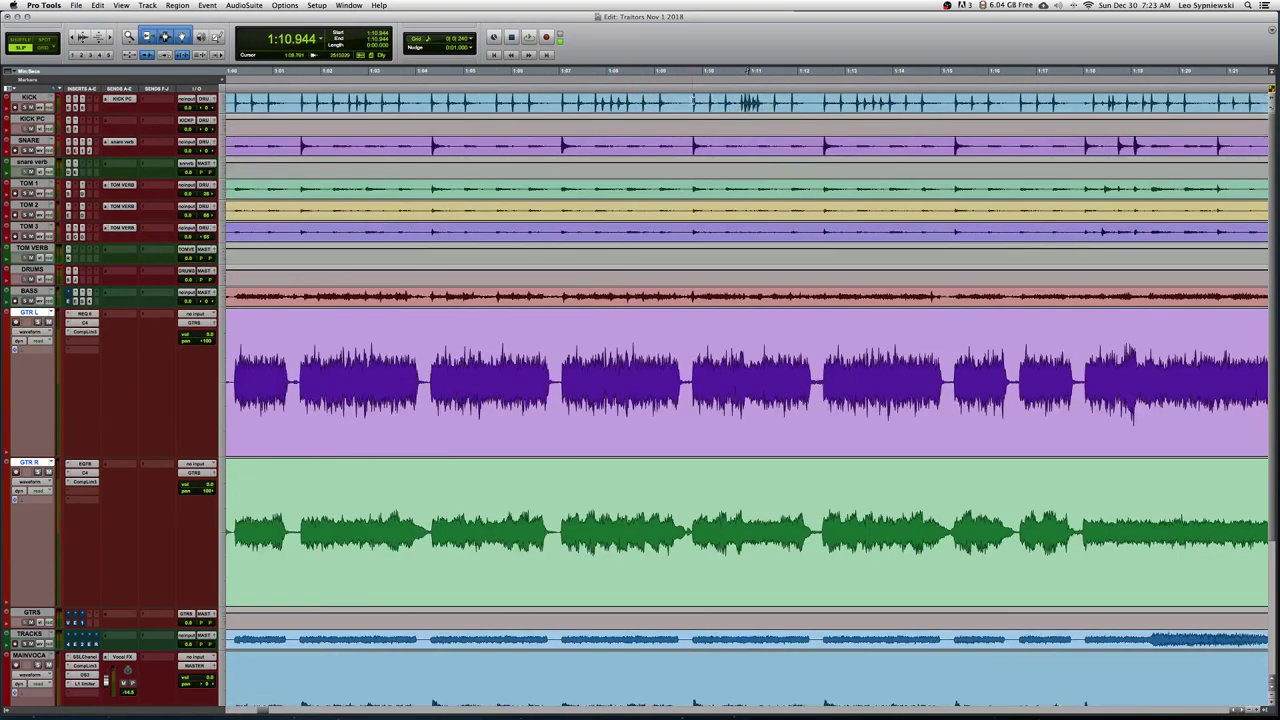
key(super+bracketleft)
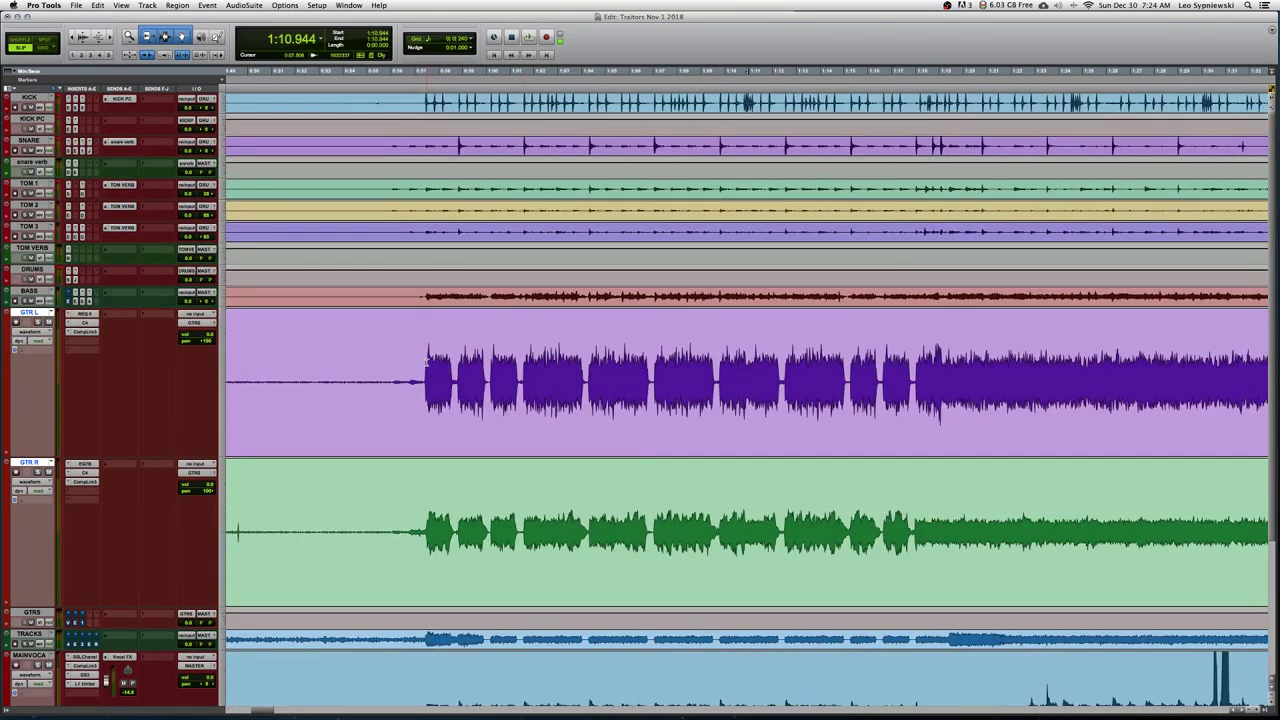
scroll(428, 362, down, 6)
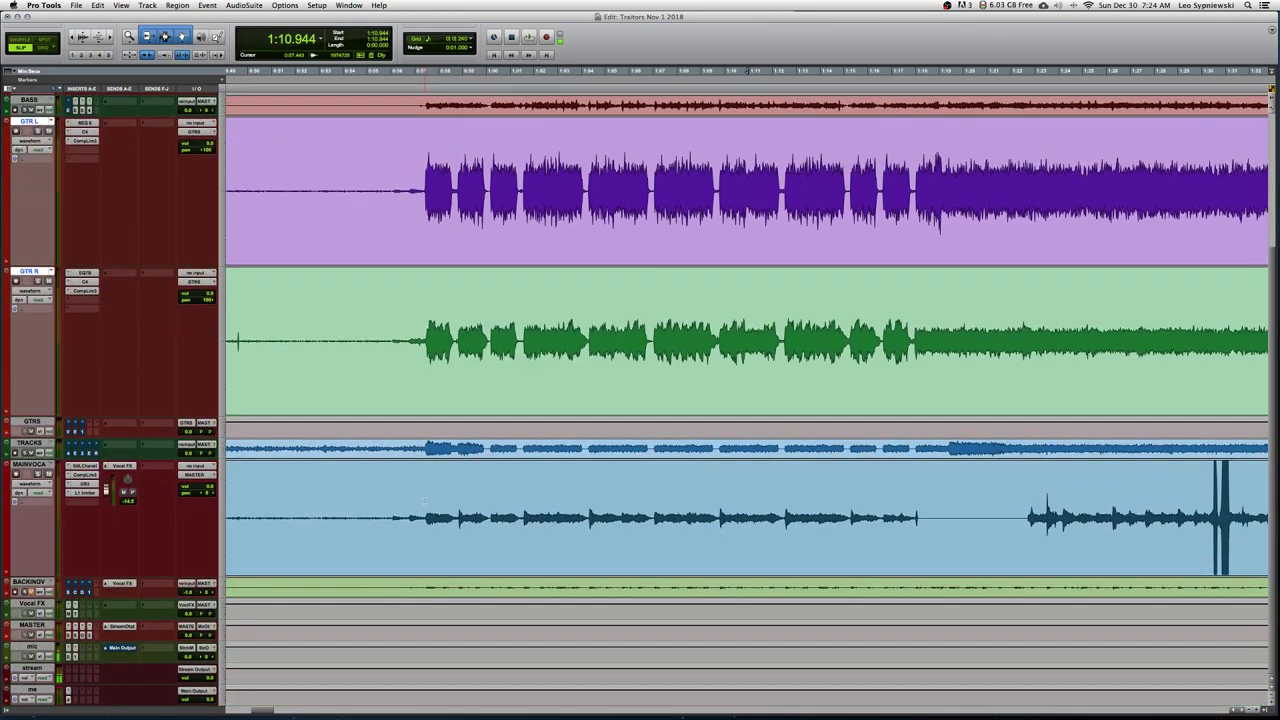